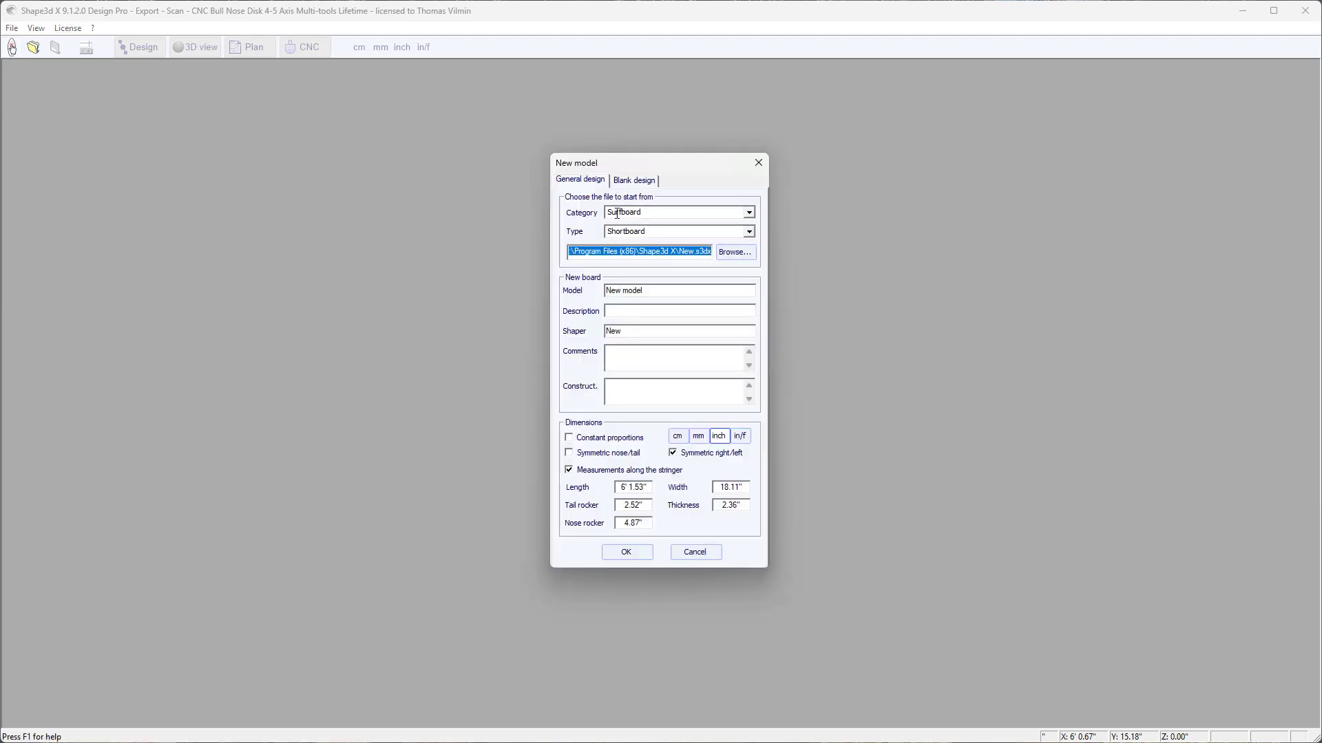
# Create a new Shortboard-type model, 6' 1.53" long and 18.11" wide.
pyautogui.click(625, 554)
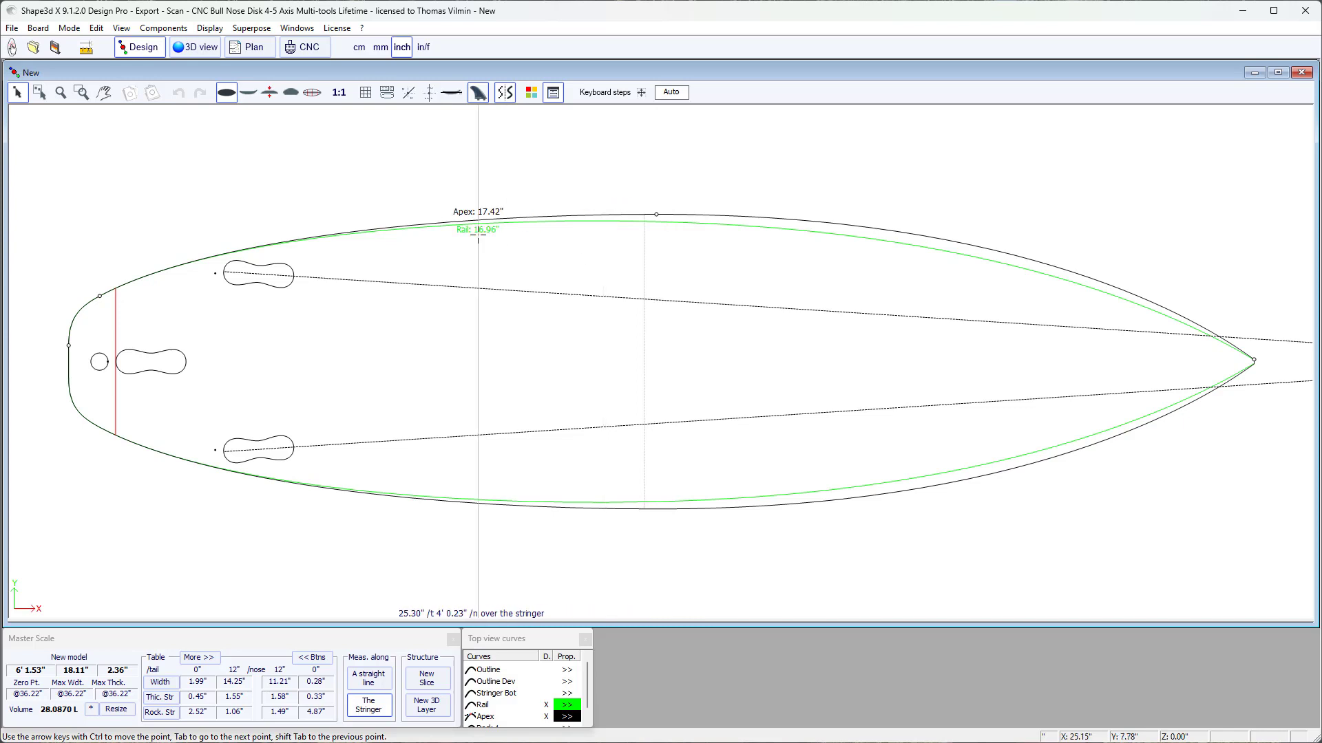
# Review the Slice 3 and Slice 4 cross-sections, then show the side rocker profile.
pyautogui.click(248, 95)
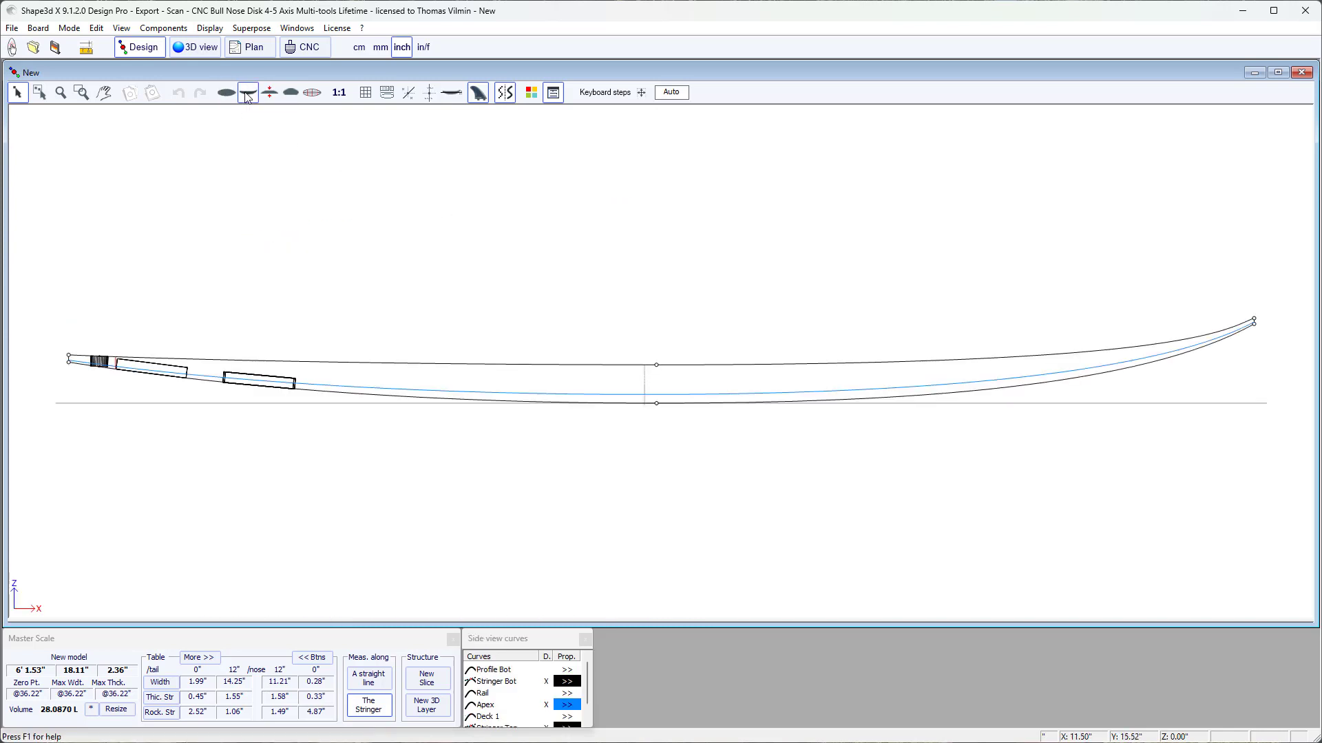
pyautogui.click(291, 93)
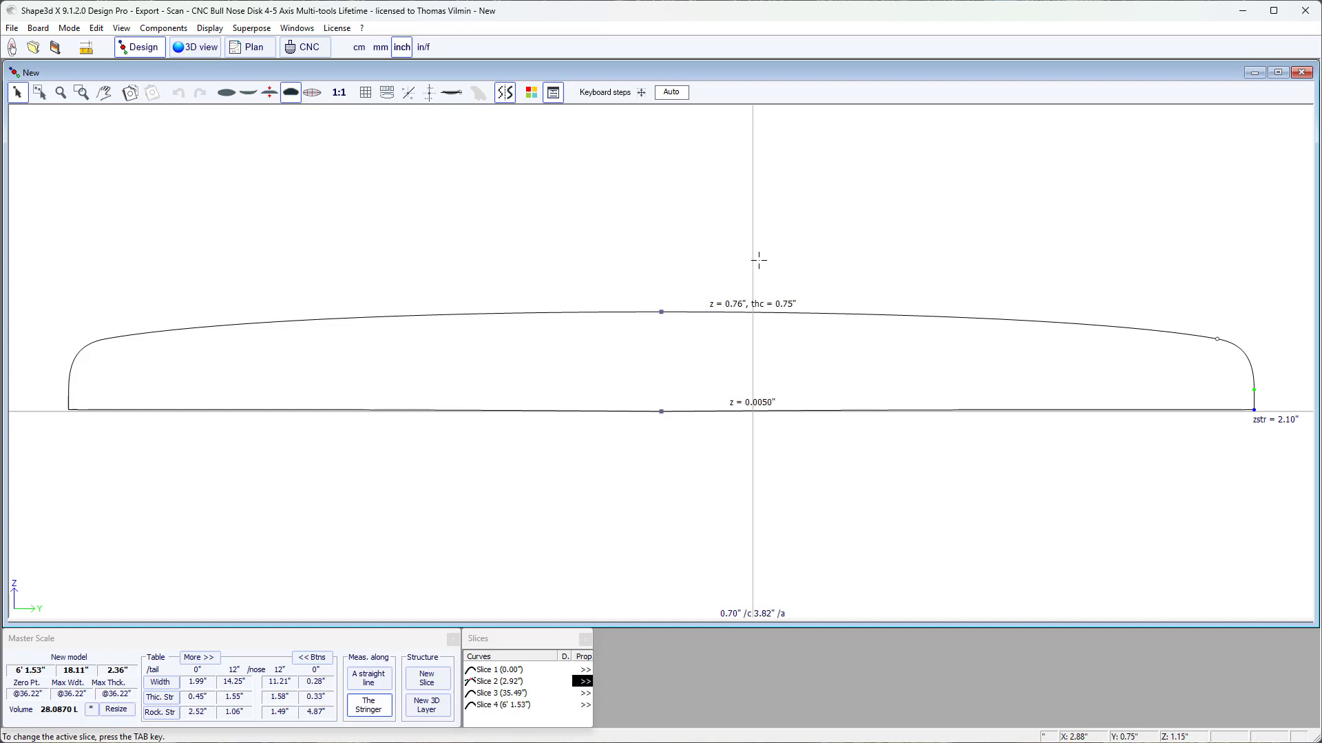
pyautogui.click(499, 695)
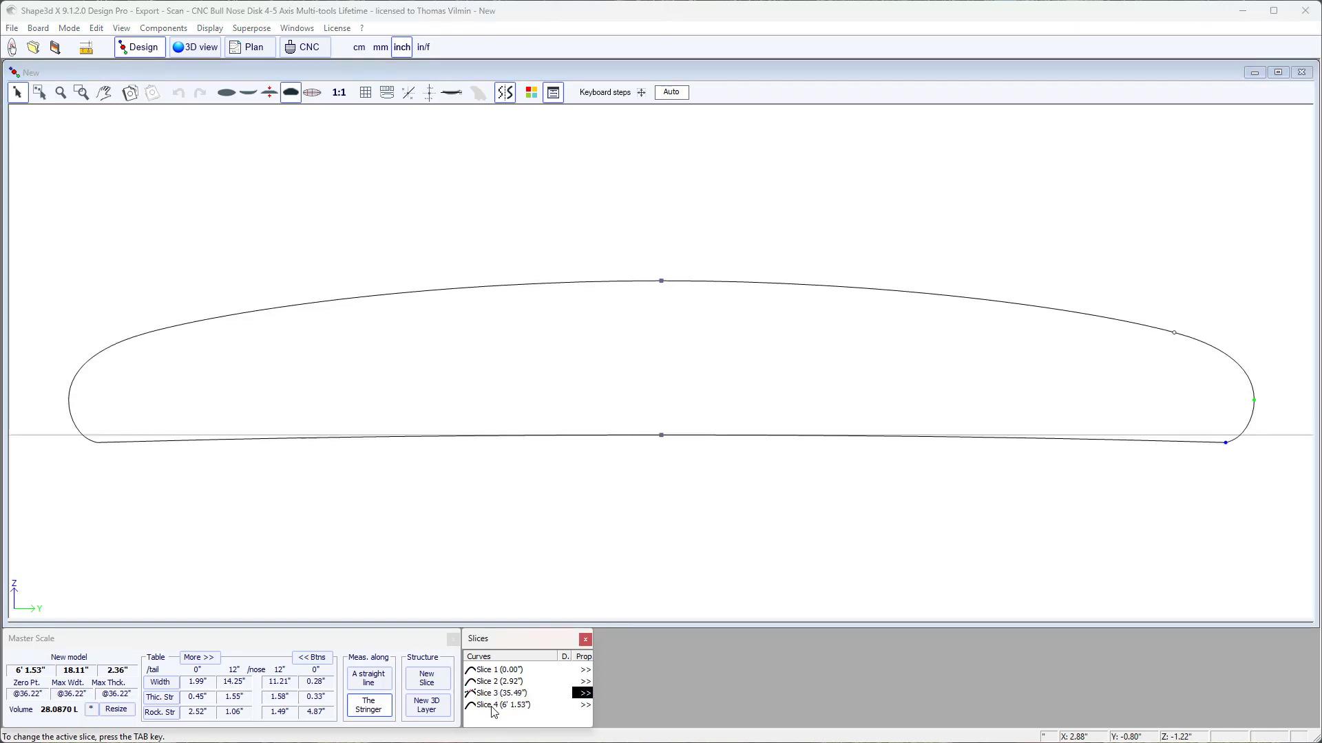
pyautogui.click(493, 706)
pyautogui.click(498, 693)
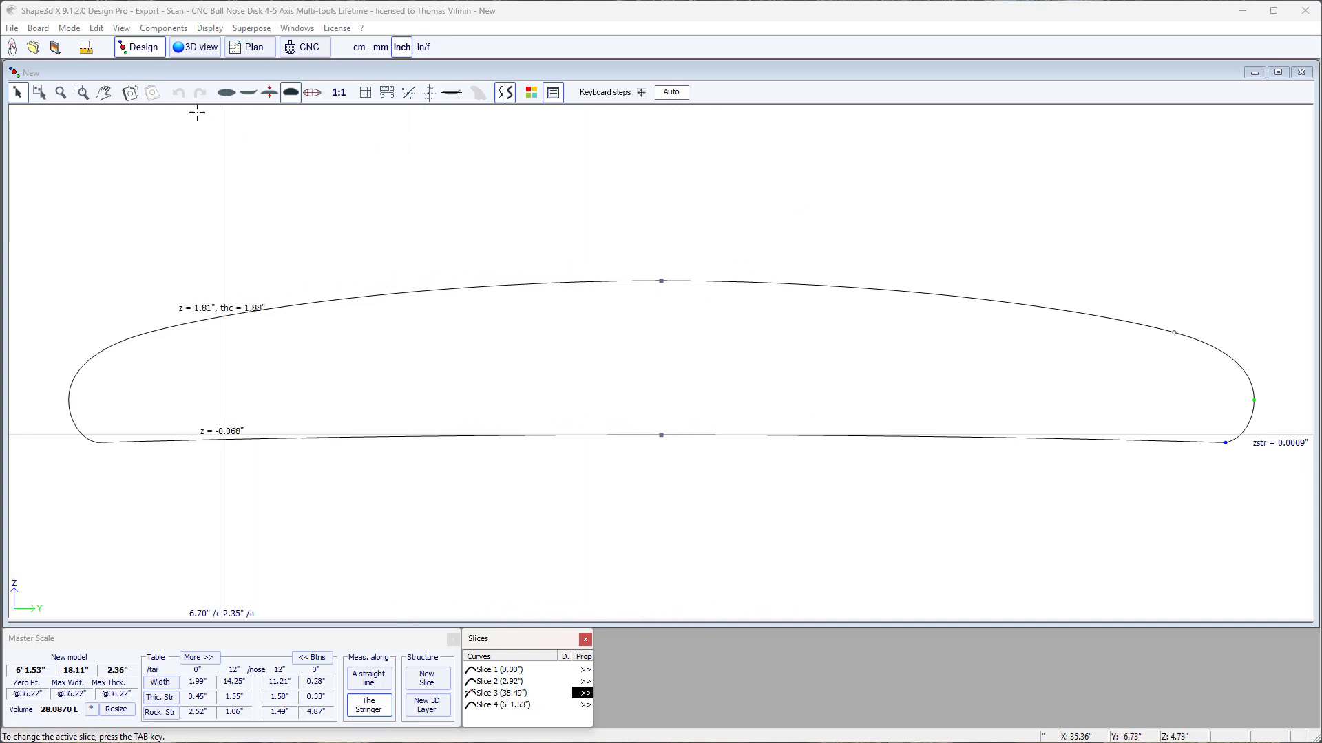
pyautogui.click(226, 92)
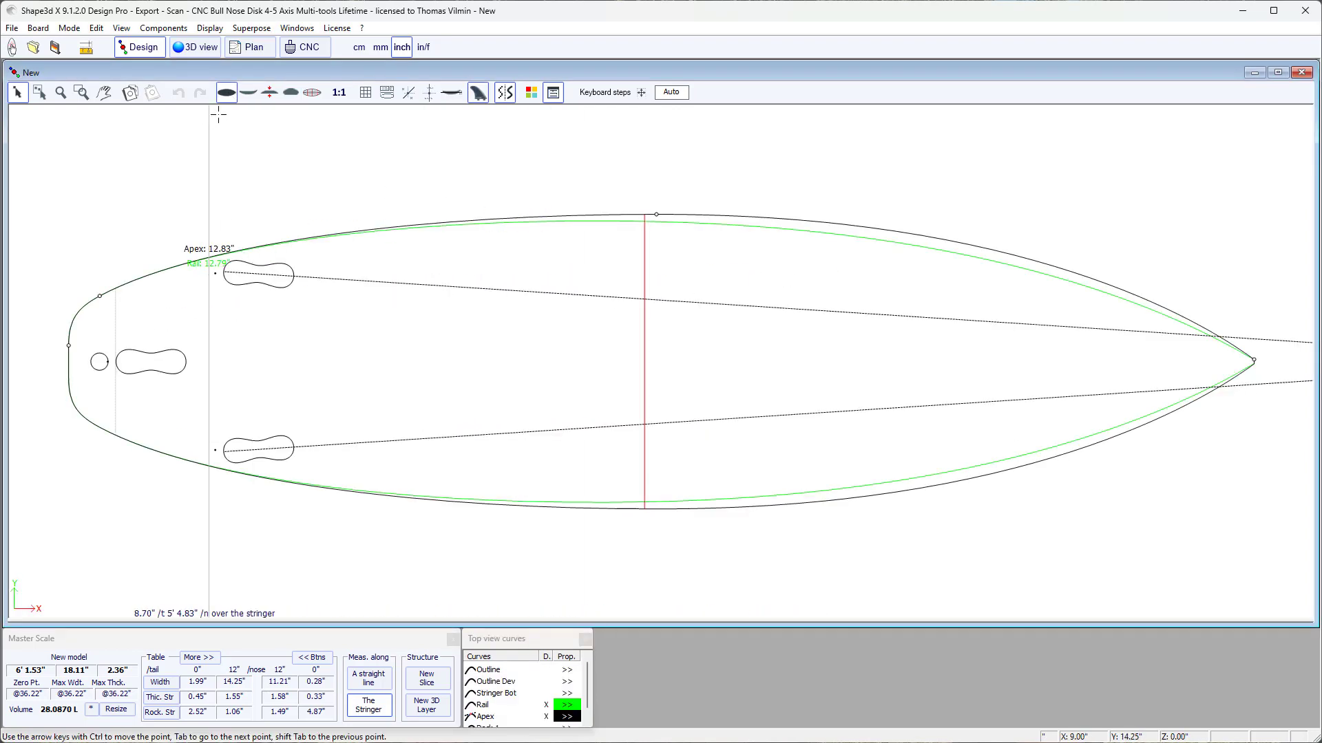
pyautogui.click(248, 92)
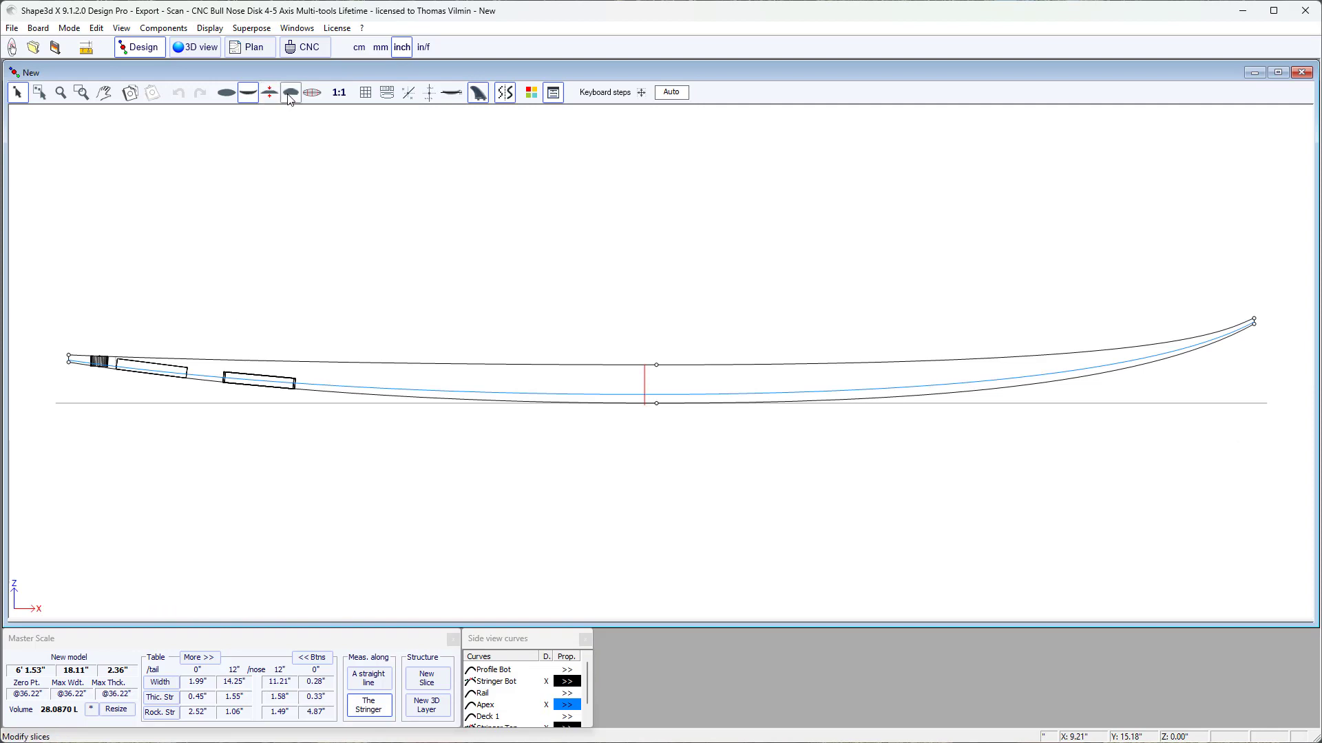
pyautogui.click(291, 93)
# Stack top, side and slice views in a three-panel layout and resize the panel heights.
pyautogui.click(299, 29)
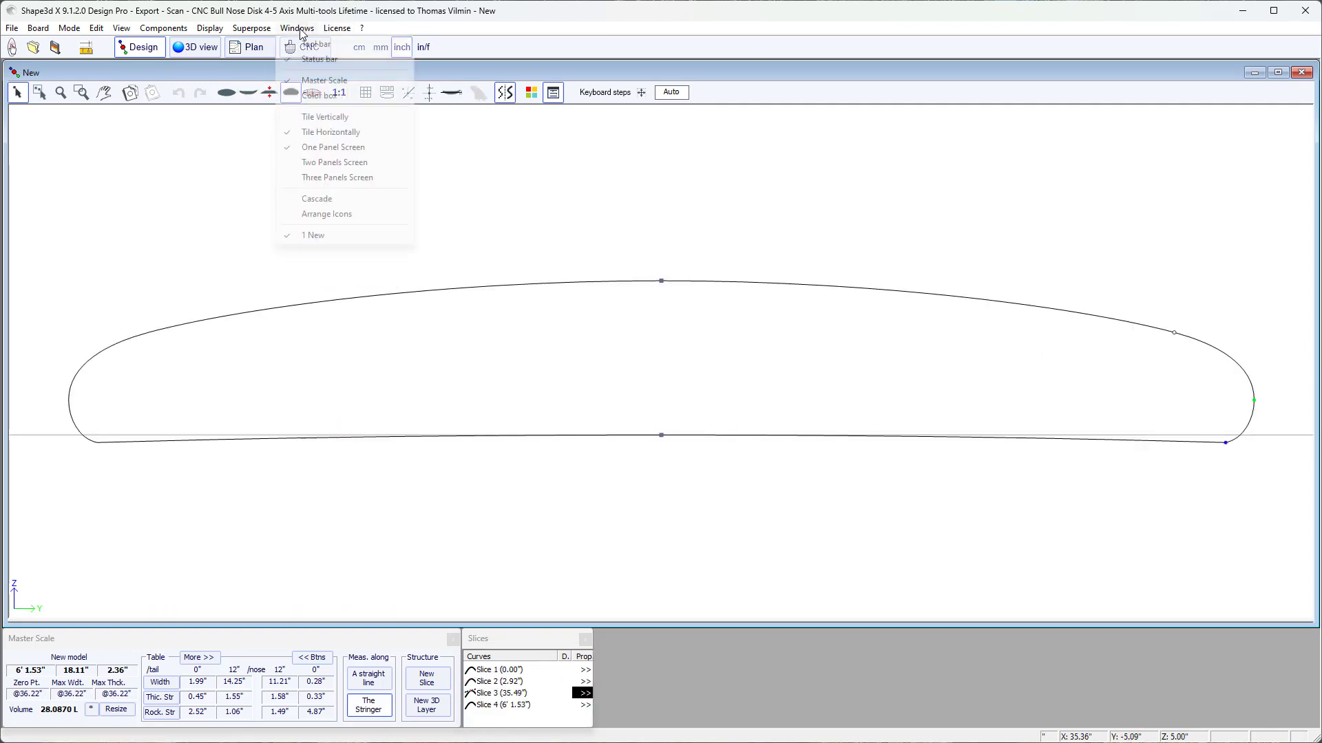
pyautogui.click(321, 163)
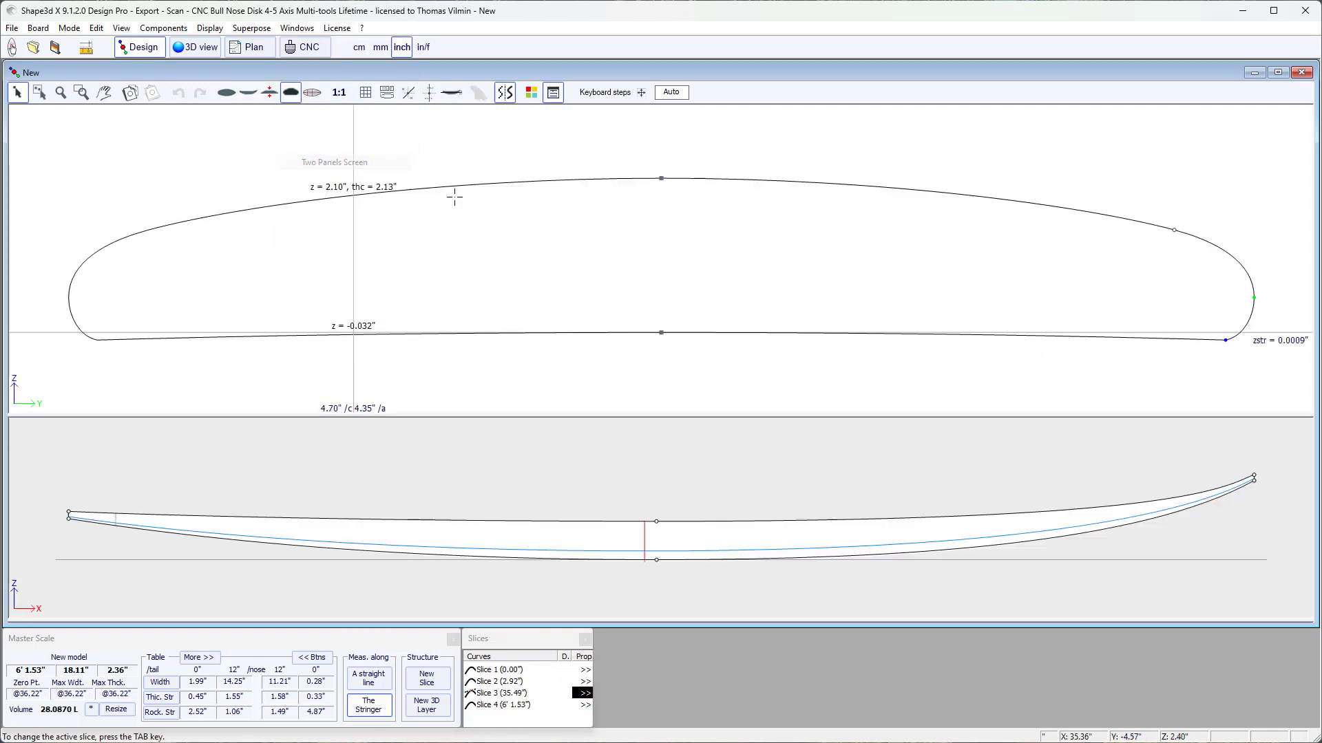
pyautogui.click(227, 92)
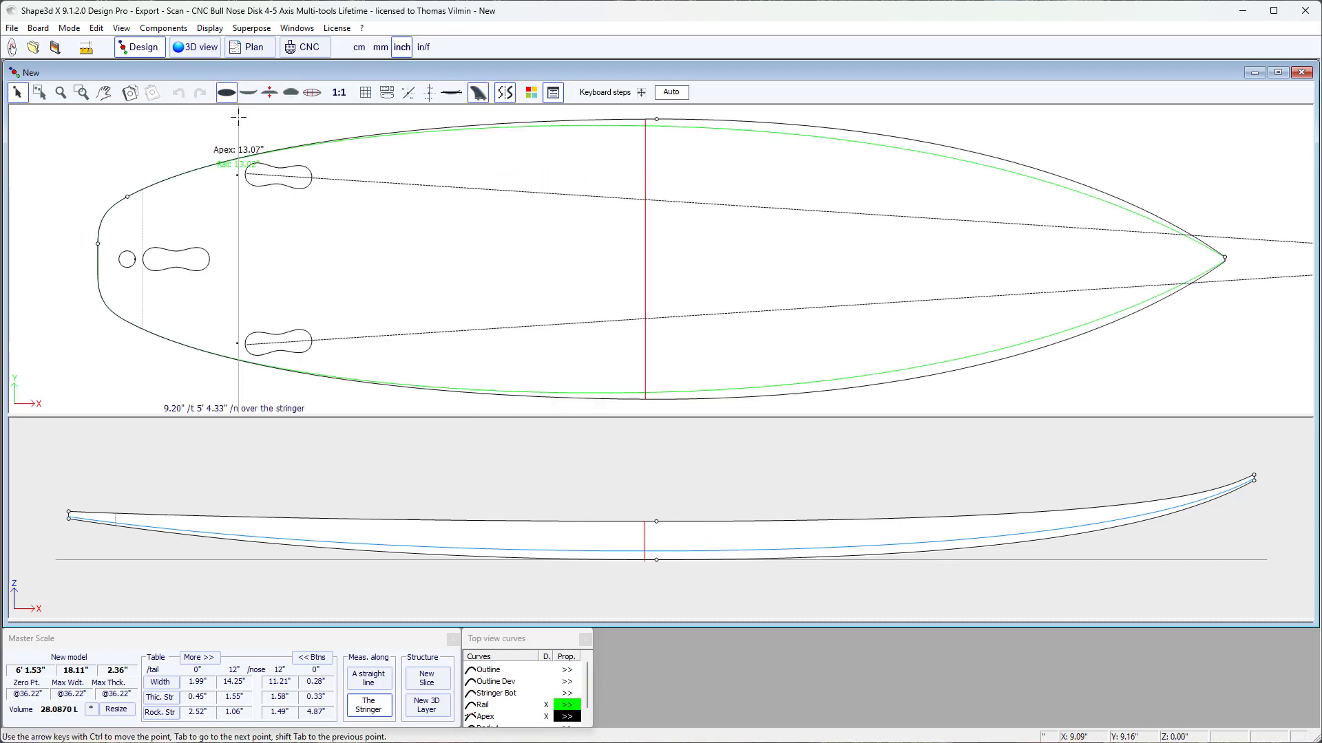
pyautogui.click(297, 28)
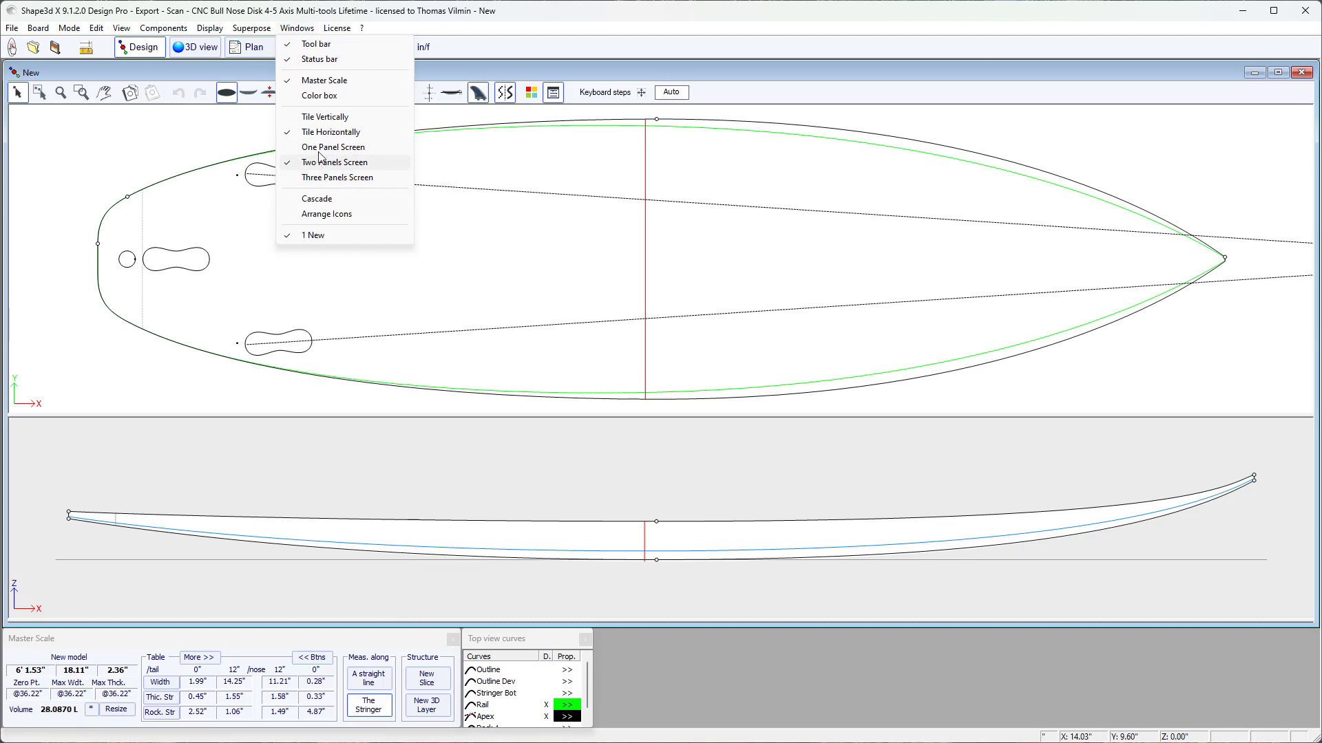
pyautogui.click(329, 178)
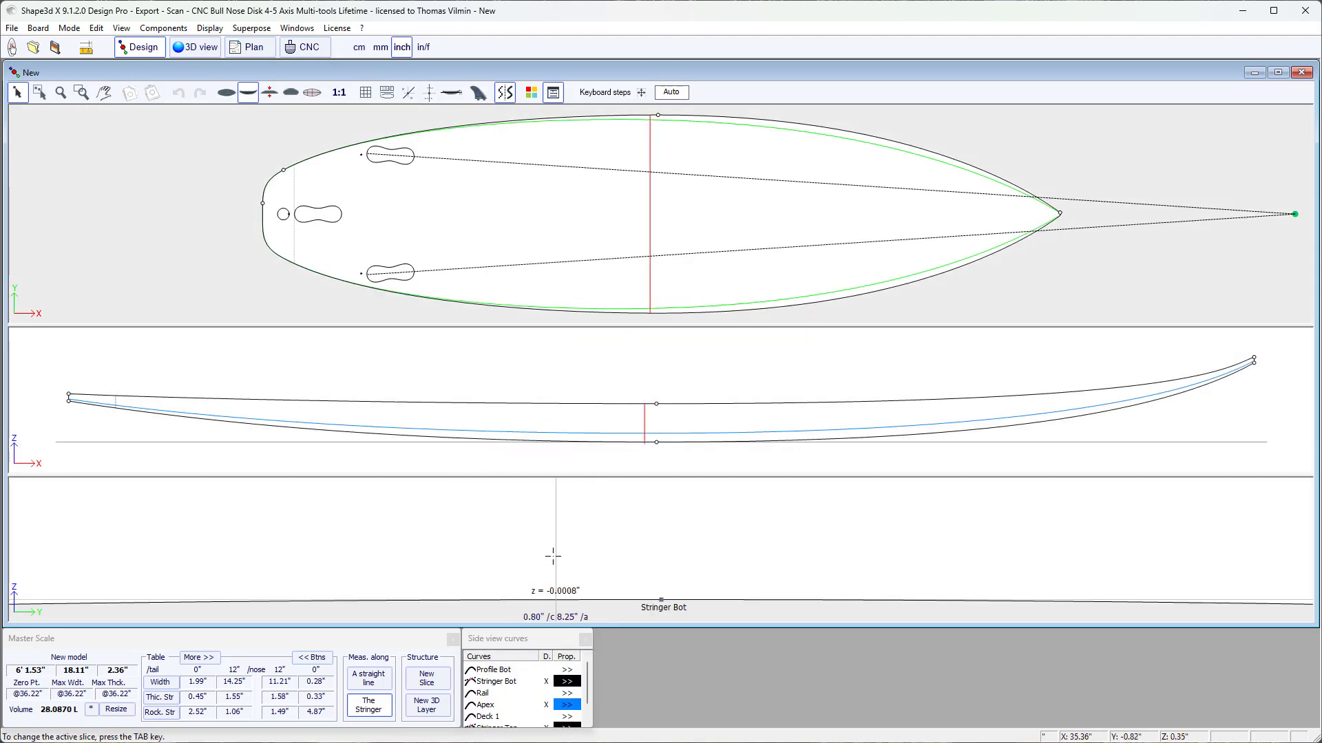
pyautogui.click(290, 92)
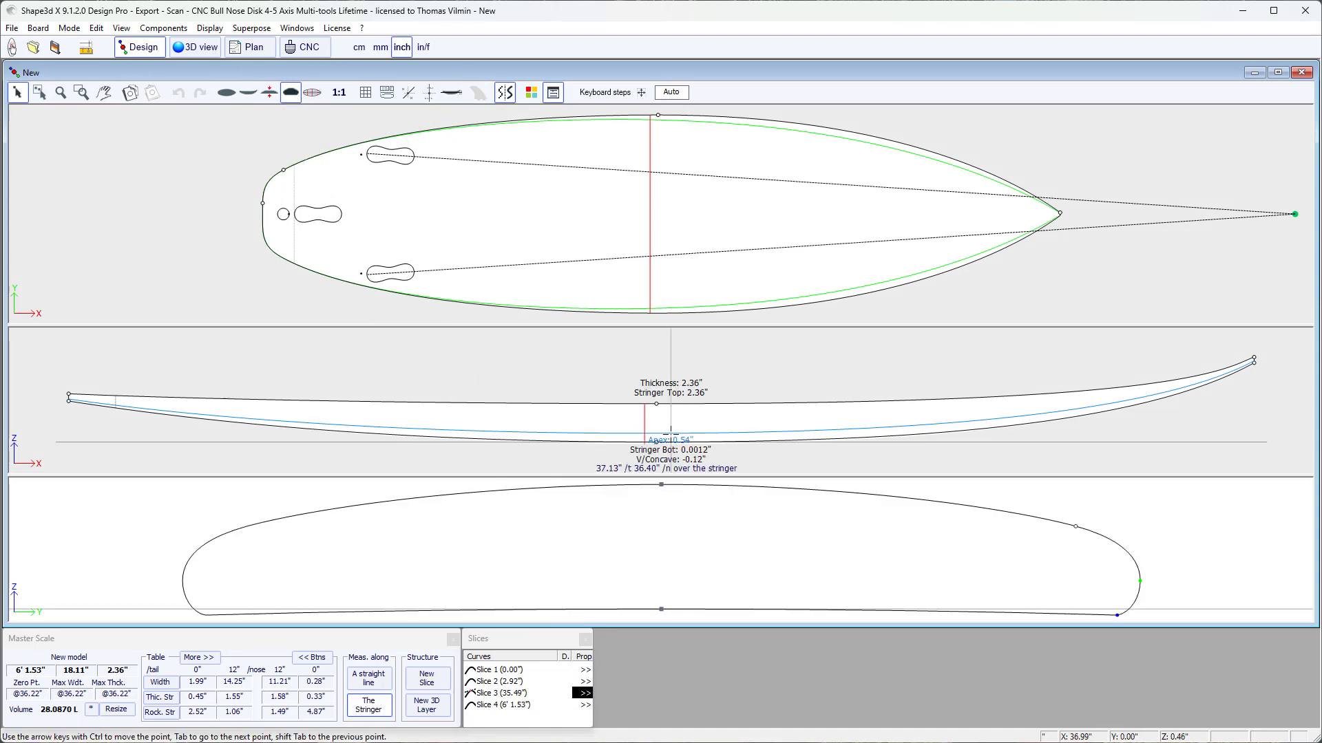
pyautogui.moveTo(605, 337); pyautogui.dragTo(604, 351)
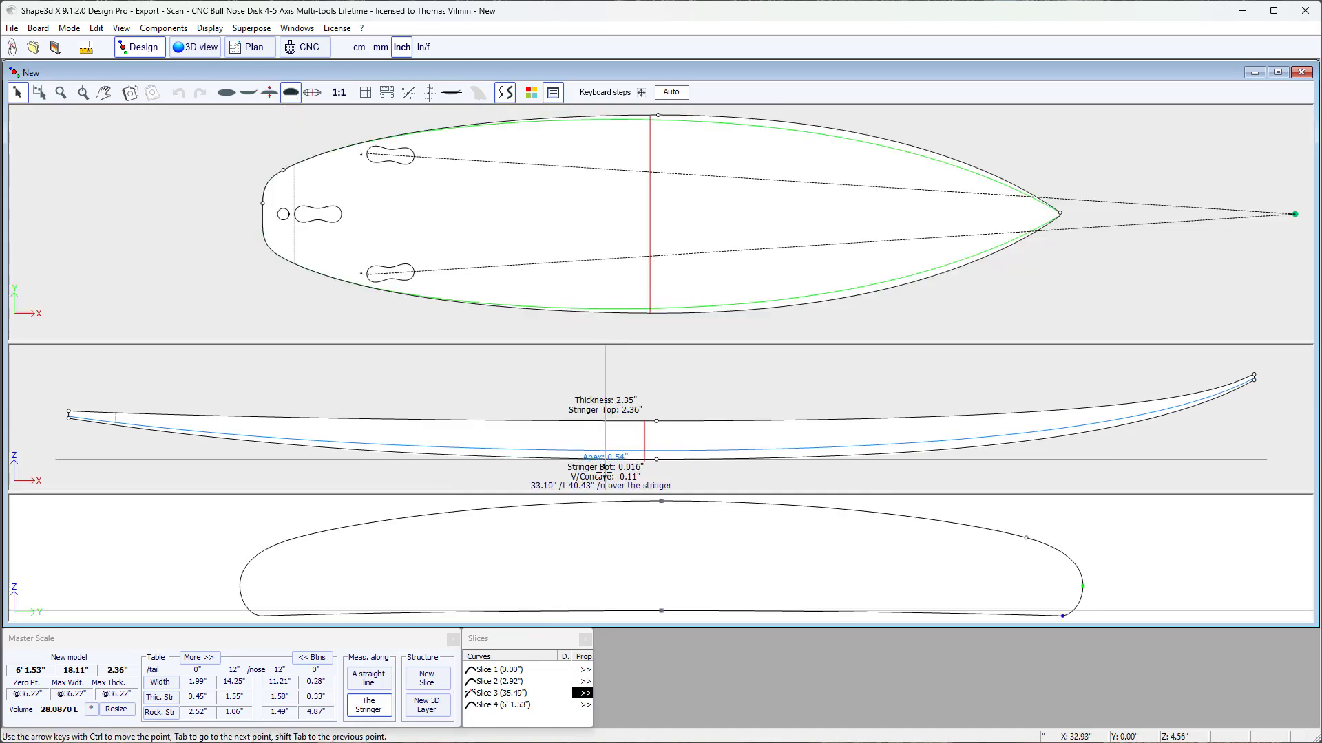
pyautogui.click(596, 494)
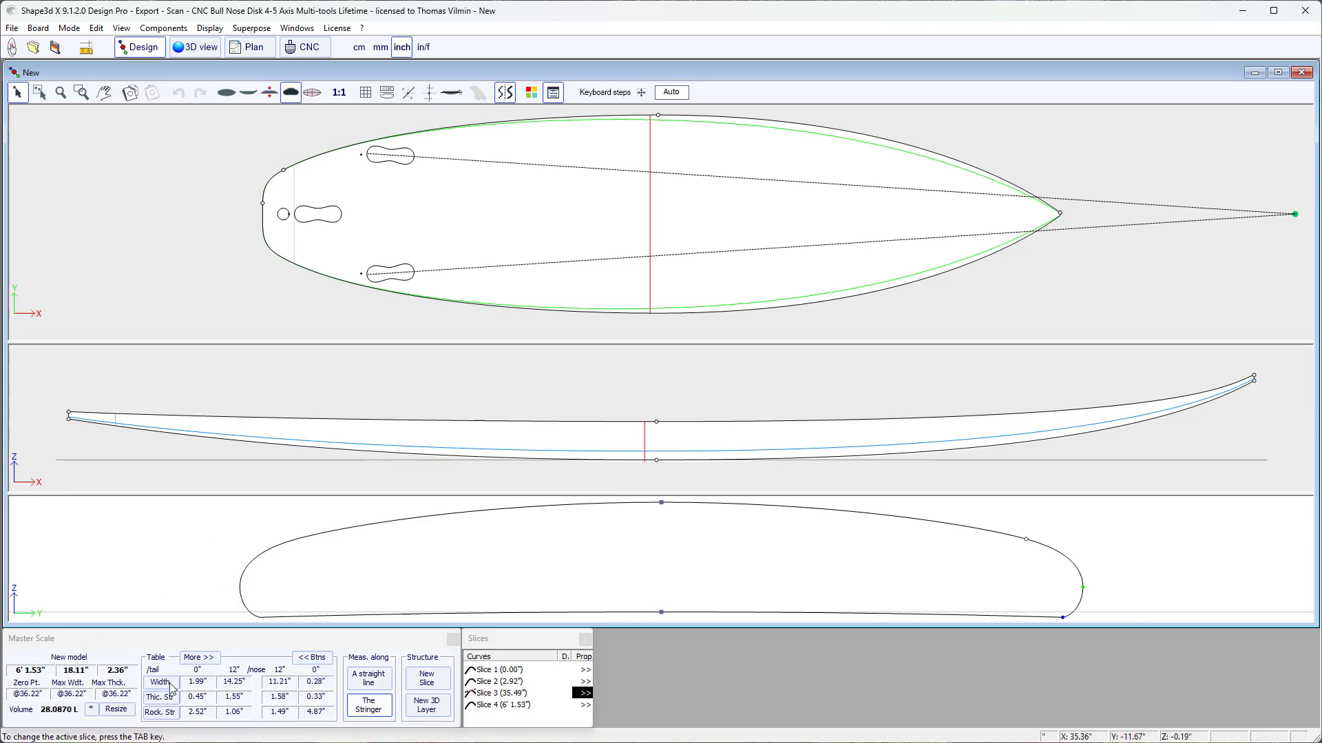
# Tile the windows vertically so Master Scale and curve lists dock at the right.
pyautogui.click(387, 652)
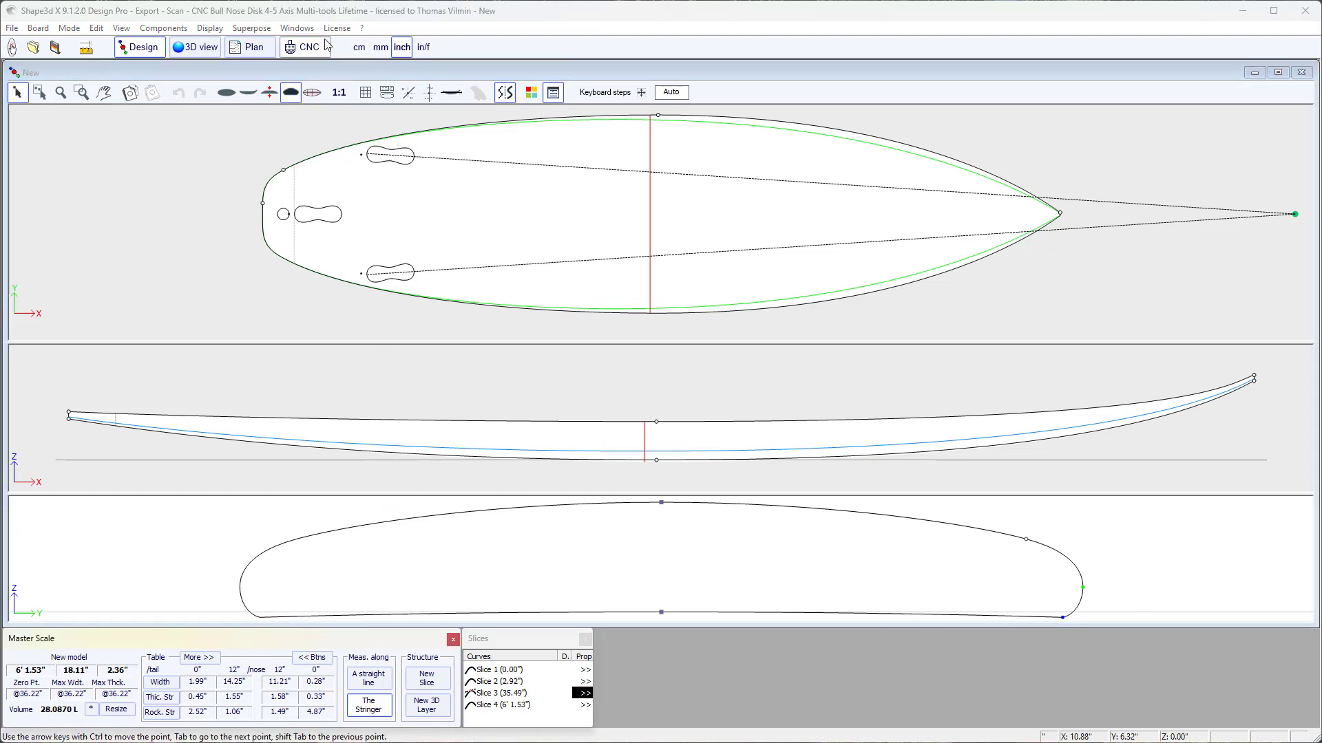
pyautogui.click(297, 28)
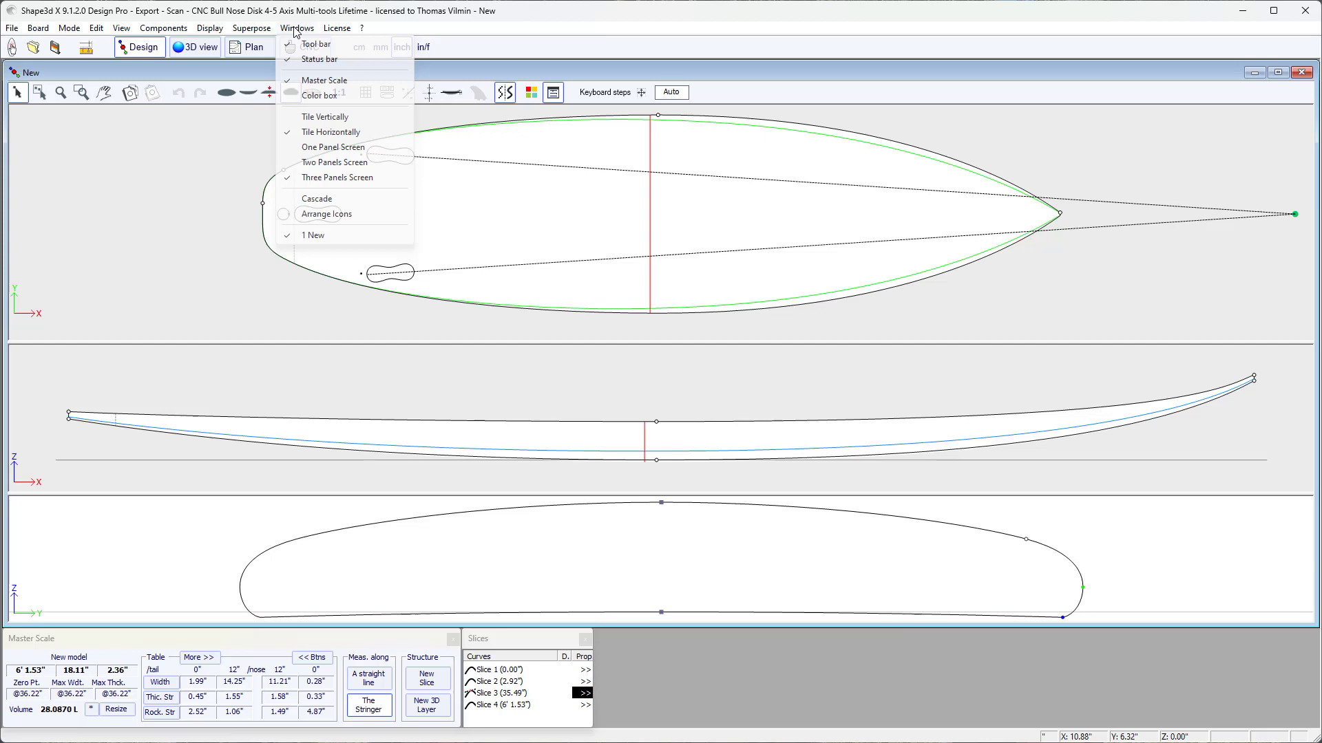
pyautogui.click(335, 118)
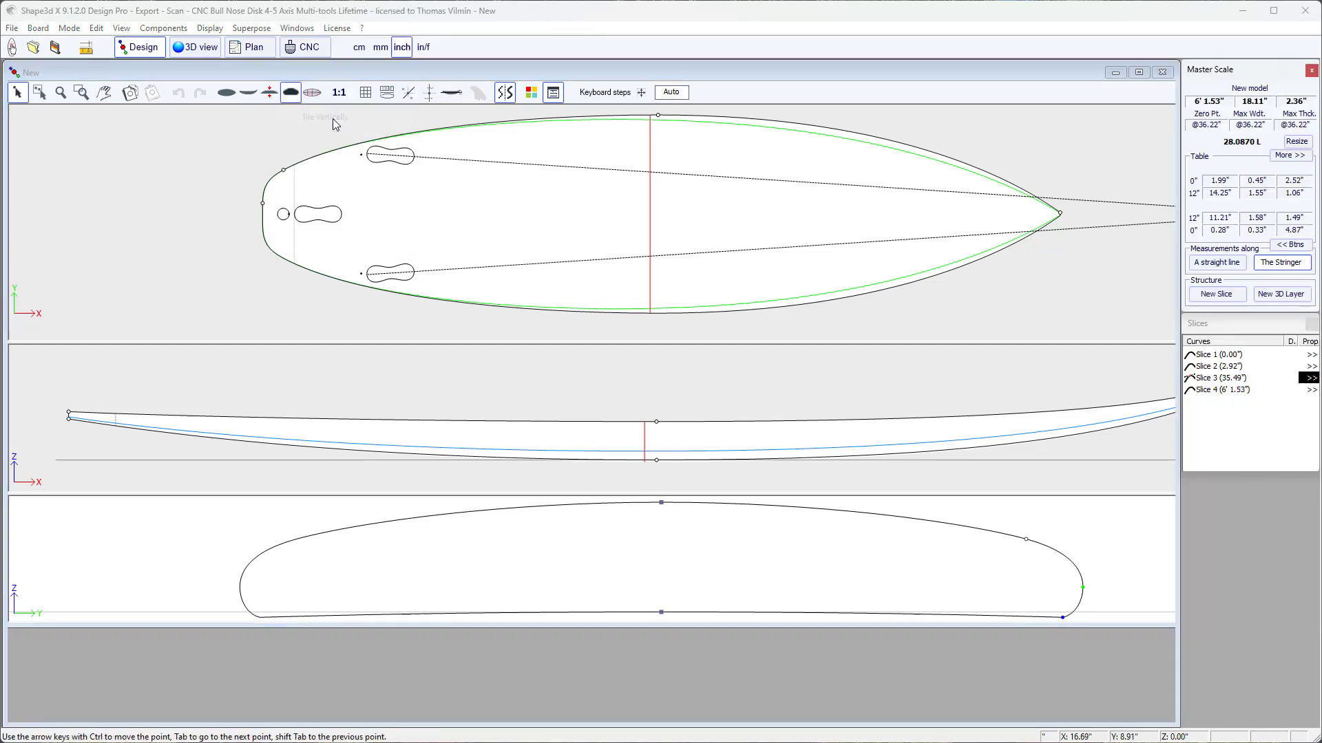
pyautogui.click(1251, 80)
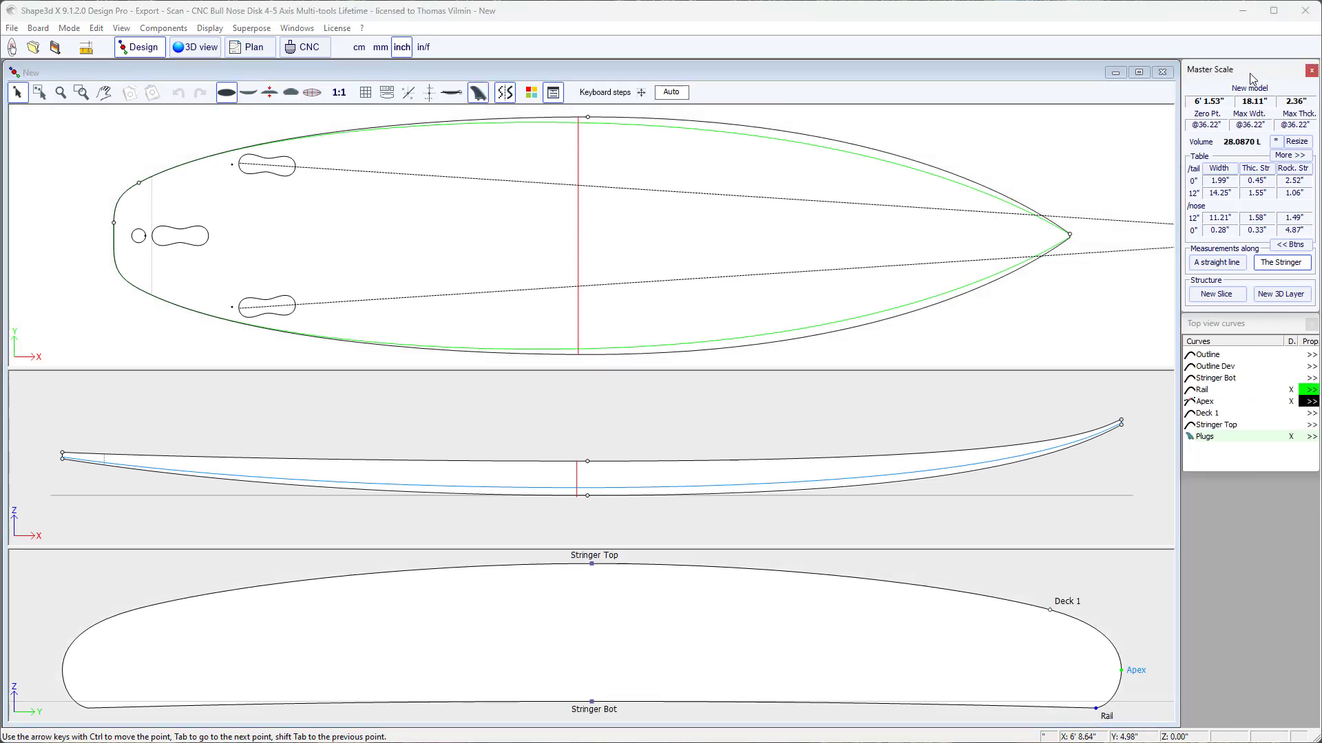
# Select Slice 3's stringer and rail points to show their control point coordinates.
pyautogui.click(1061, 300)
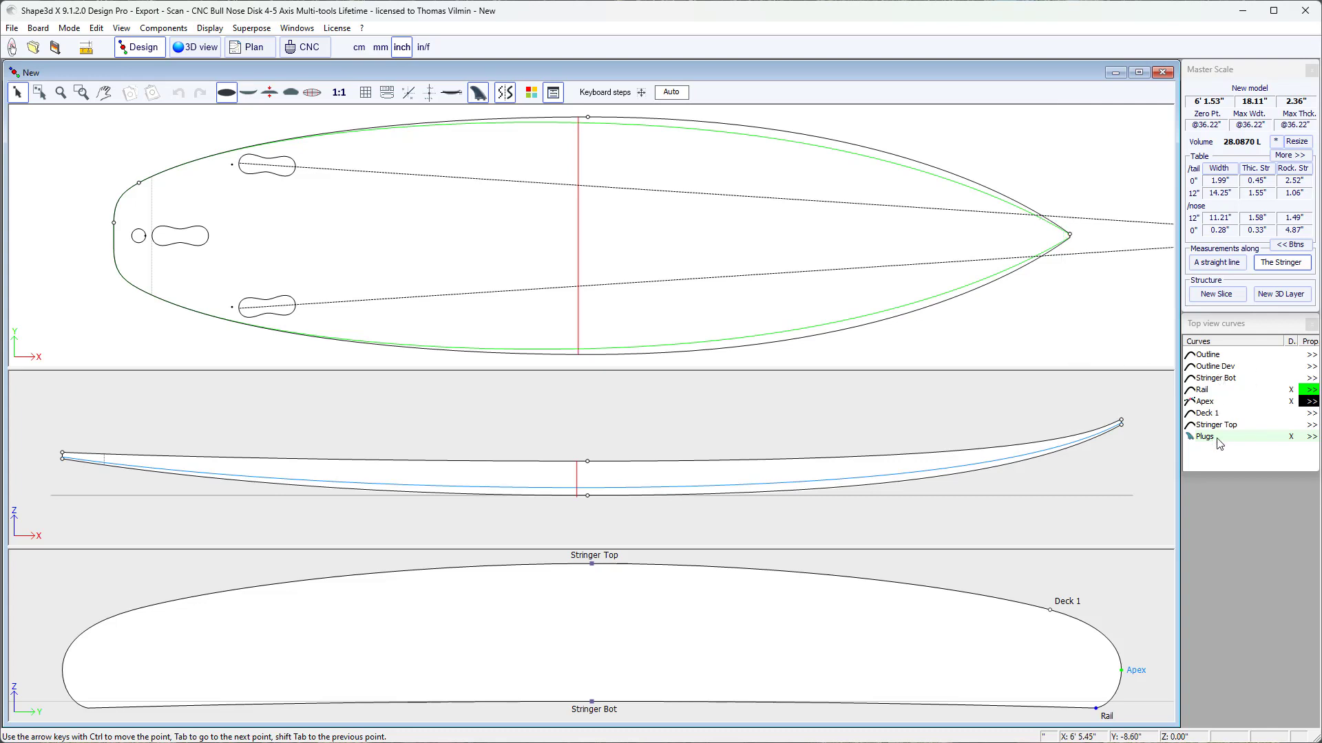
pyautogui.click(1109, 475)
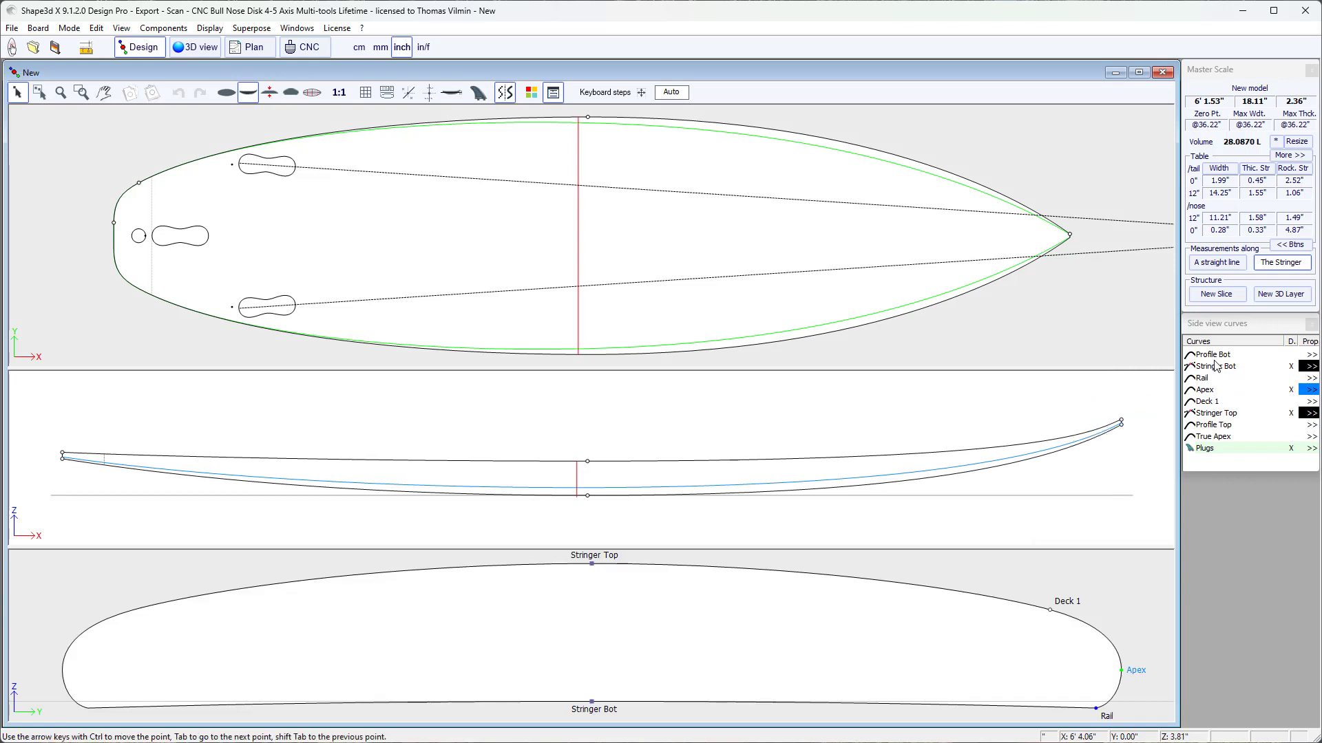
pyautogui.click(888, 633)
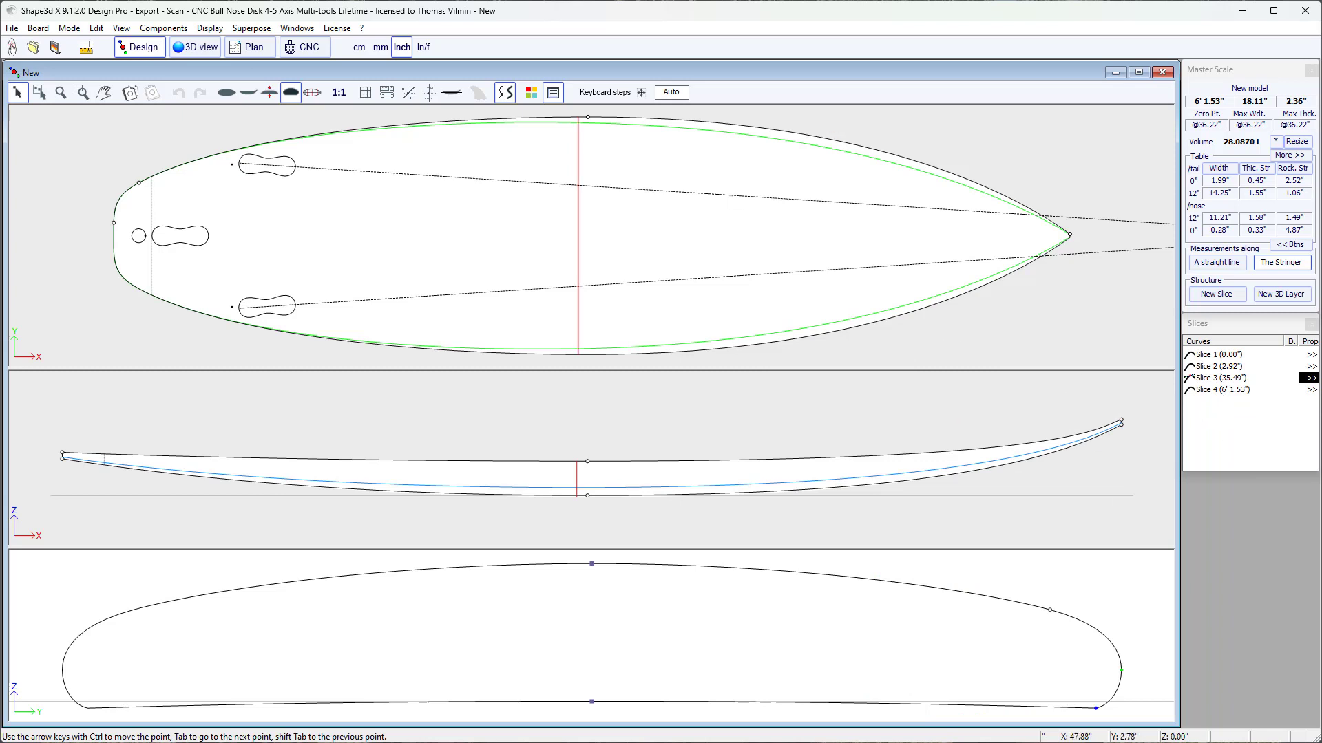
pyautogui.click(1190, 378)
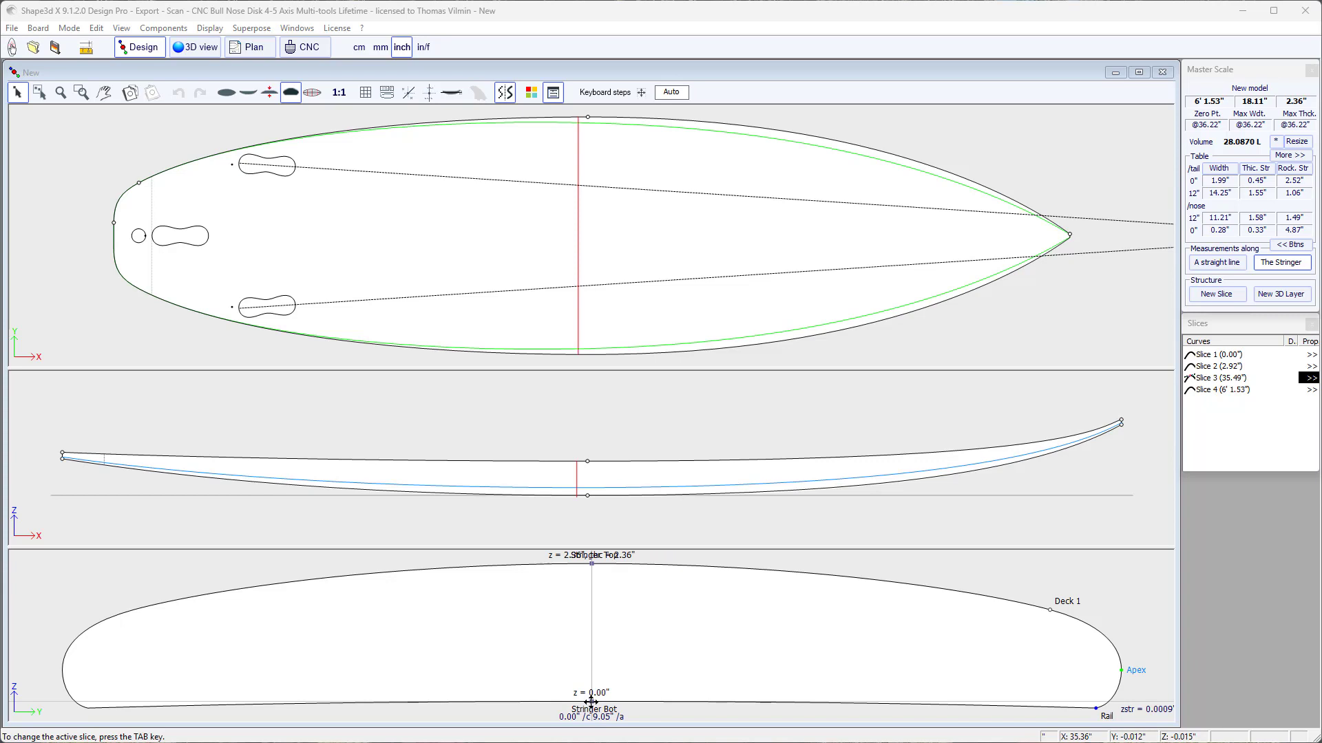
pyautogui.click(590, 702)
pyautogui.click(1095, 708)
# Move Slice 3's deck point to Y 7.699", Z 1.622" and smooth its tangent, reaching 28.2318 L.
pyautogui.click(1121, 668)
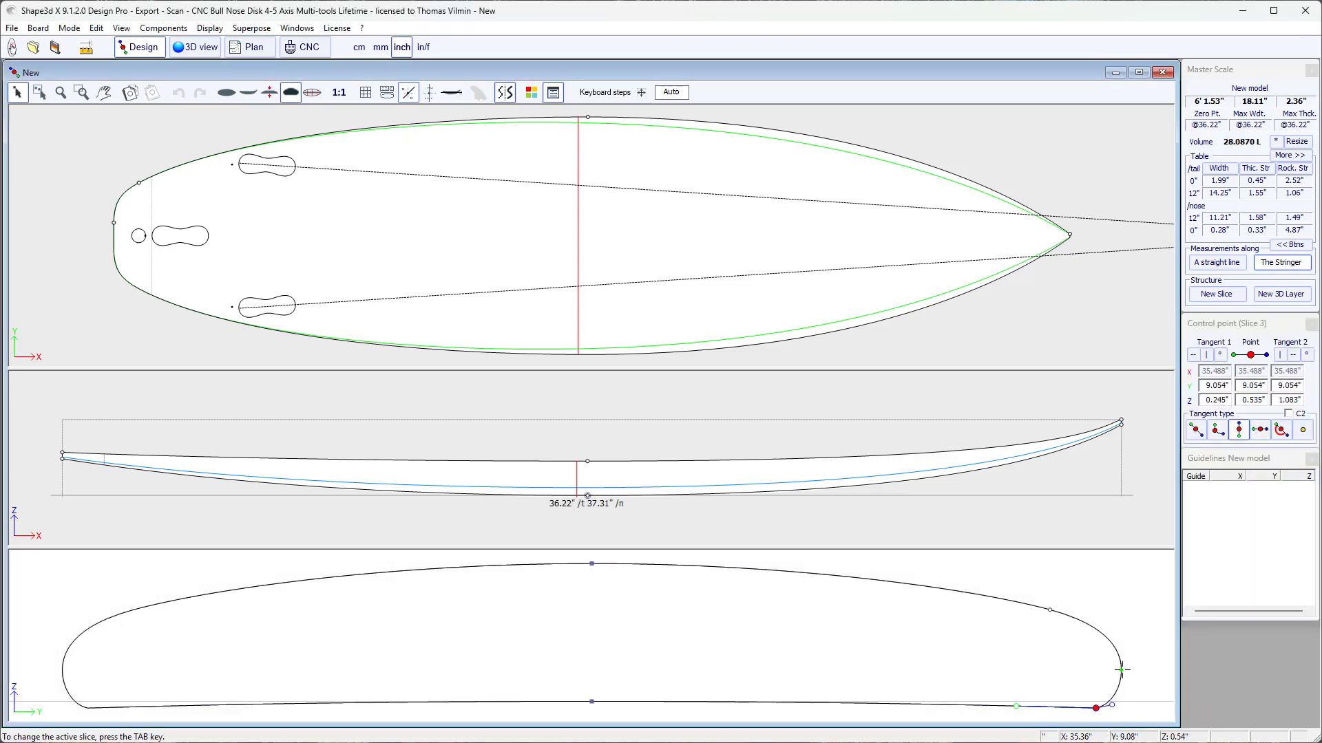
pyautogui.click(1047, 610)
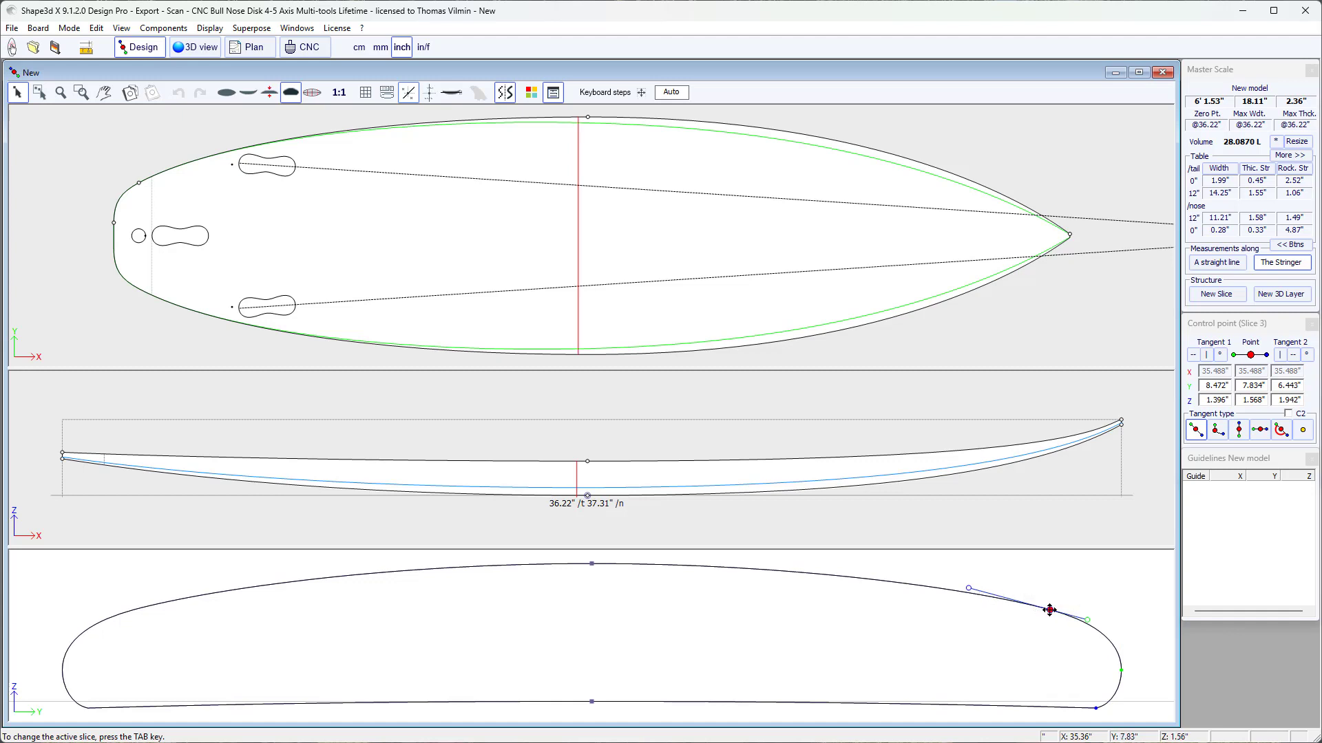
pyautogui.moveTo(1048, 610); pyautogui.dragTo(1041, 607)
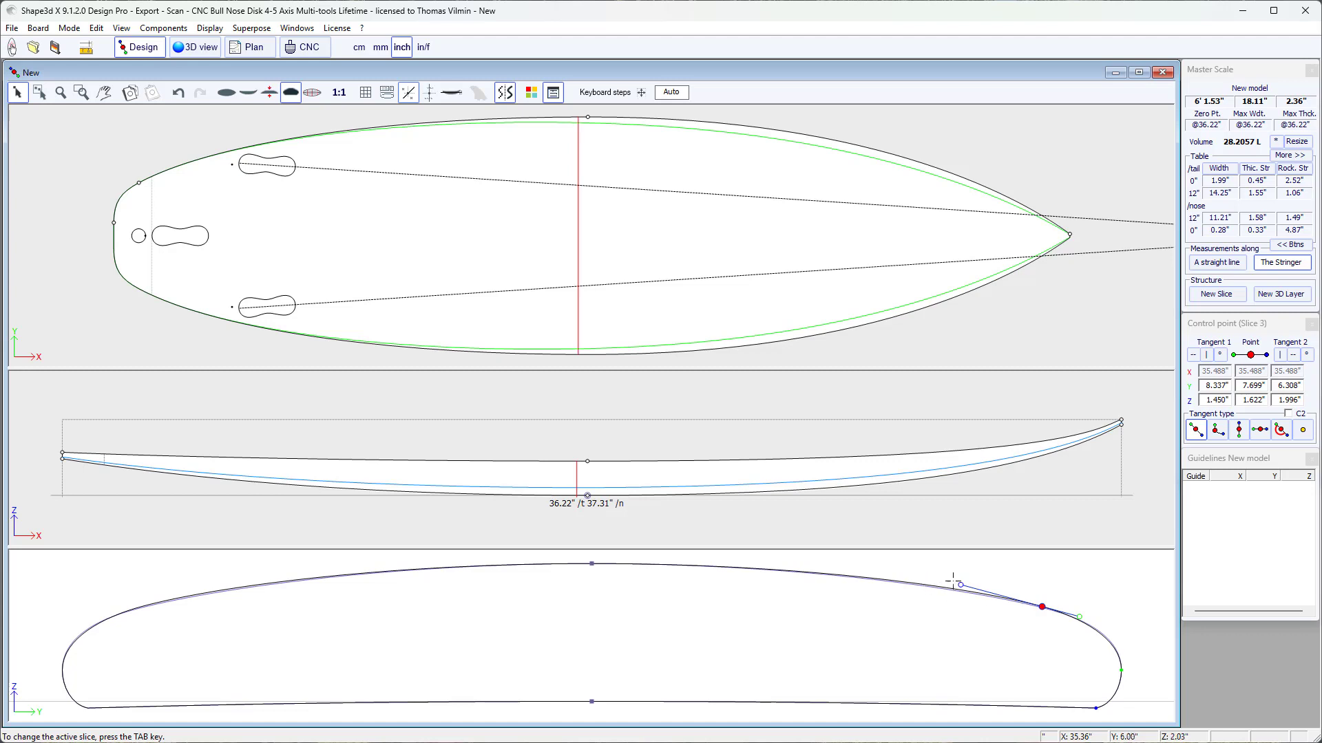
pyautogui.moveTo(960, 583); pyautogui.dragTo(967, 586)
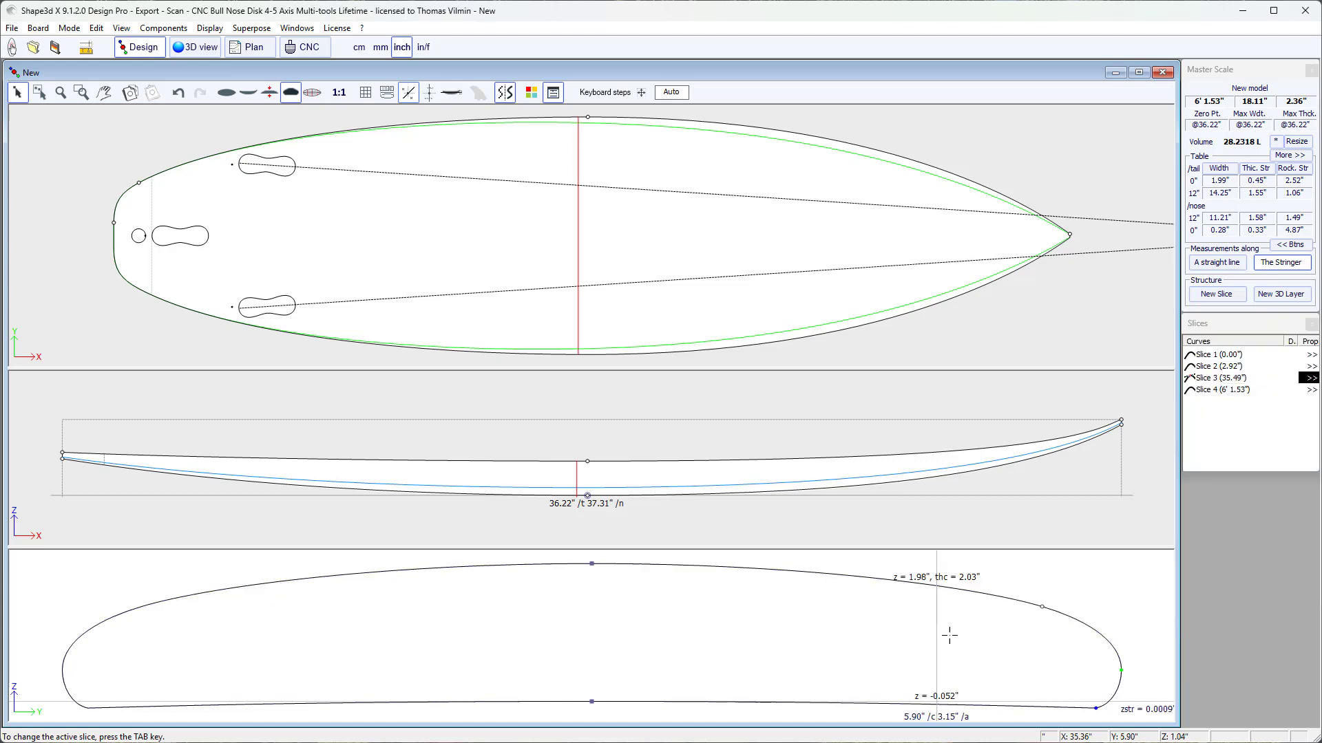
# Check Slices 4, 3, 2 and 1, then select the Apex curve in the top view.
pyautogui.click(1228, 391)
pyautogui.click(1230, 378)
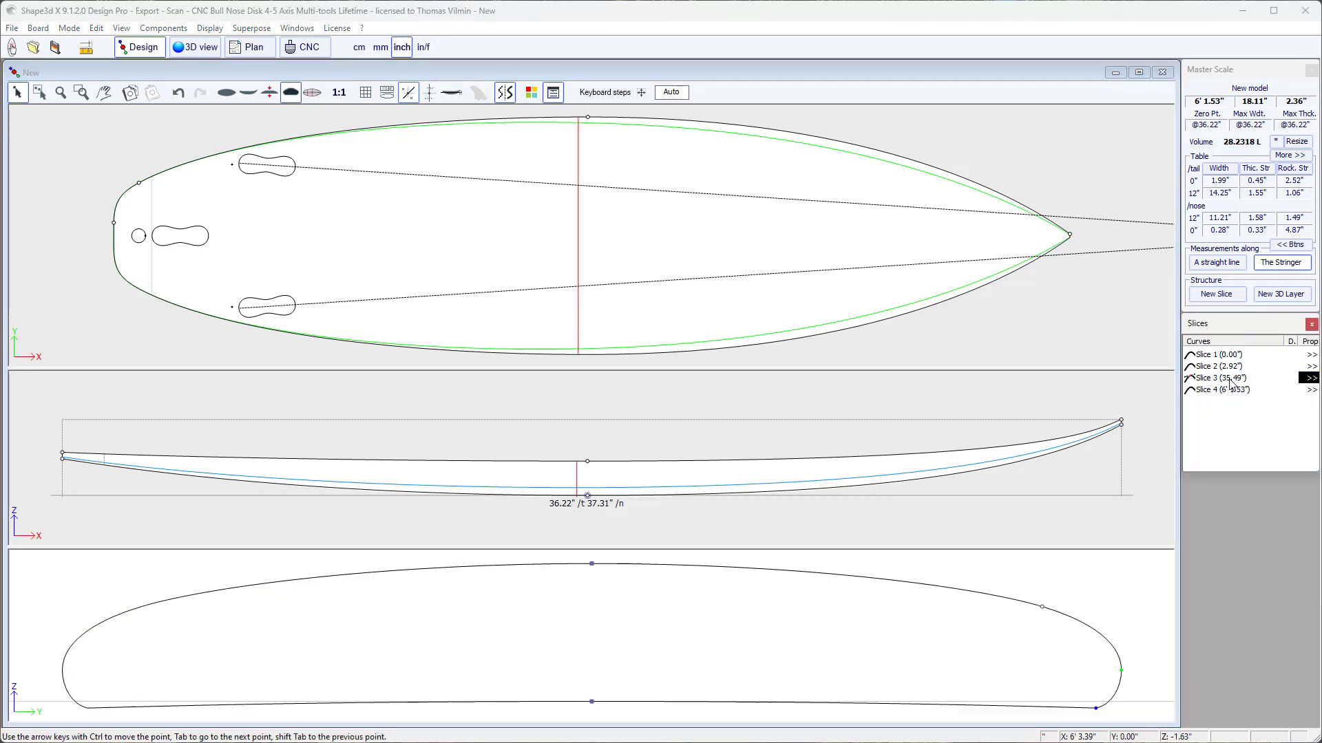
pyautogui.click(1229, 367)
pyautogui.click(1228, 355)
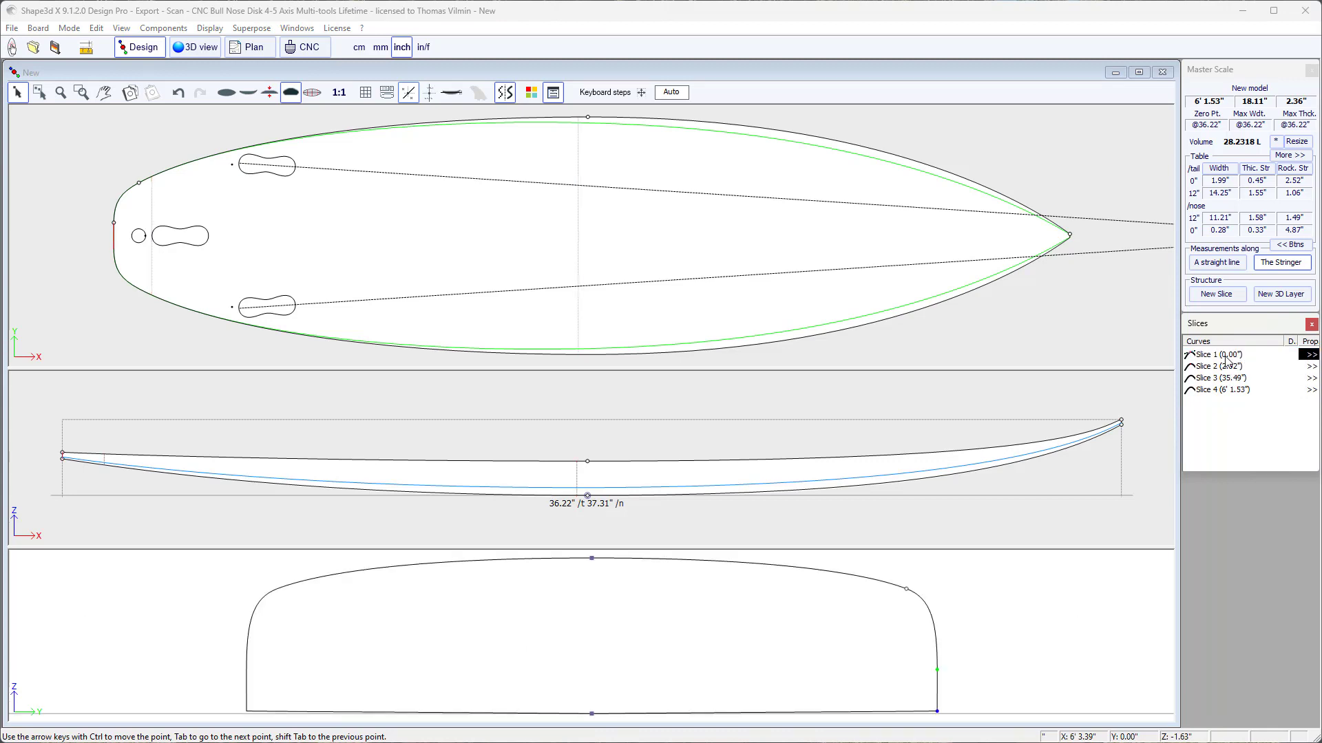
pyautogui.click(1225, 379)
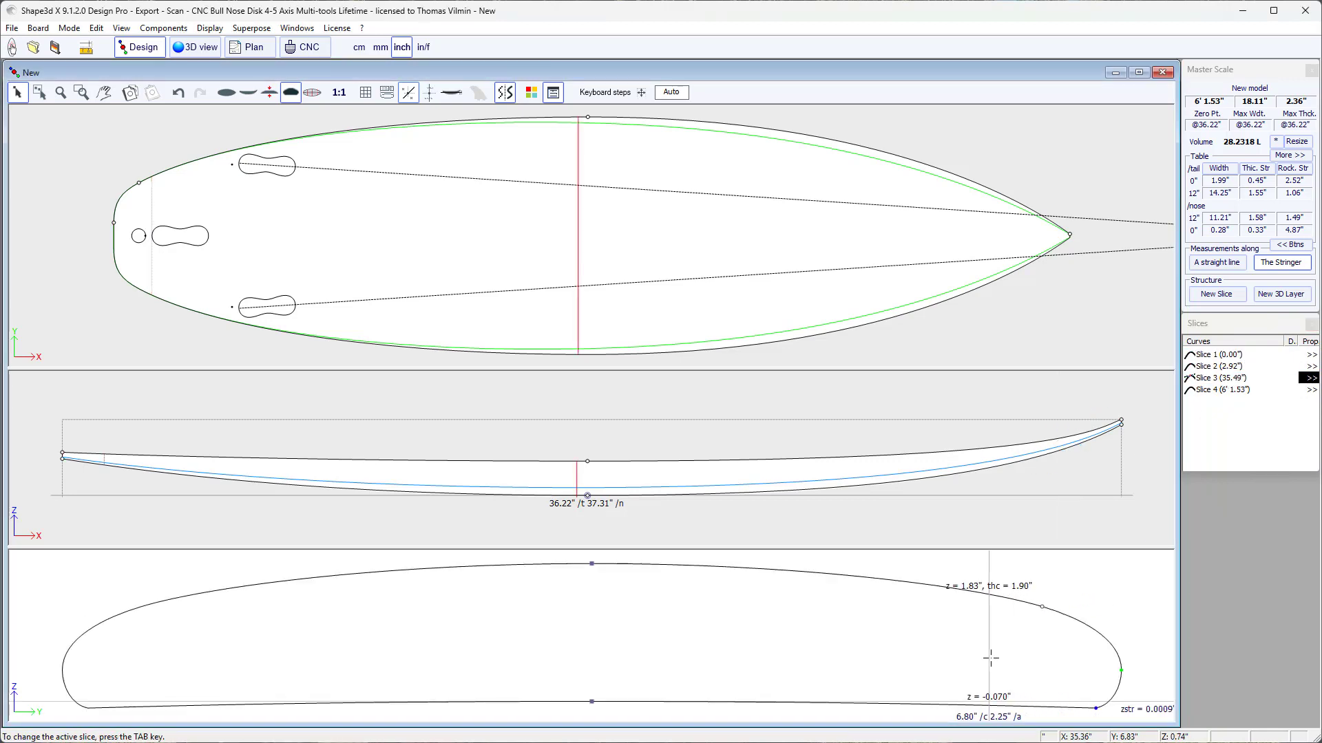
pyautogui.click(844, 234)
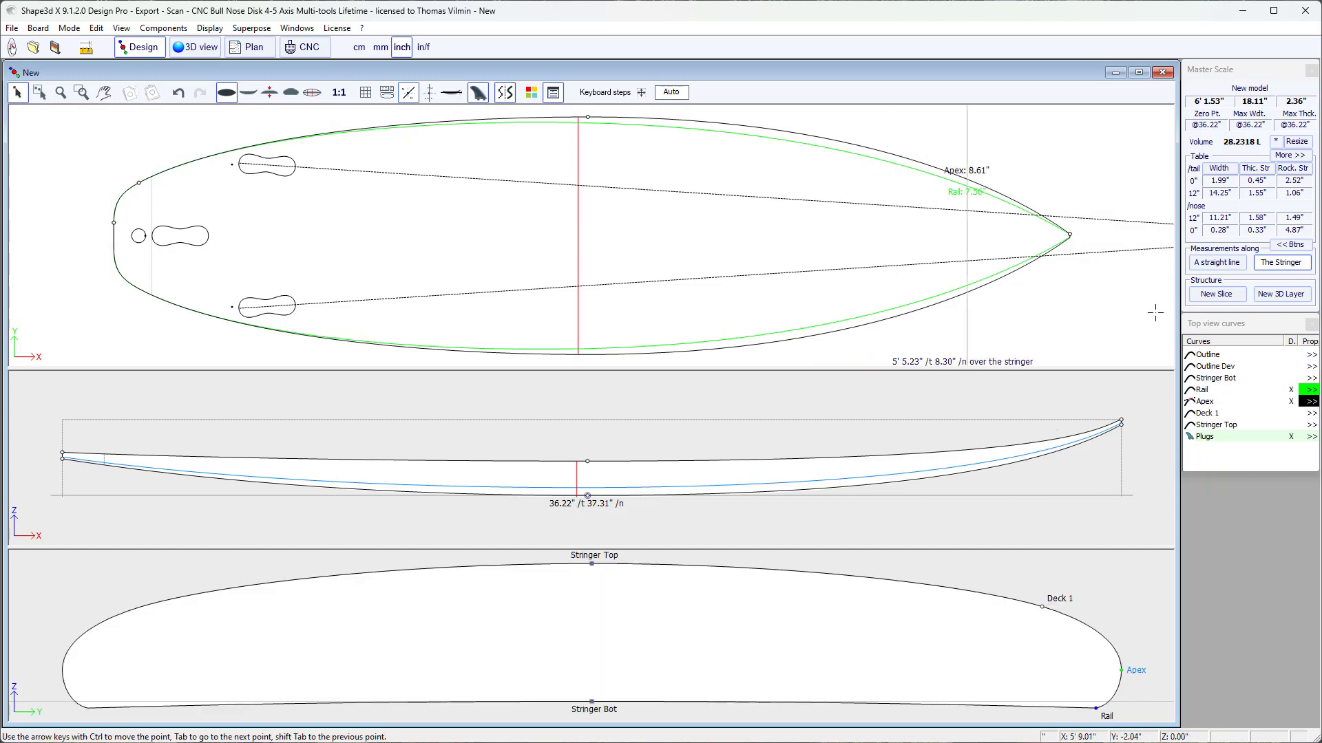
pyautogui.click(1204, 403)
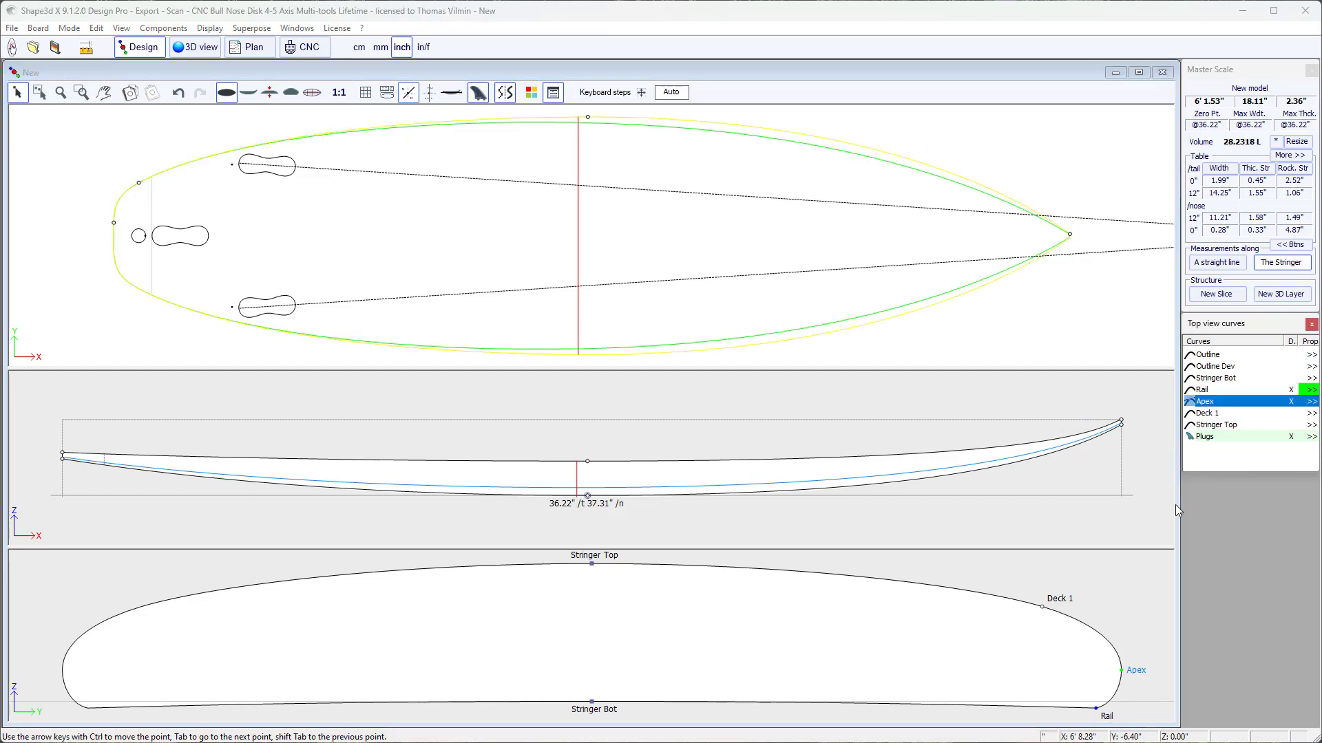
# Highlight the Rail and Deck 1 curves in the top view and cross-section.
pyautogui.click(1122, 670)
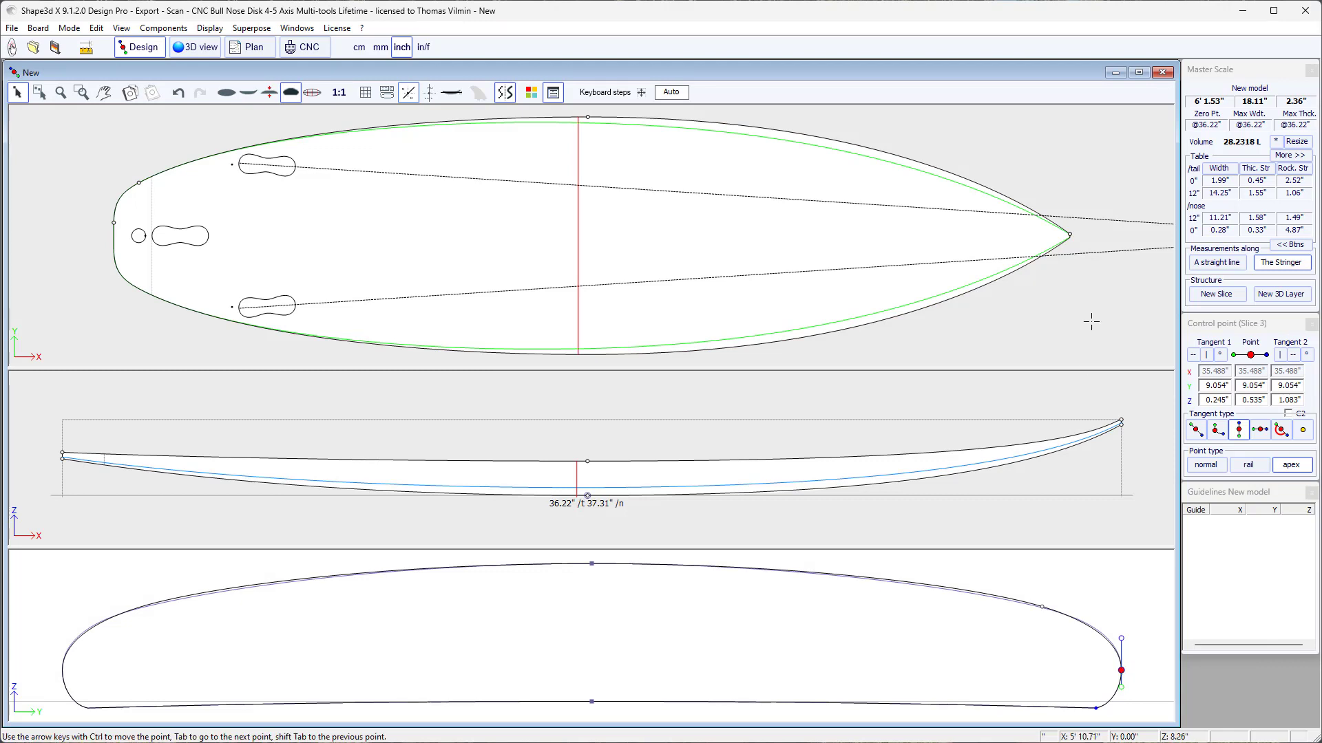
pyautogui.click(1089, 299)
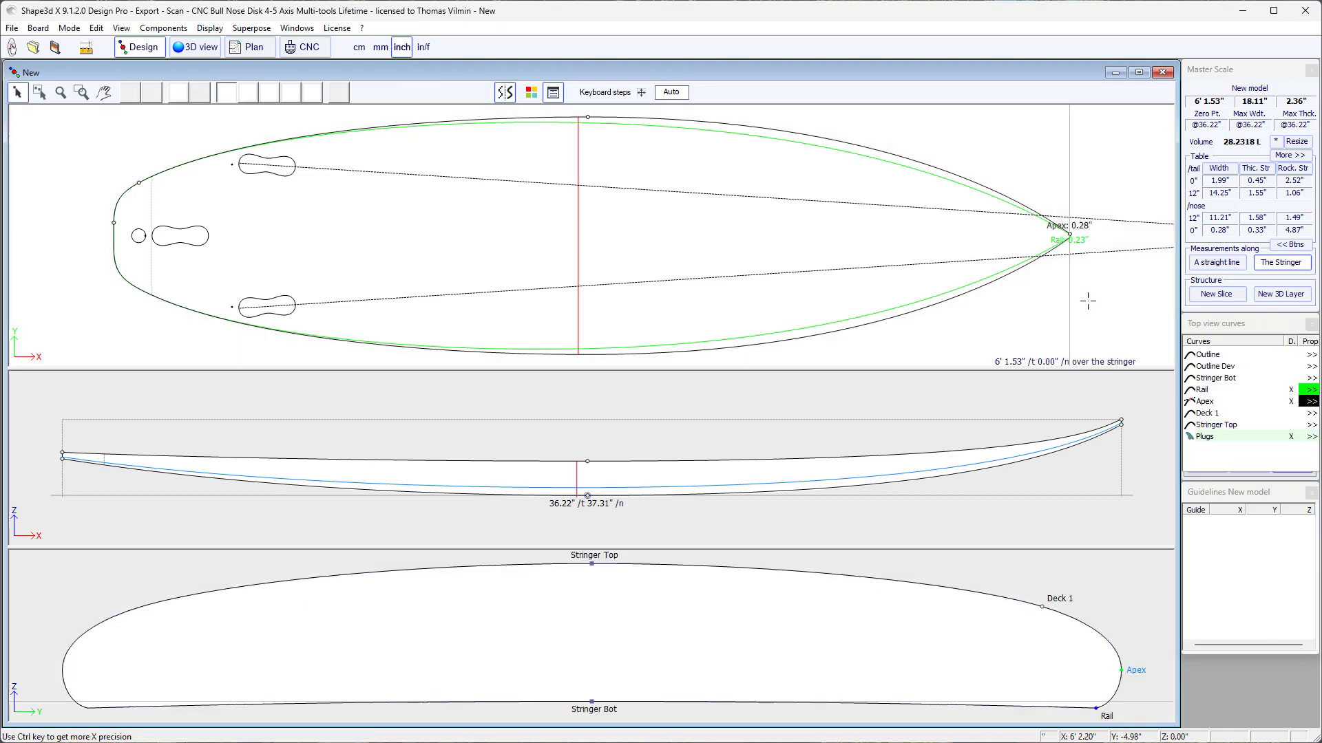
pyautogui.click(1202, 390)
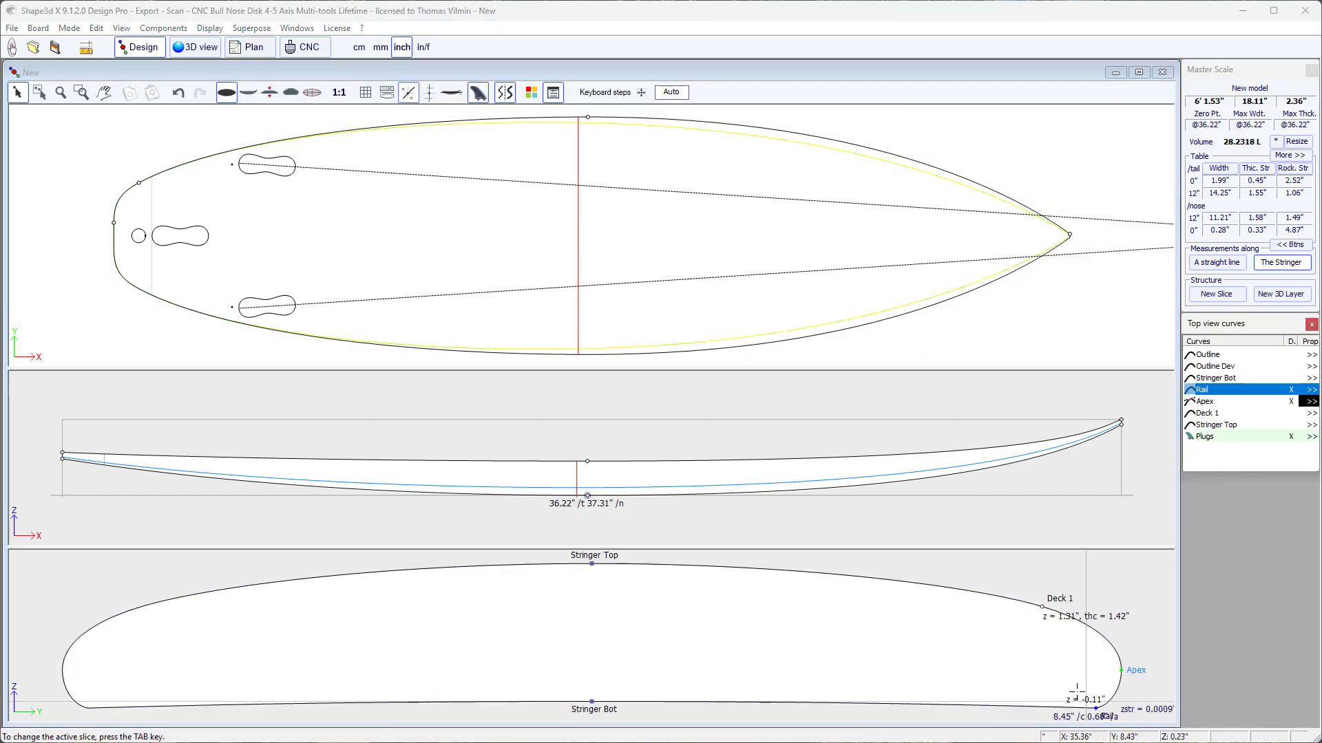
pyautogui.click(1094, 707)
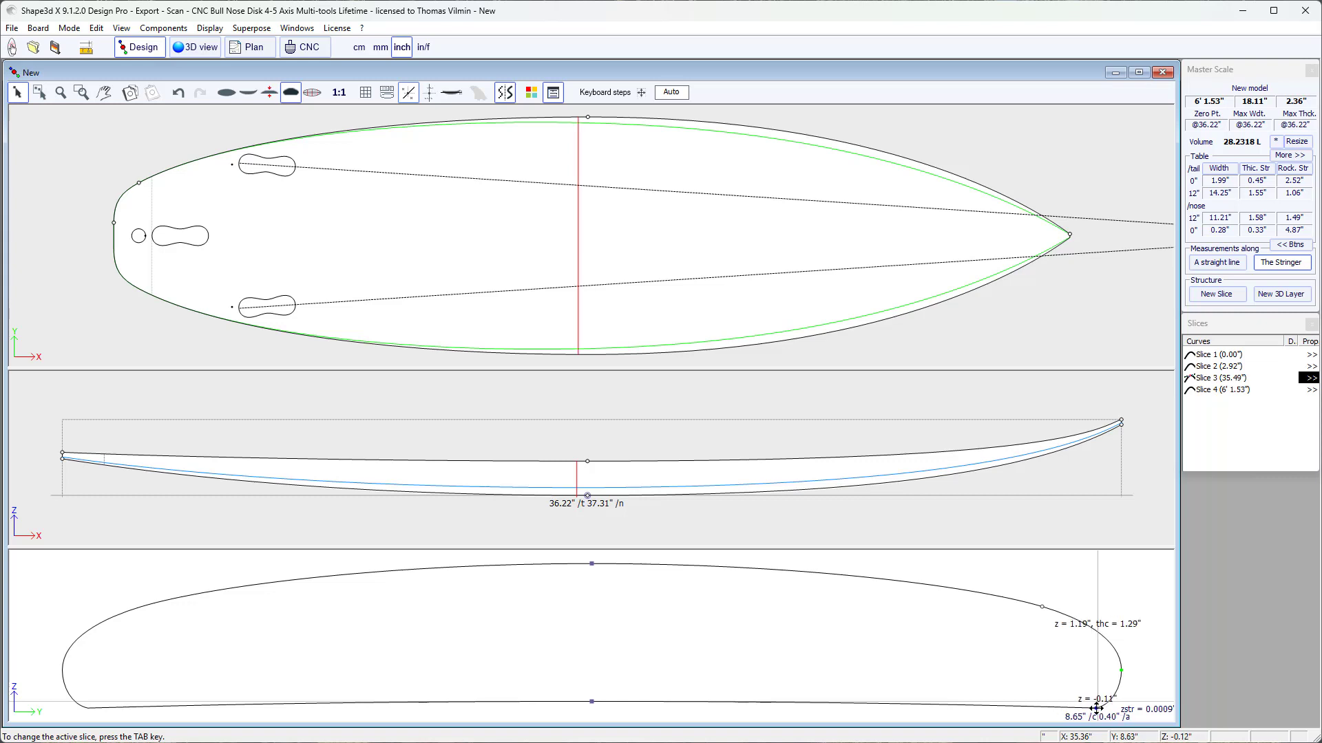
pyautogui.click(1097, 286)
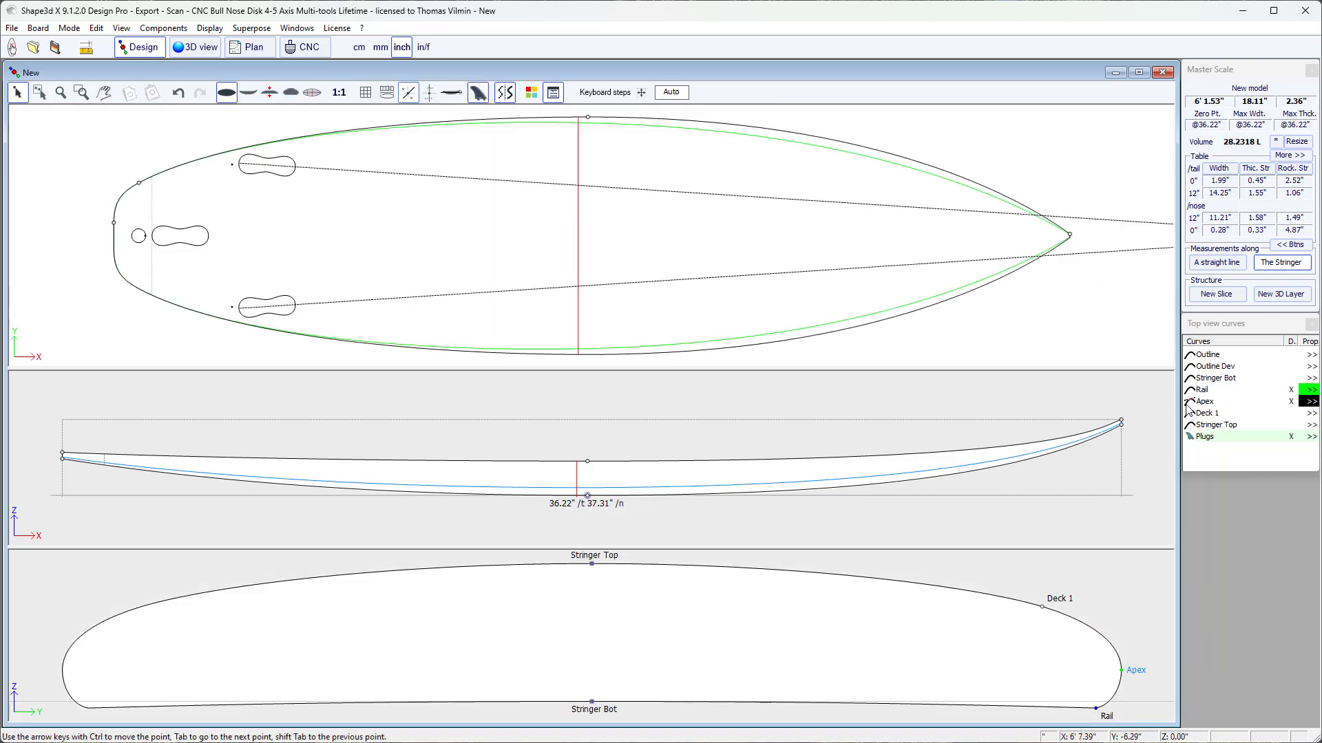
pyautogui.click(1292, 414)
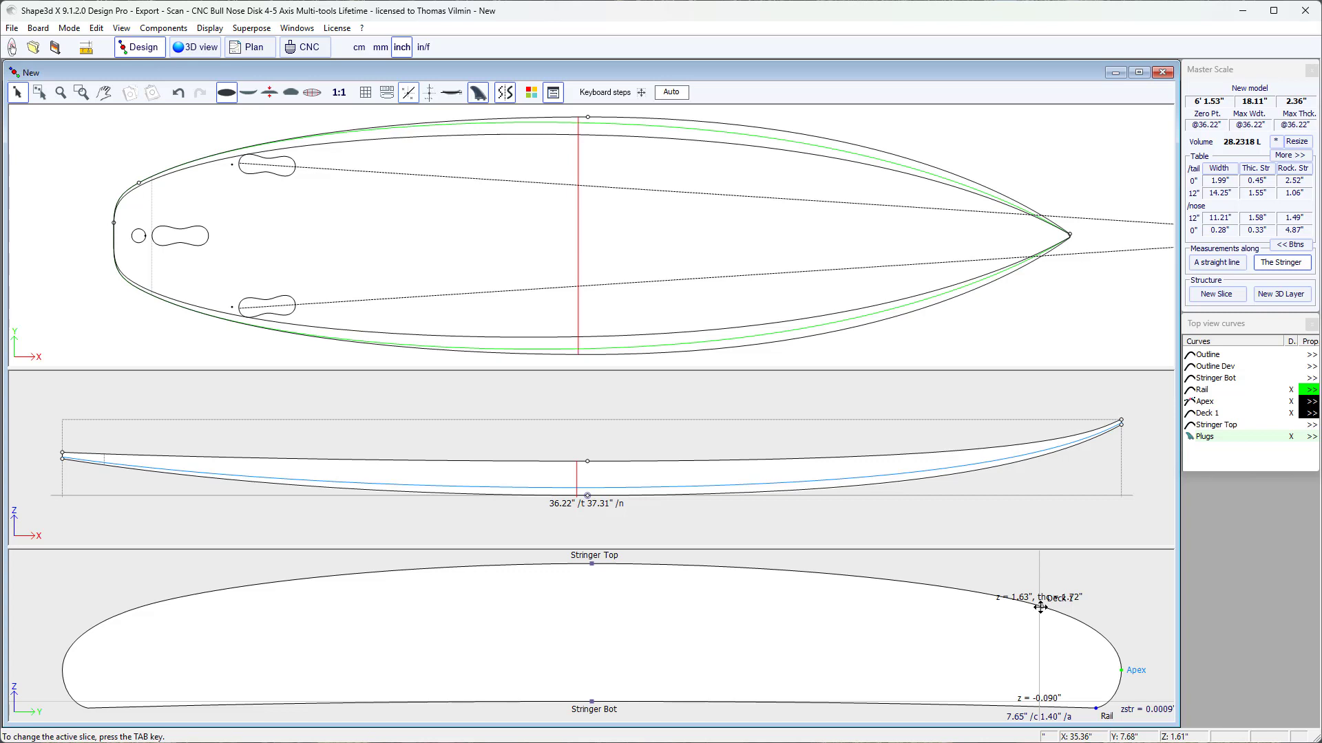
pyautogui.click(1040, 608)
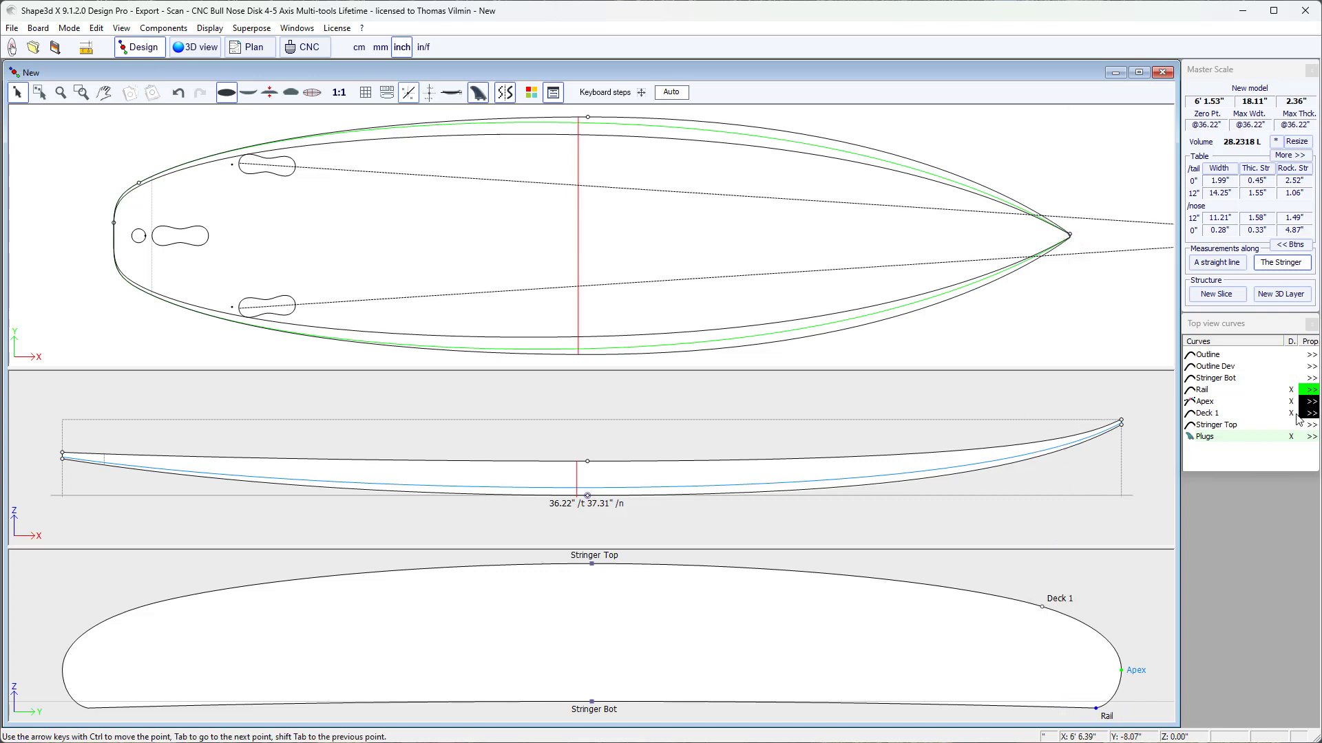
# Select the Stringer Bot, Apex, Deck 1 and Stringer Top curves in the side profile.
pyautogui.click(1036, 444)
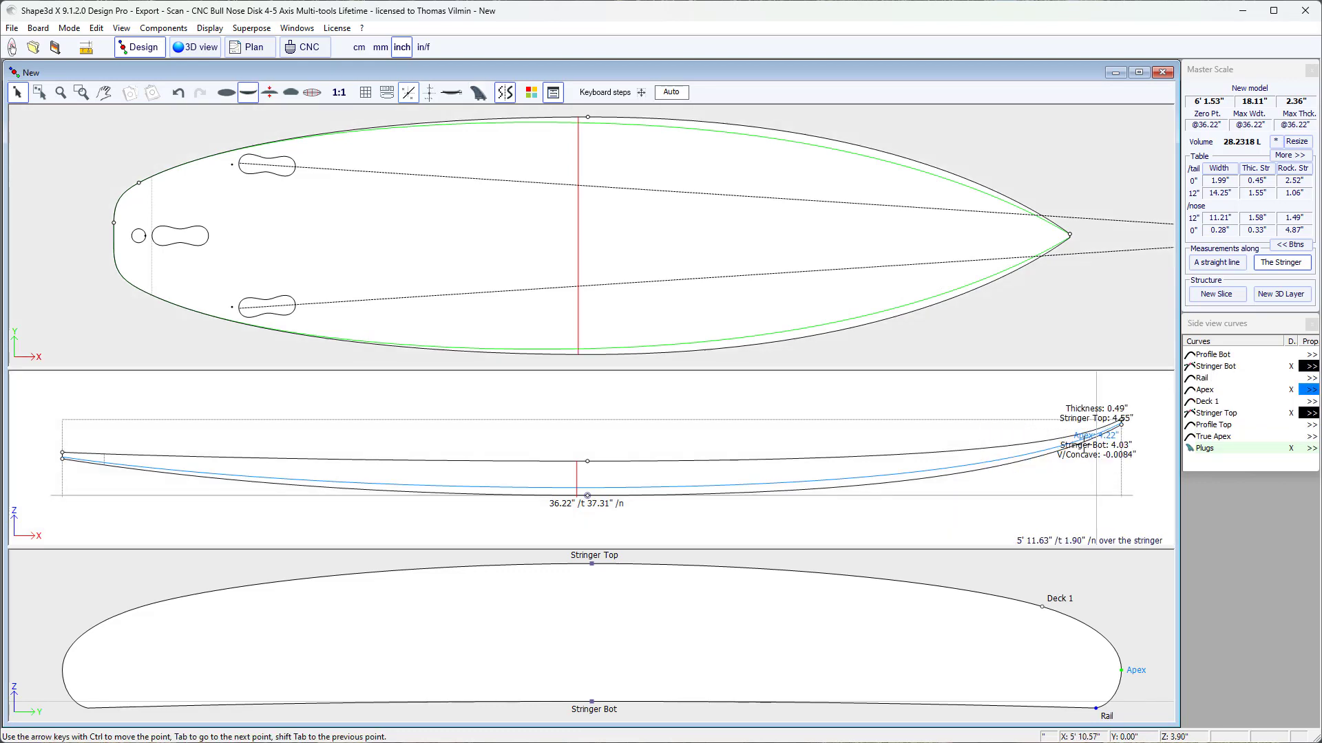
pyautogui.click(1216, 366)
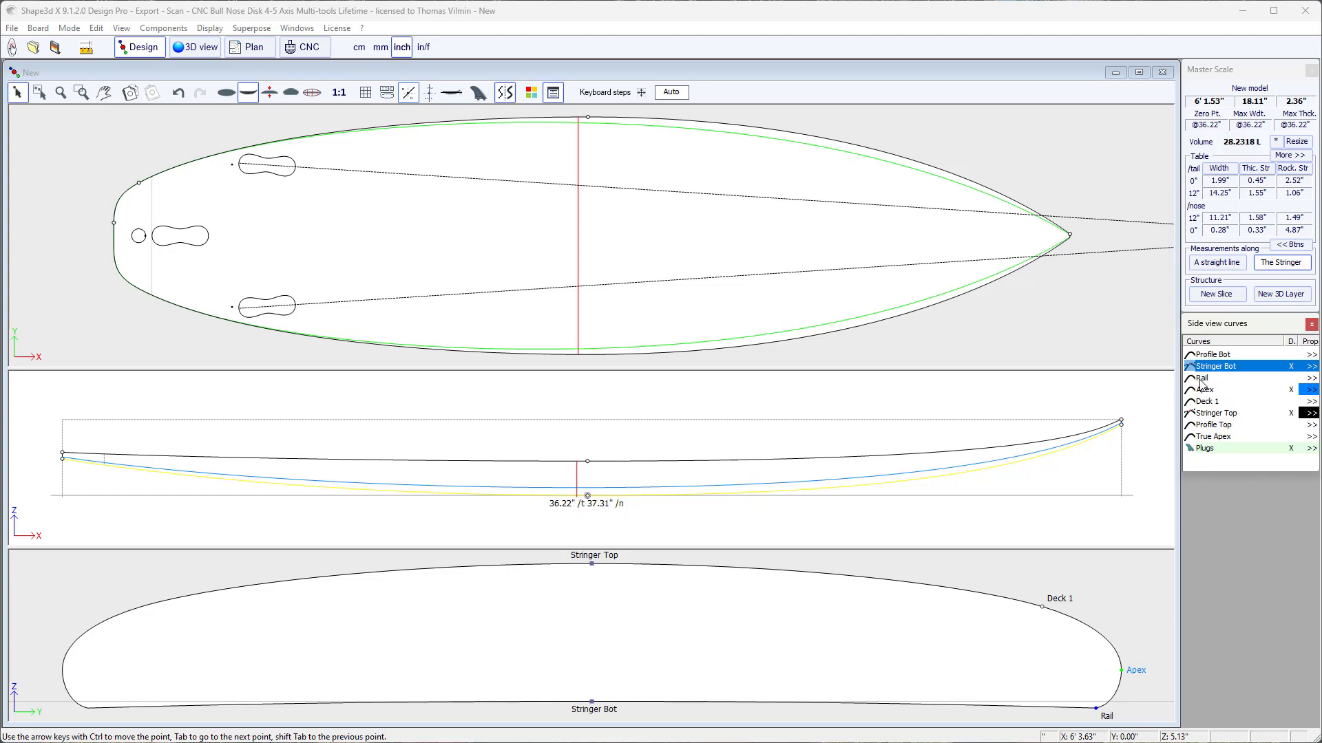
pyautogui.click(1205, 390)
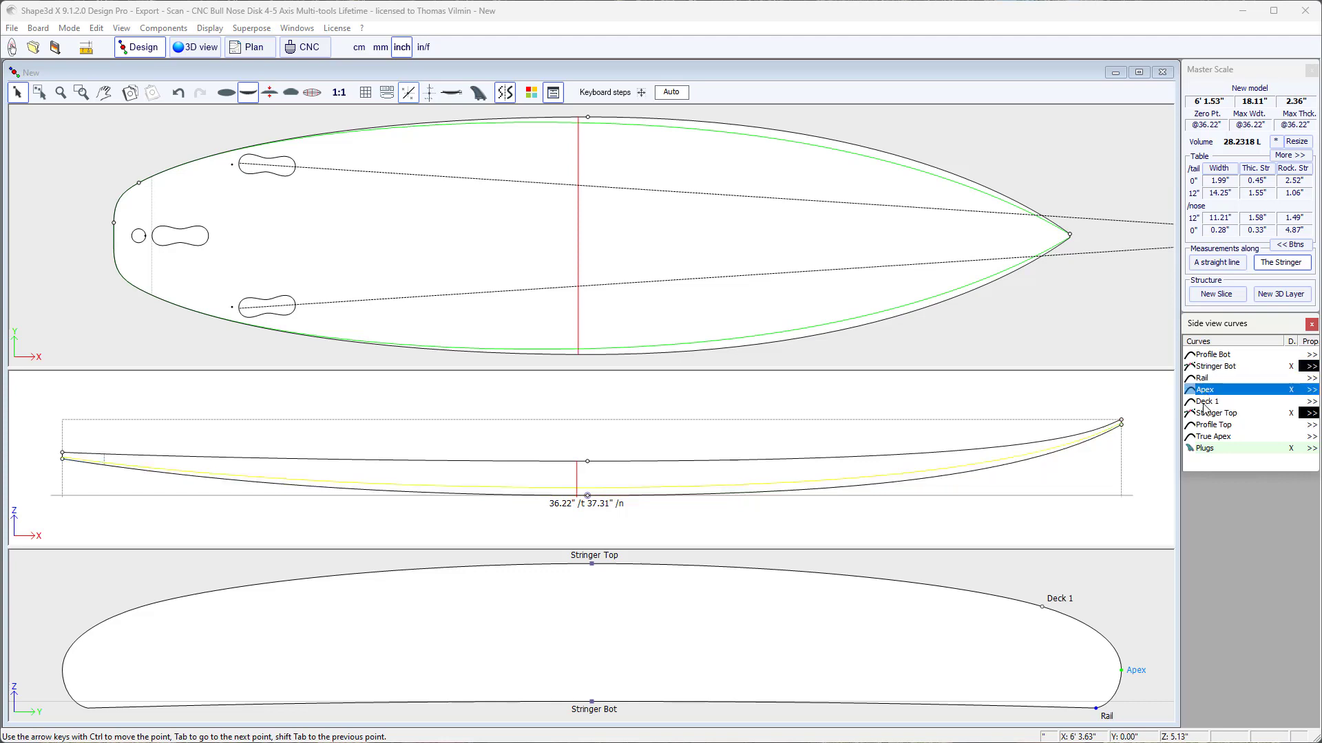
pyautogui.click(1205, 402)
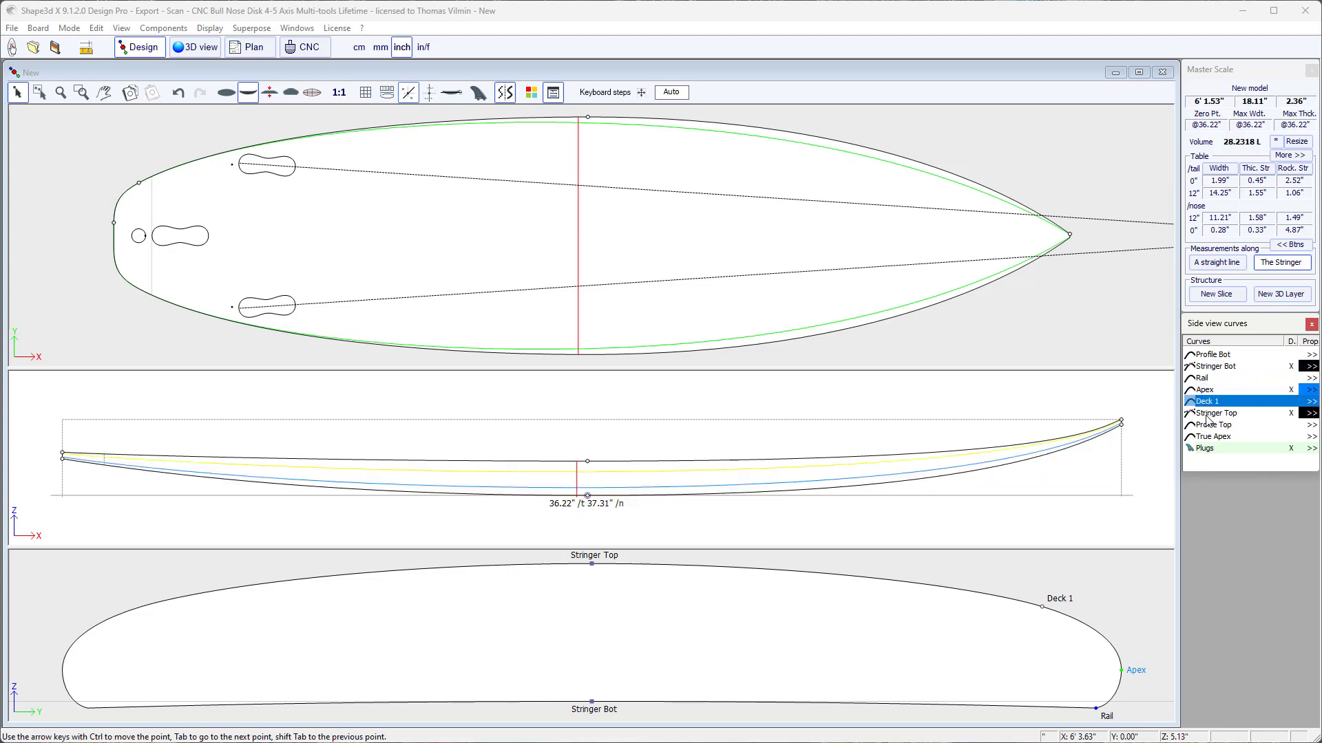
pyautogui.click(1212, 414)
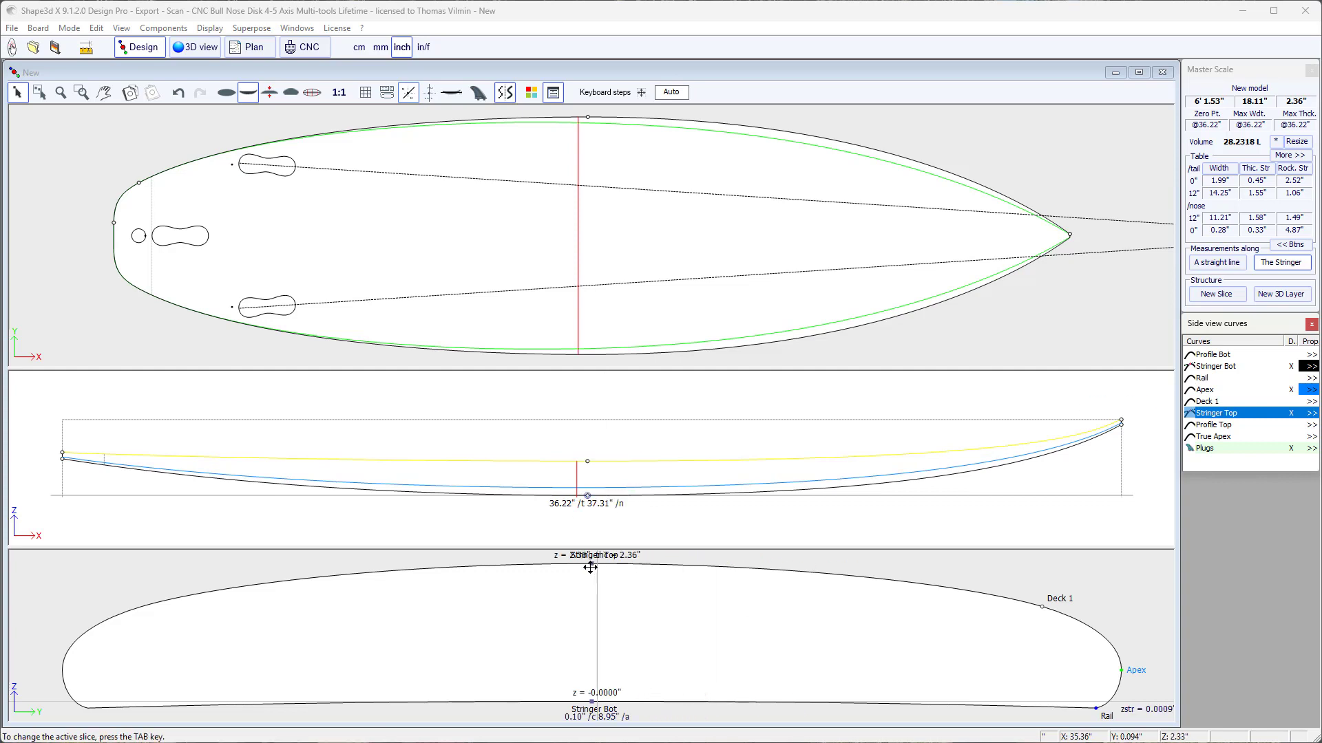
# Display the Outline Dev curve in the top view.
pyautogui.click(866, 651)
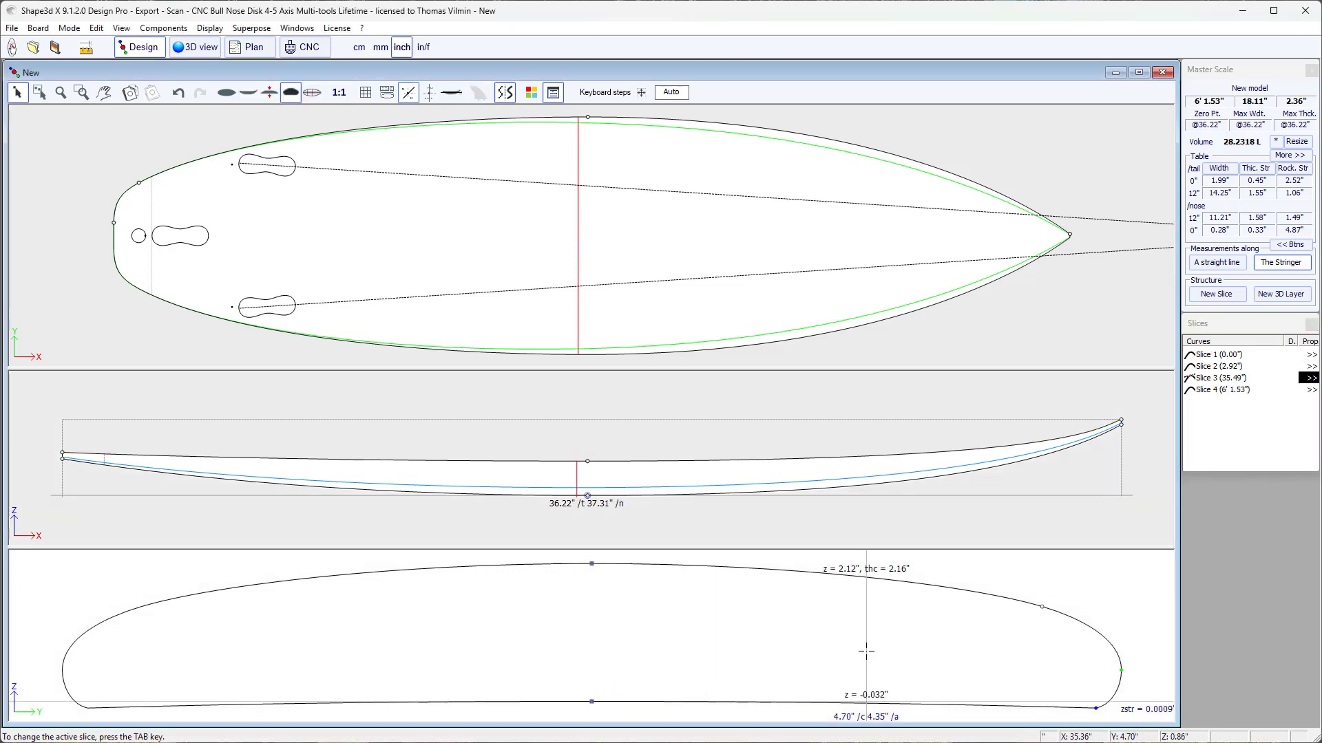
pyautogui.click(1071, 312)
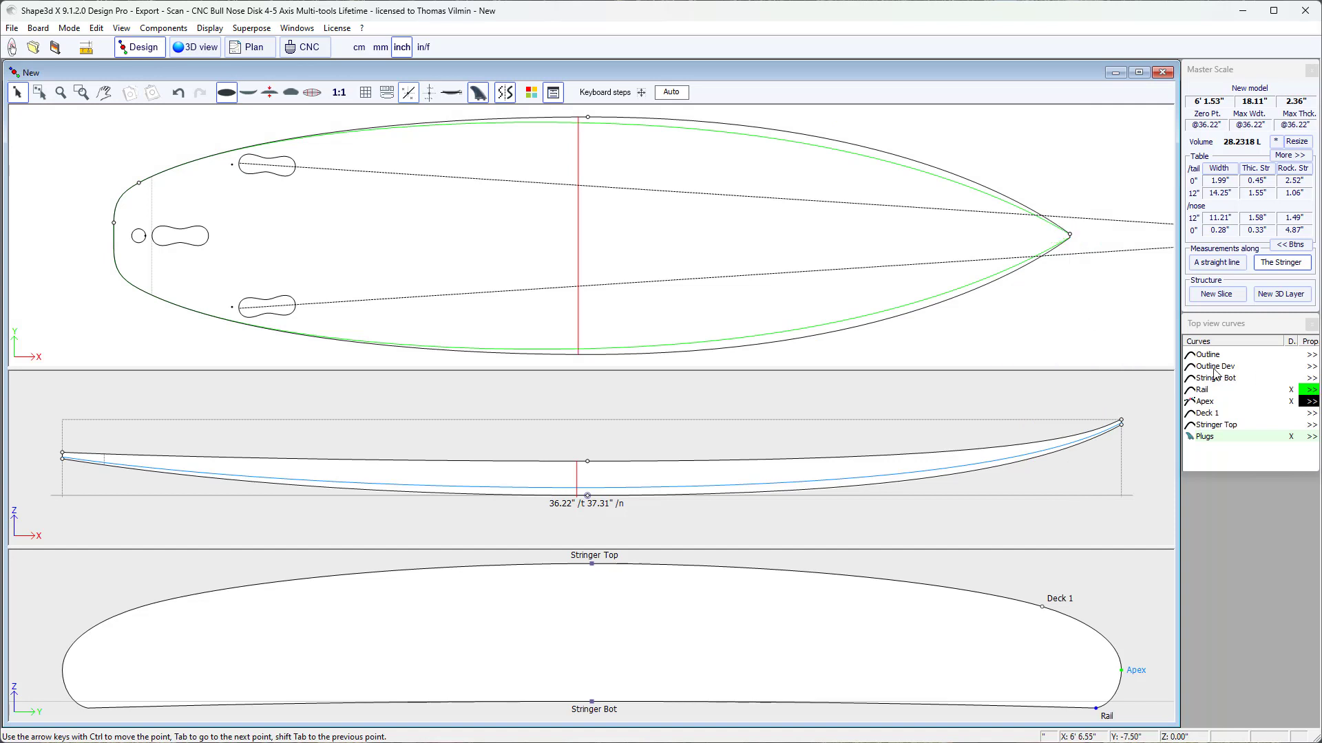
pyautogui.click(1291, 367)
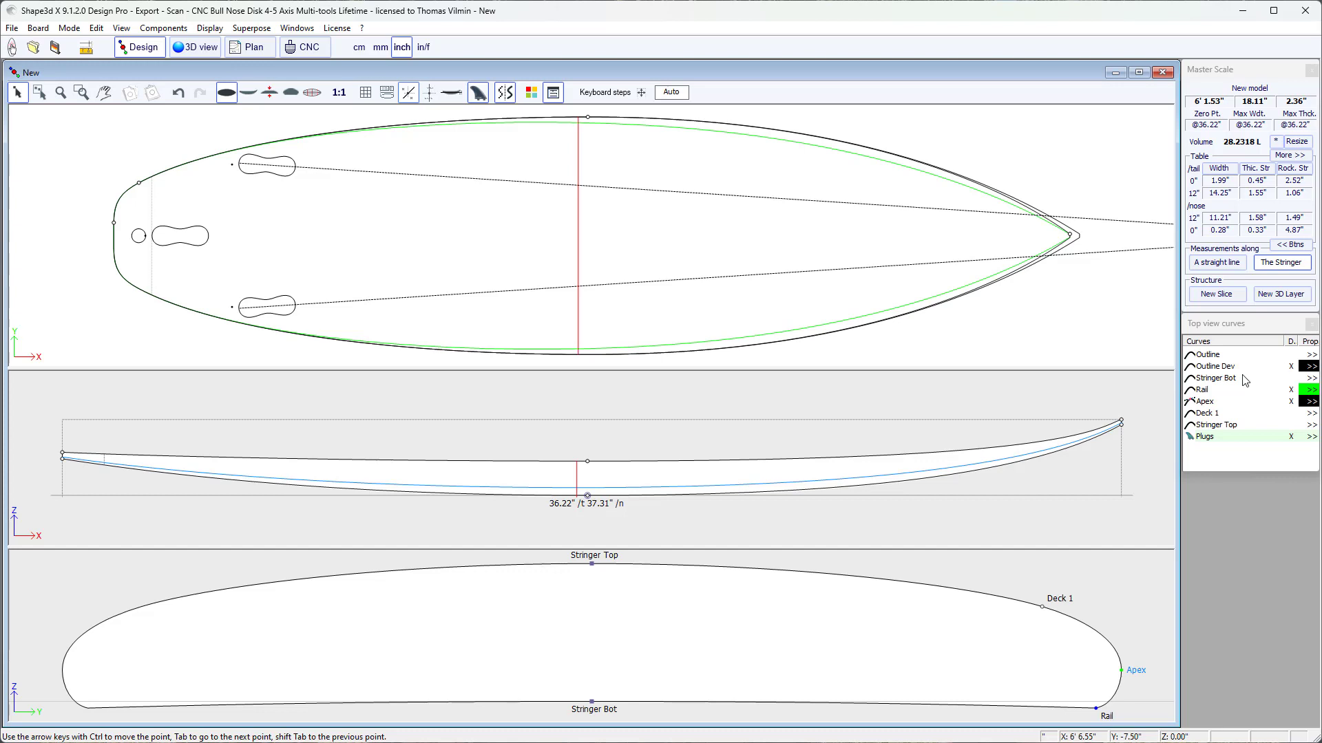
pyautogui.click(1095, 455)
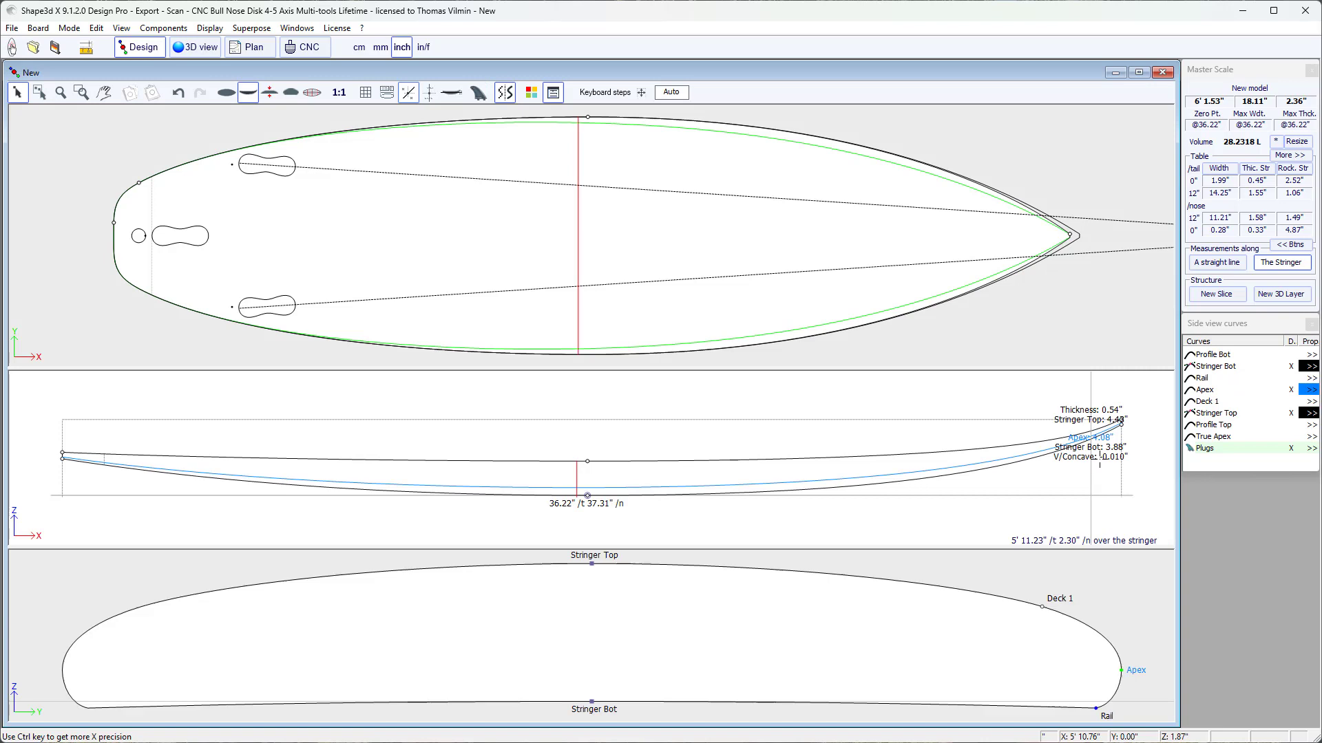
# Try straight-line measurements, revert to measuring along the stringer, and display Profile Bot.
pyautogui.click(1218, 267)
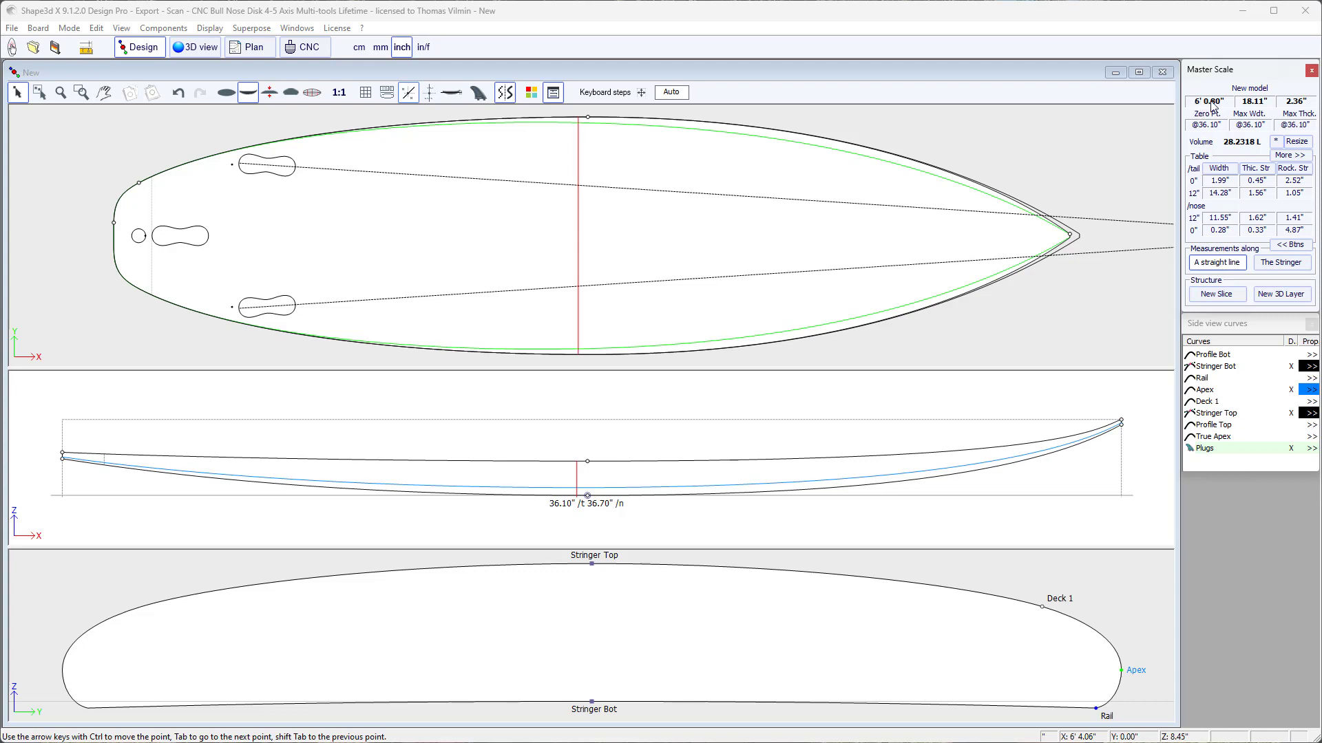
pyautogui.click(1281, 263)
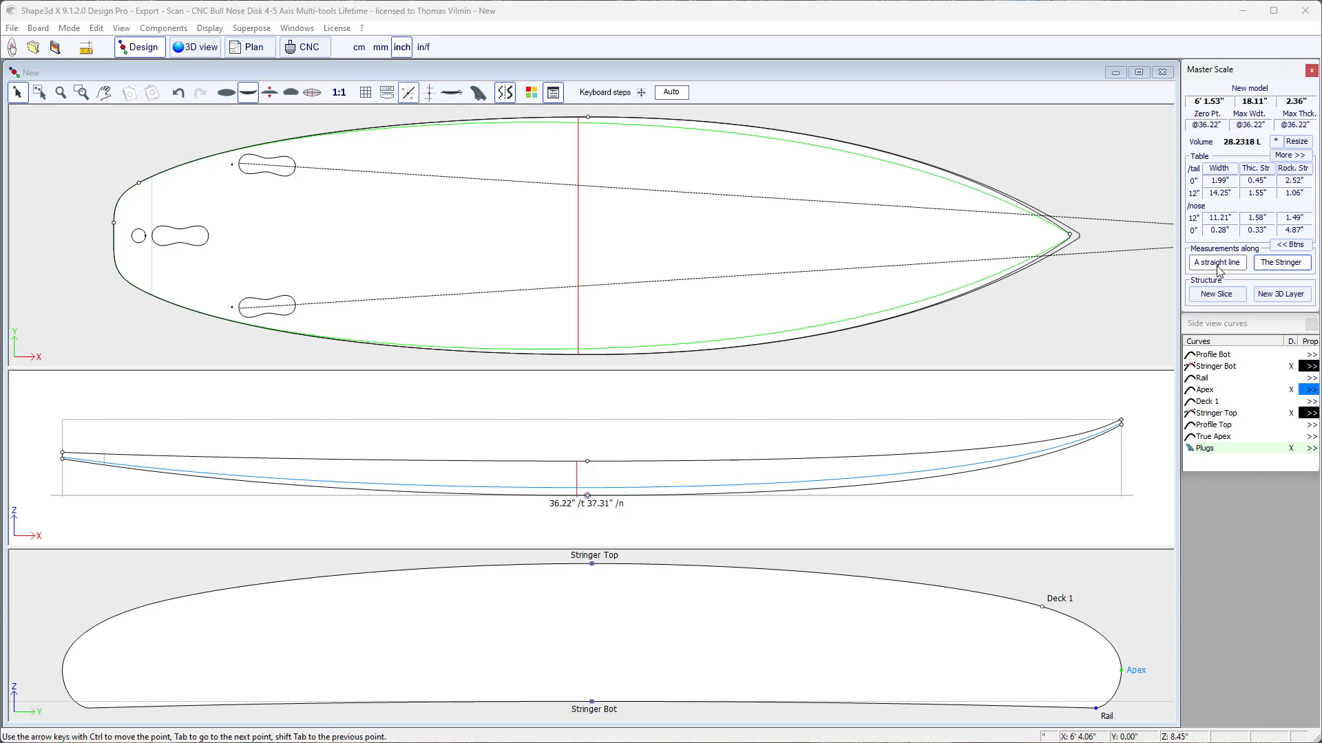
pyautogui.click(1060, 481)
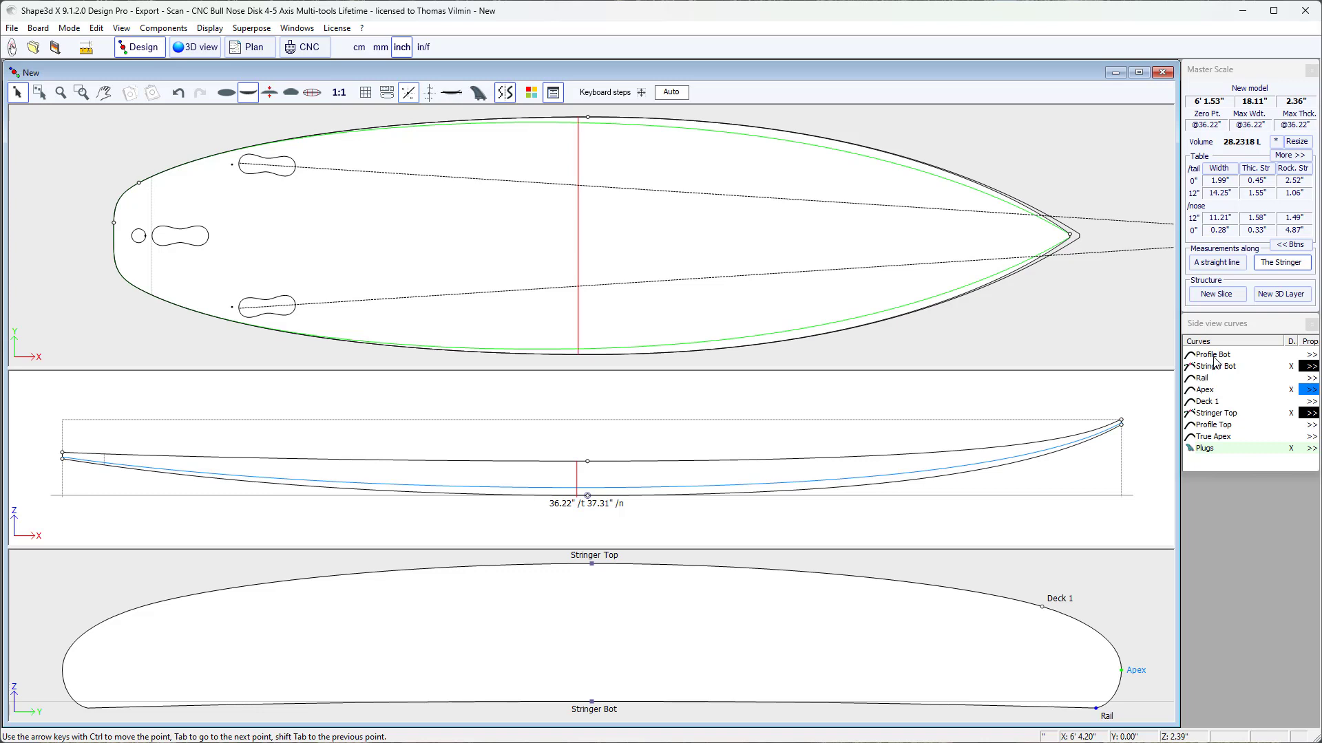
pyautogui.click(1290, 355)
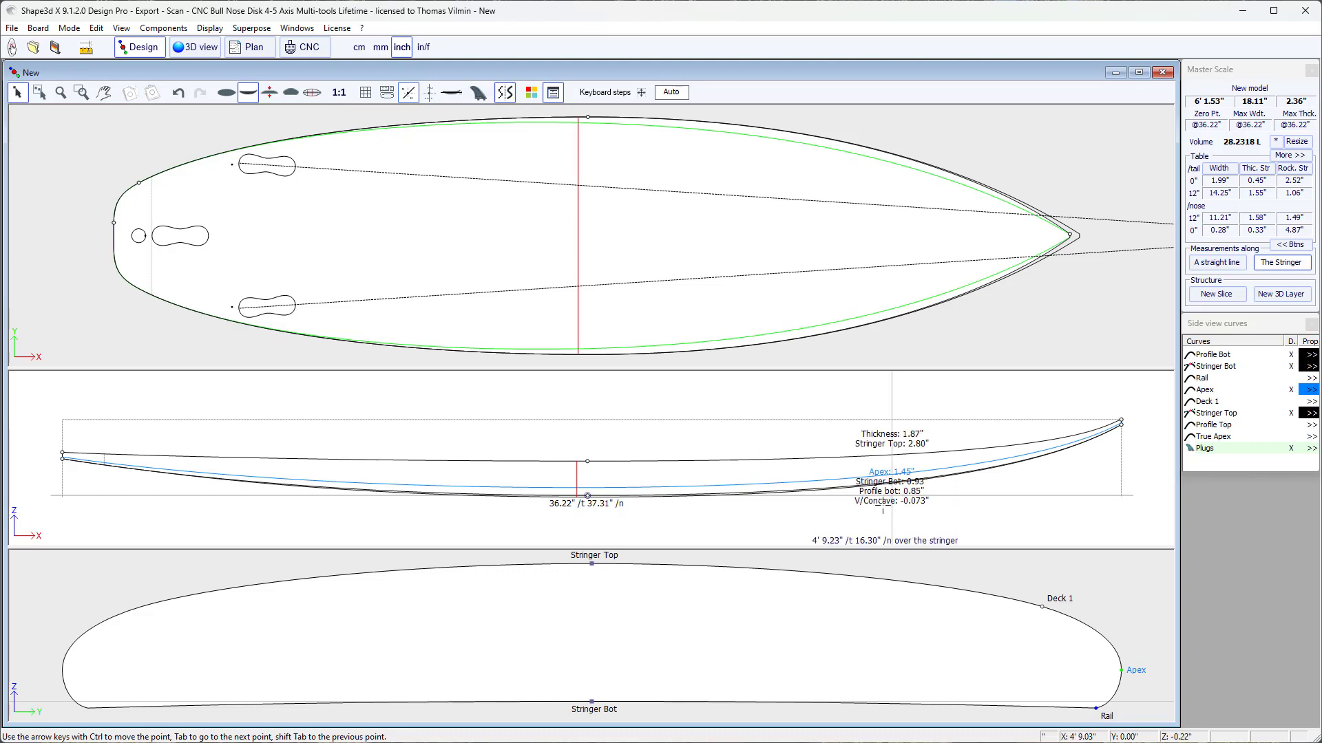
# Set the Profile Bot curve's display colour to red.
pyautogui.click(1310, 356)
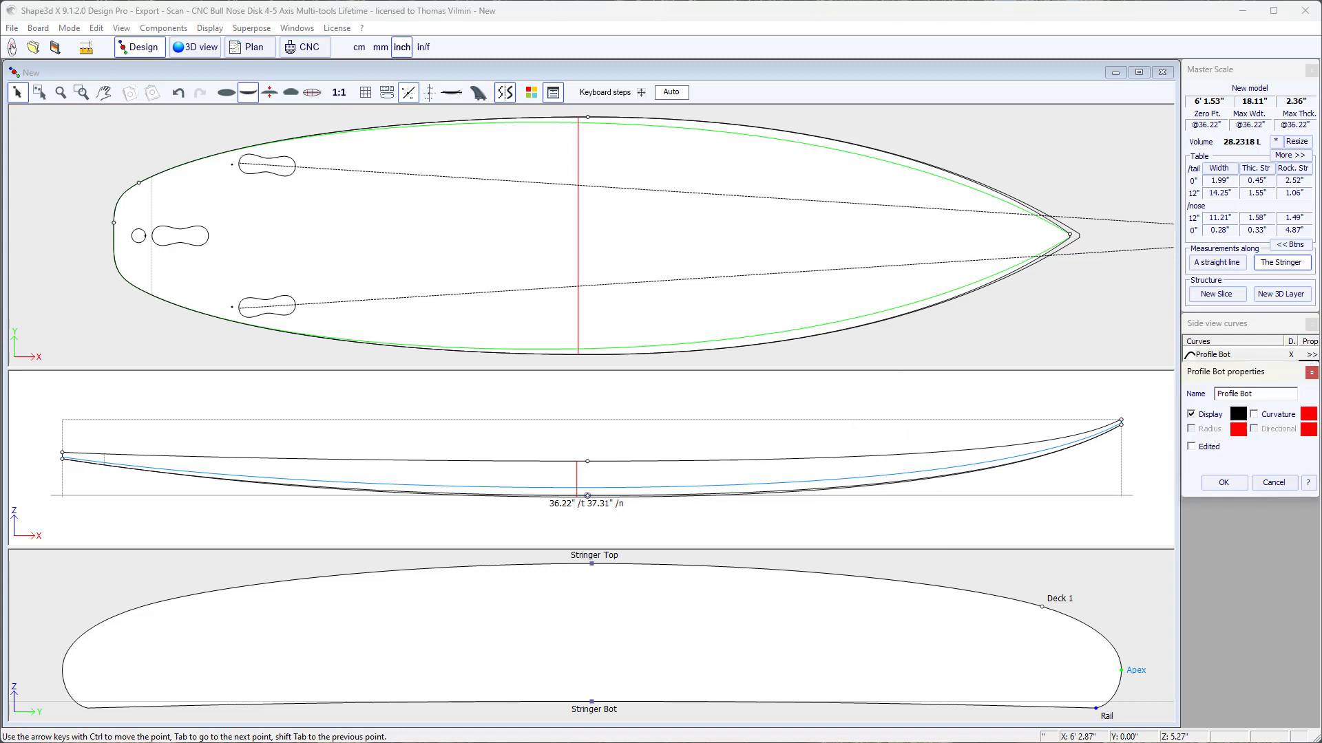
pyautogui.click(1238, 415)
pyautogui.click(1176, 375)
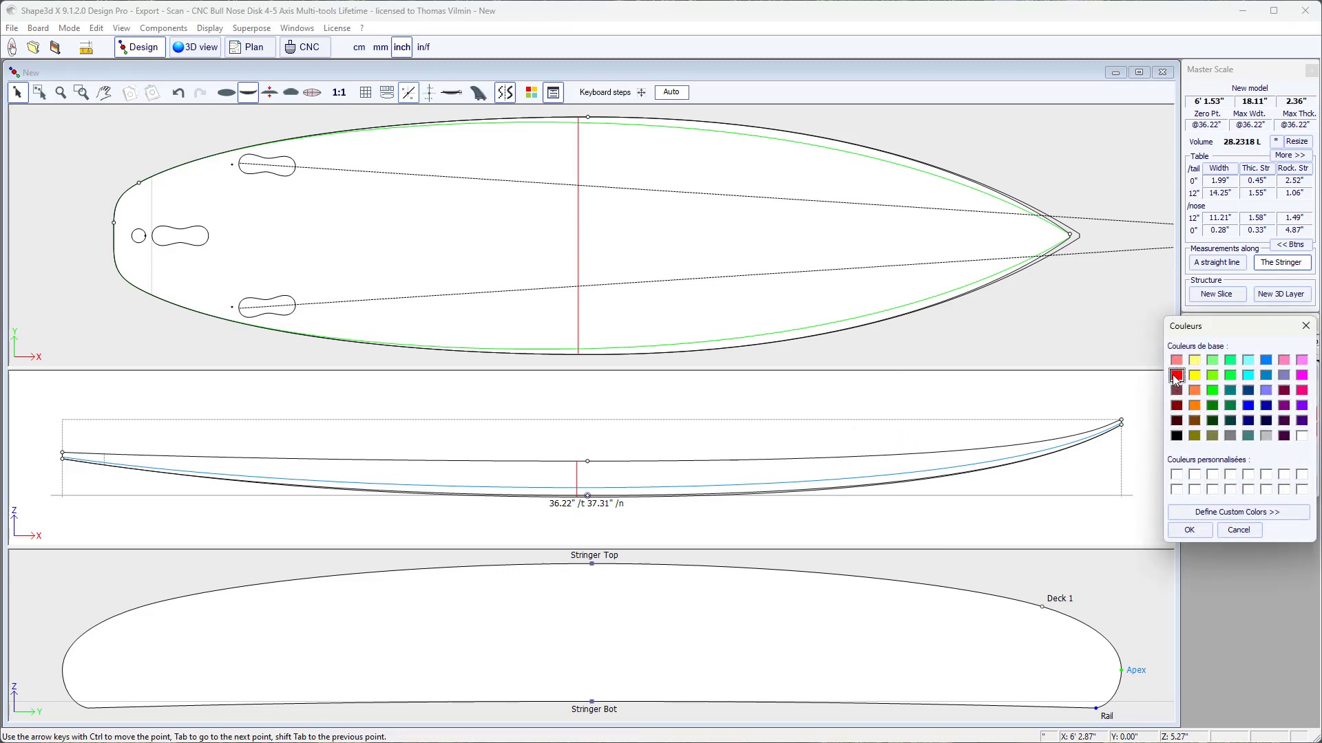
pyautogui.click(1189, 530)
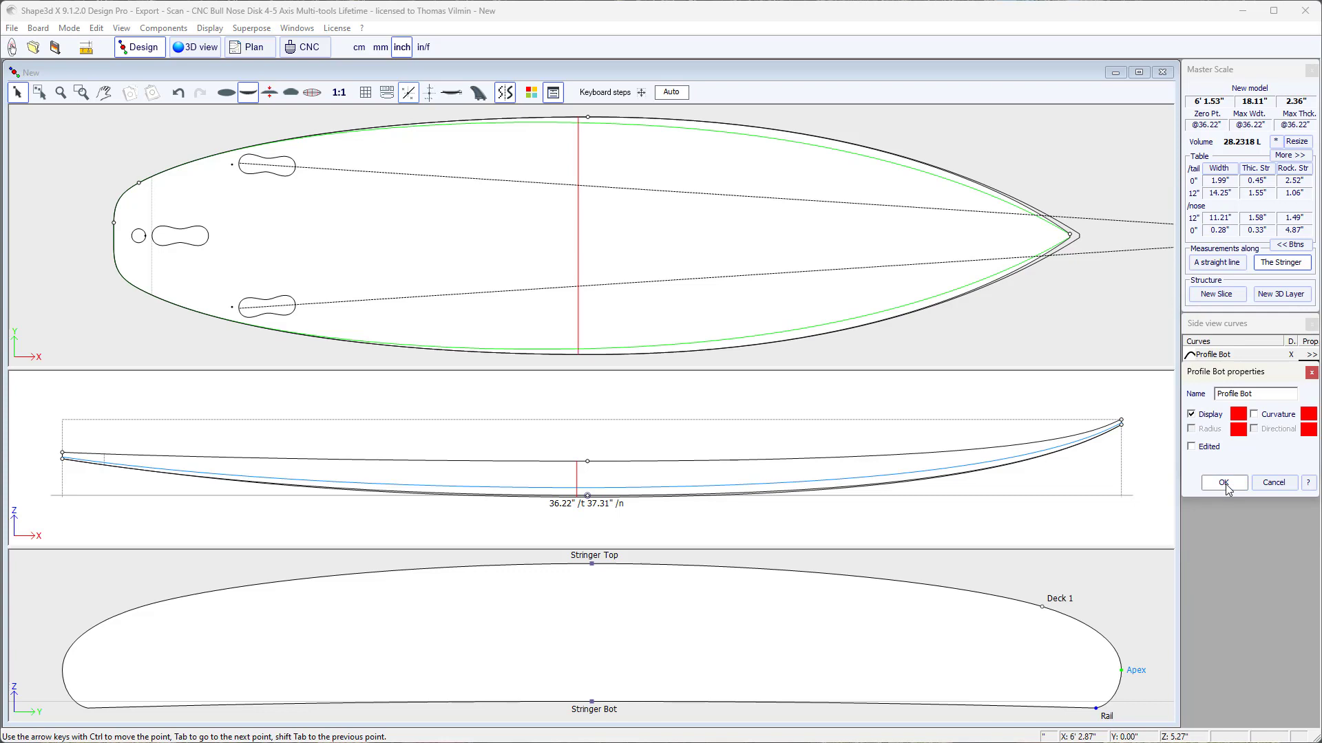
pyautogui.click(1223, 482)
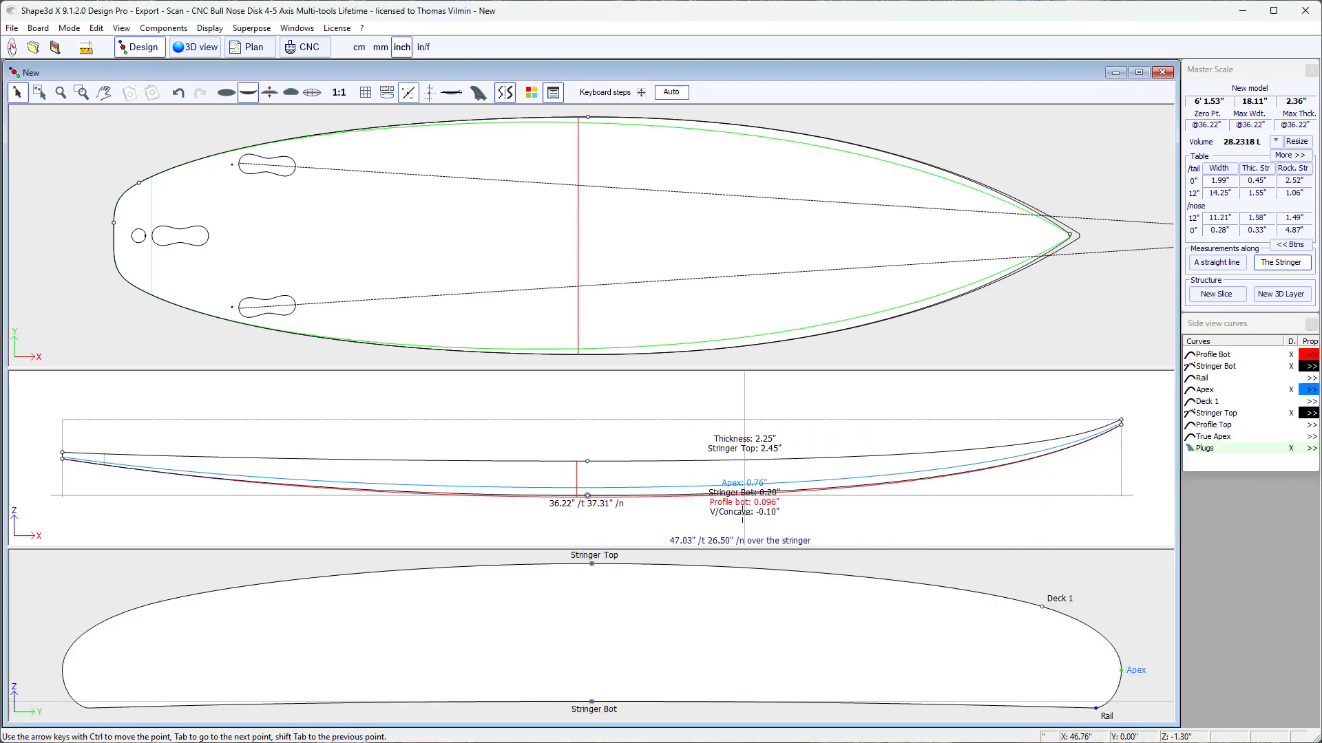
pyautogui.scroll(3, 729, 496)
# Pan and zoom the side profile view and make it the working view.
pyautogui.moveTo(730, 495); pyautogui.dragTo(679, 492, button='middle')
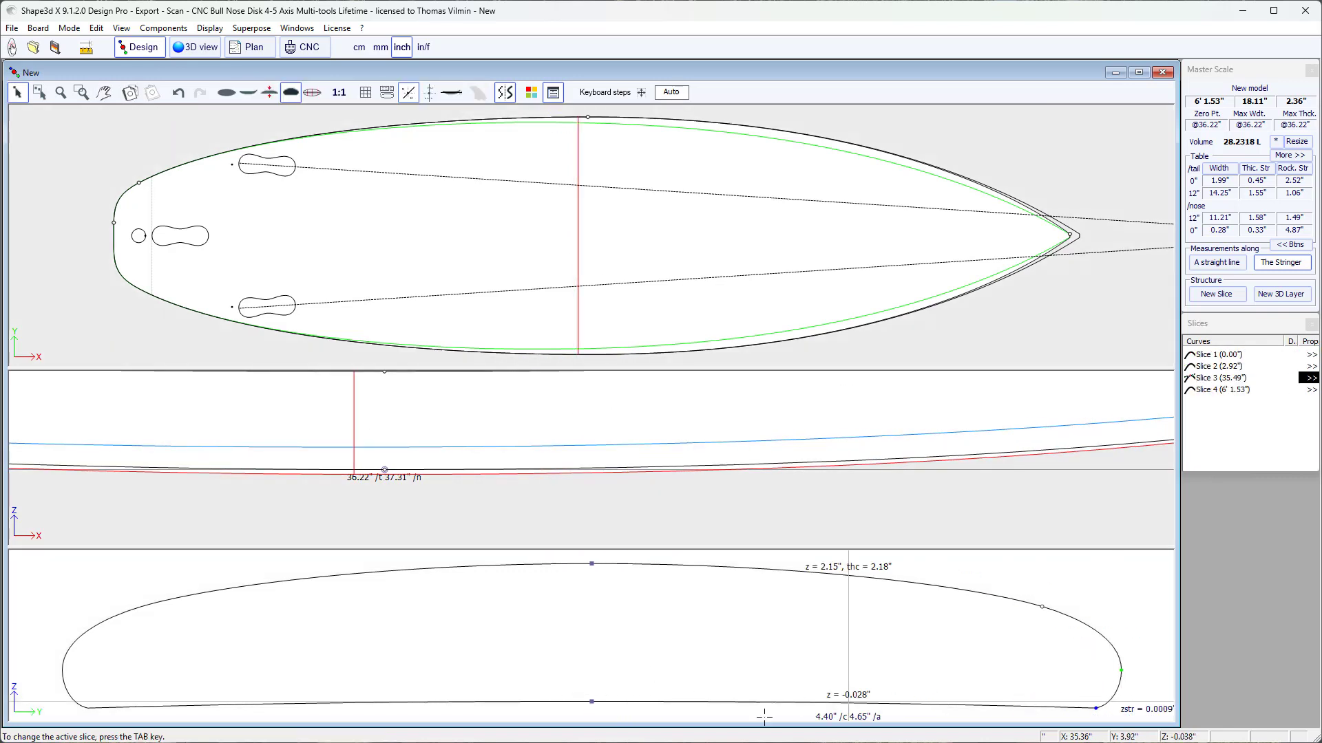
pyautogui.scroll(-2, 1025, 512)
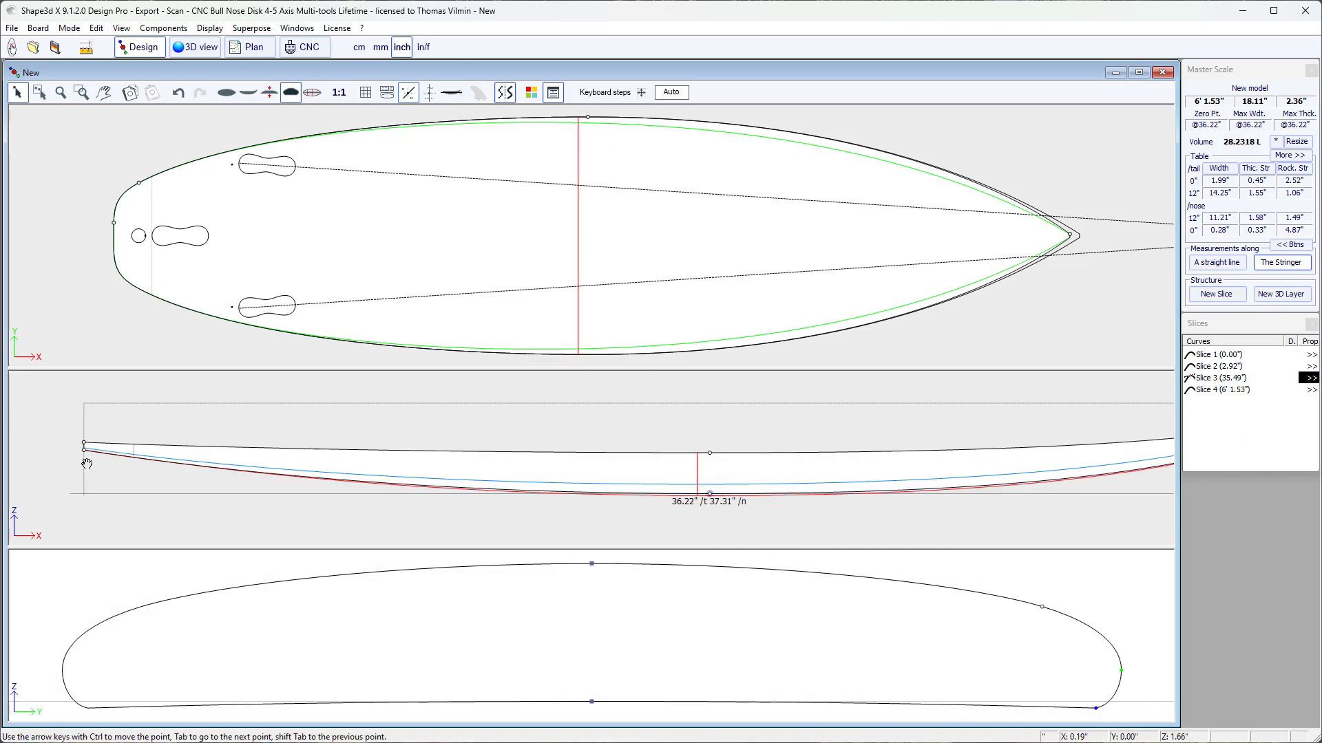
pyautogui.scroll(2, 88, 465)
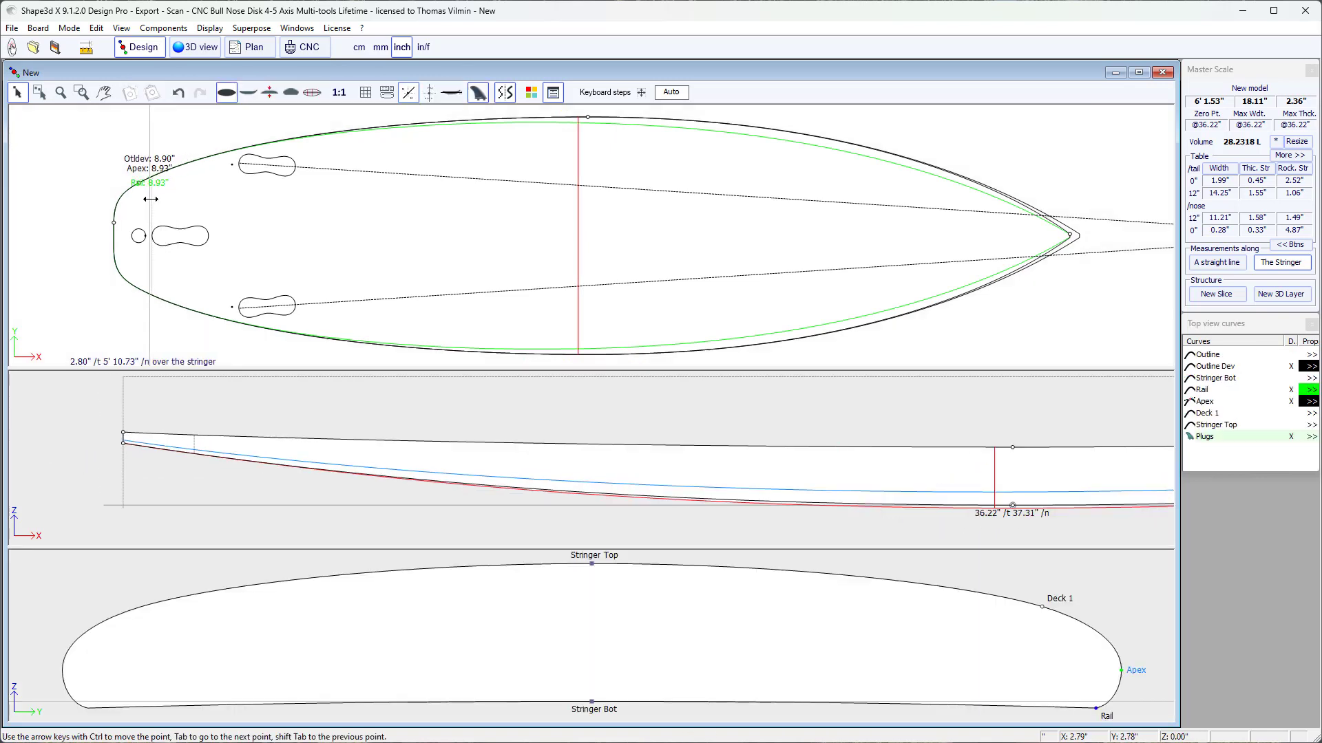
pyautogui.click(151, 199)
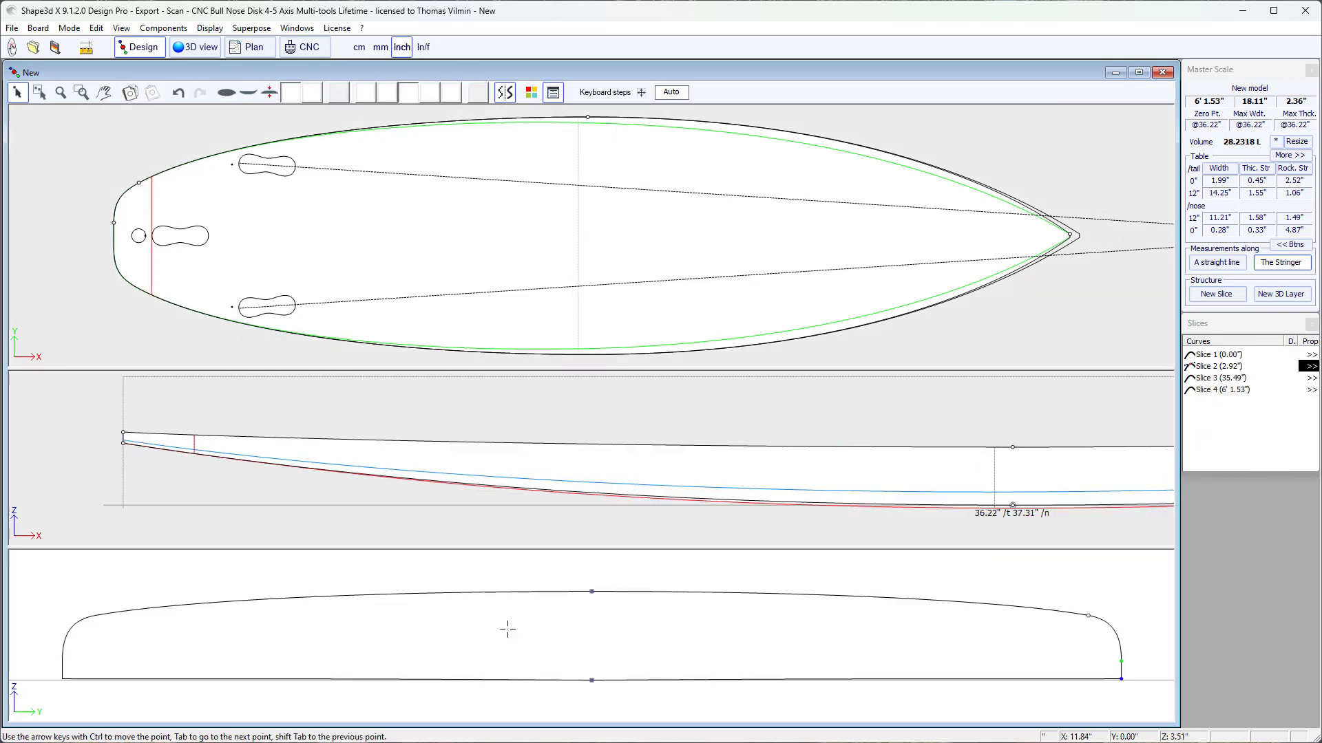
pyautogui.scroll(3, 199, 456)
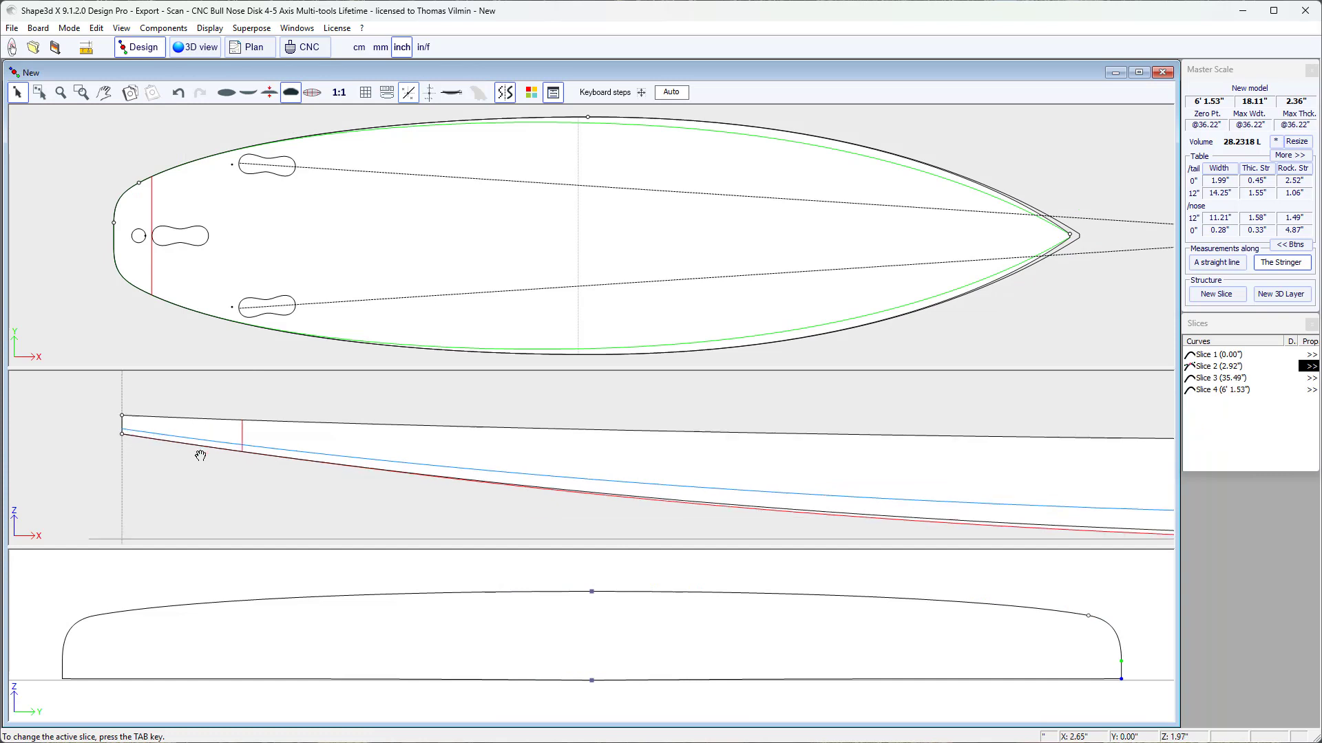
pyautogui.scroll(-5, 233, 472)
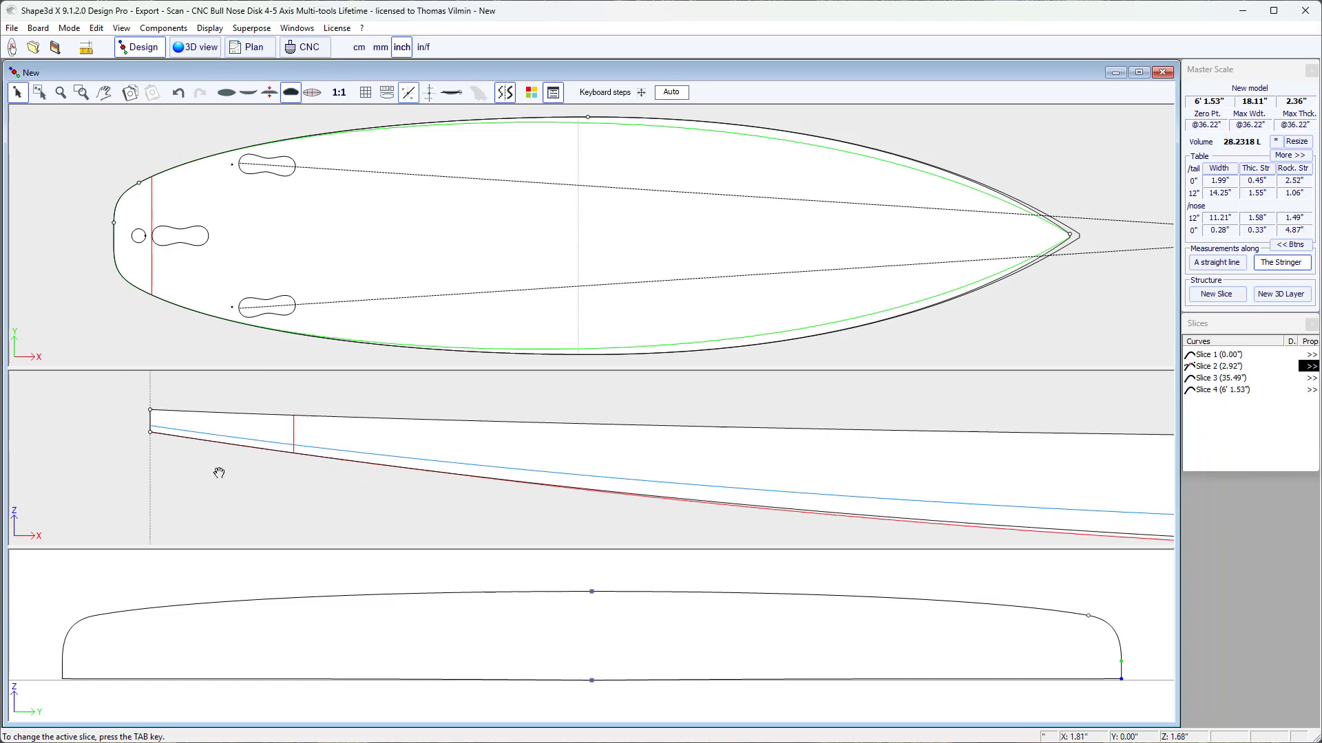
pyautogui.click(52, 453)
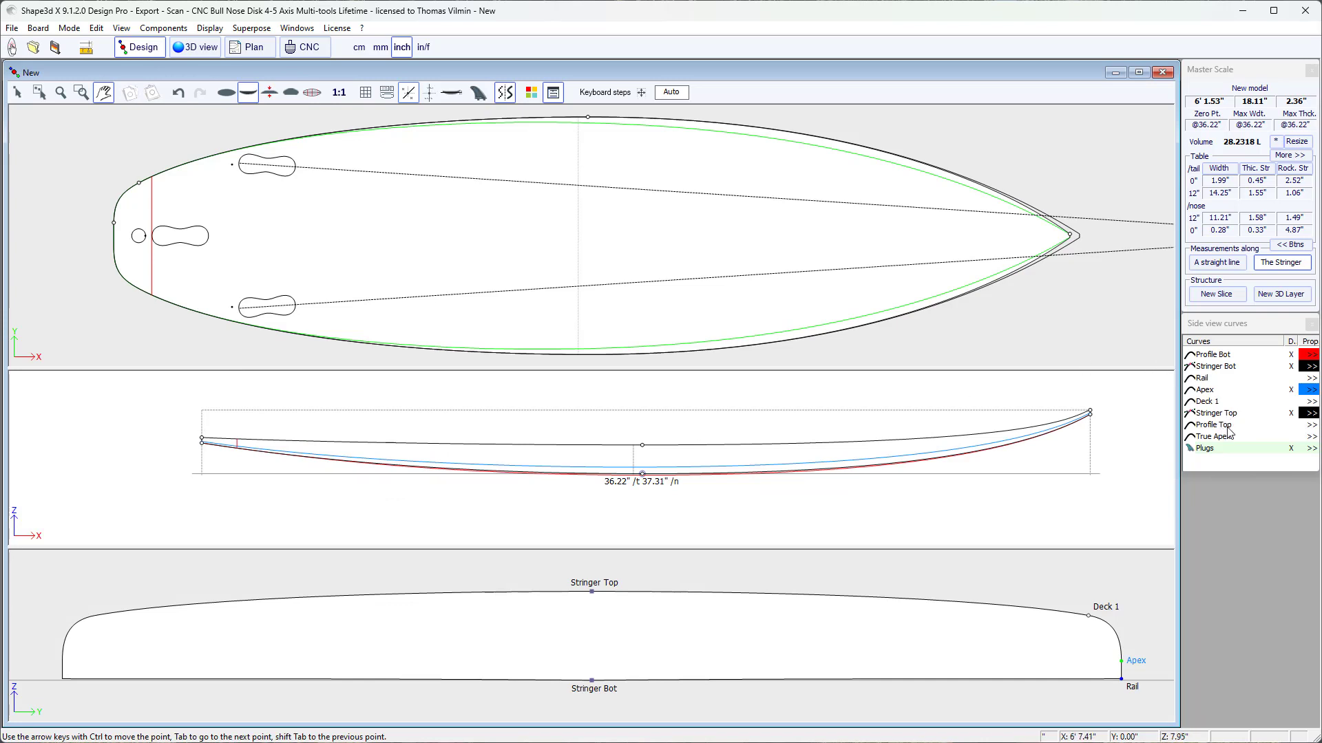
# Hide Profile Top from the side profile, keeping Profile Bot, Stringer and Apex curves visible.
pyautogui.click(1292, 426)
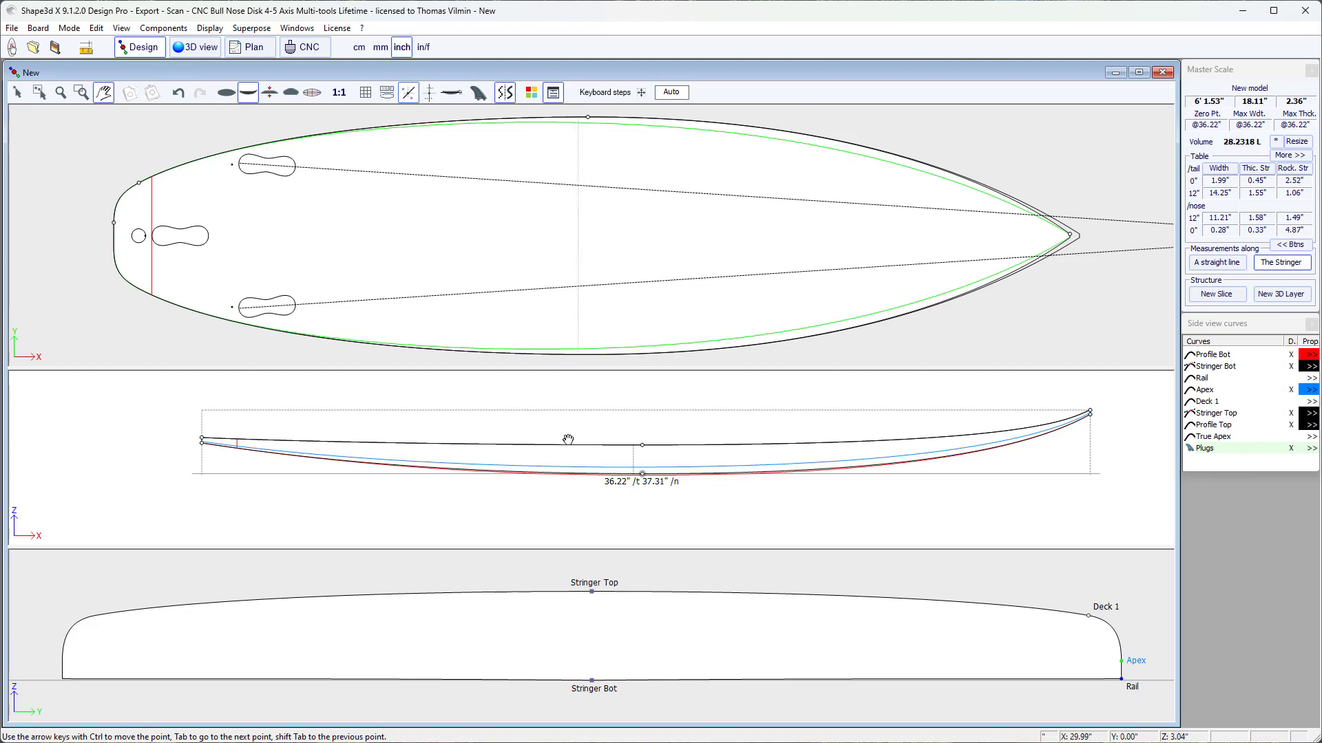
pyautogui.click(576, 221)
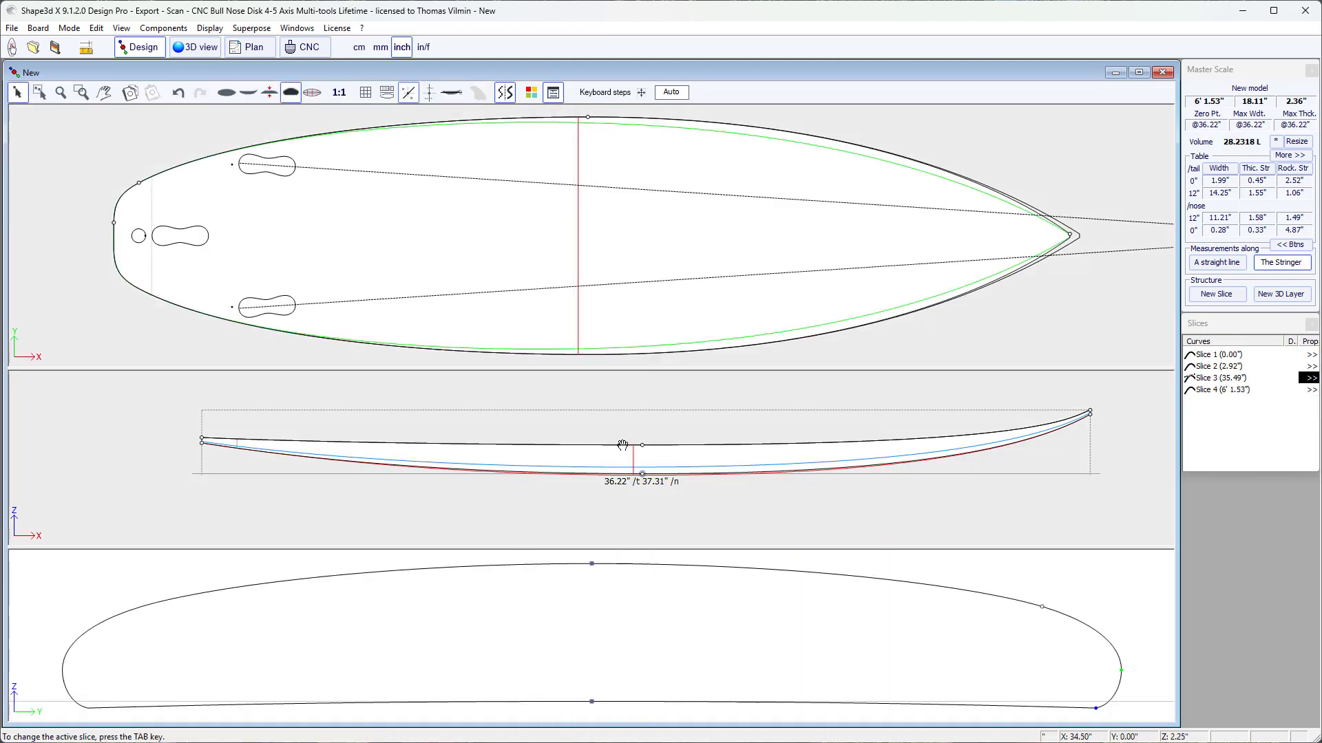
pyautogui.scroll(2, 644, 434)
pyautogui.scroll(-1, 724, 437)
pyautogui.click(738, 426)
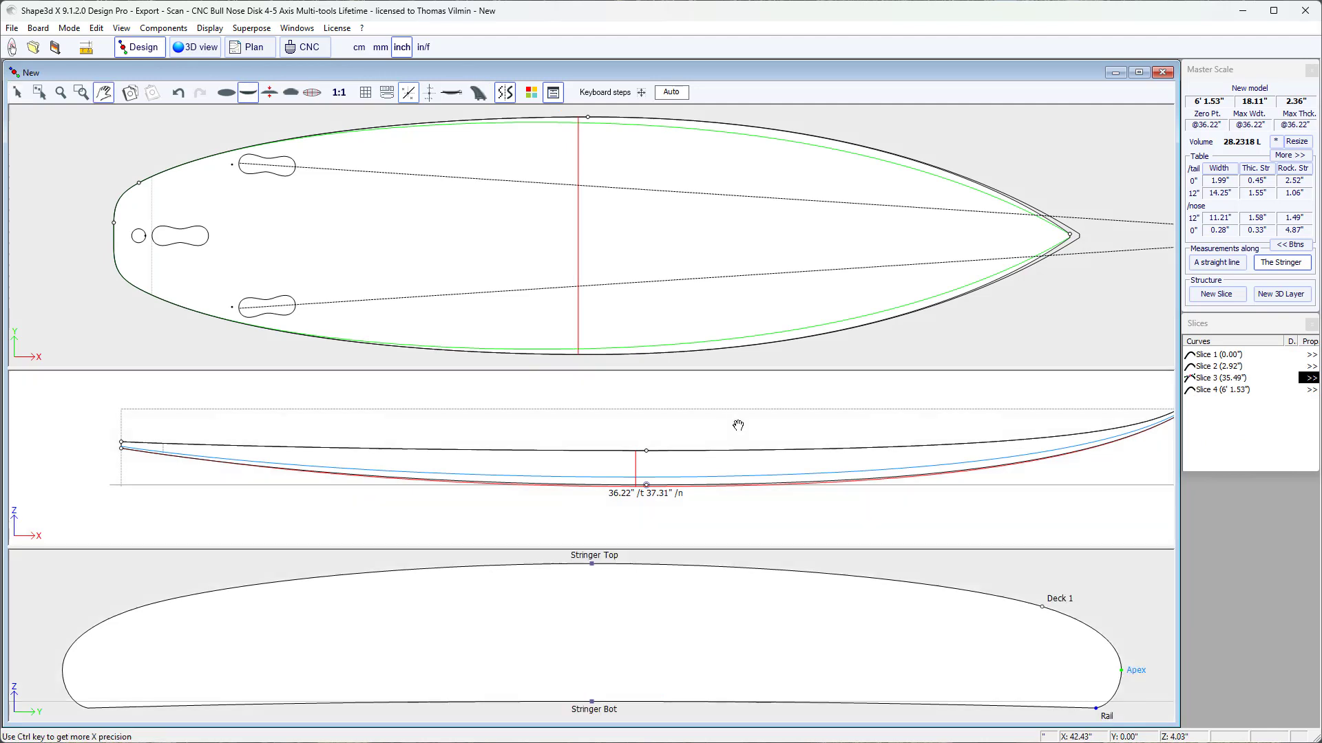
pyautogui.click(1156, 303)
pyautogui.click(1166, 446)
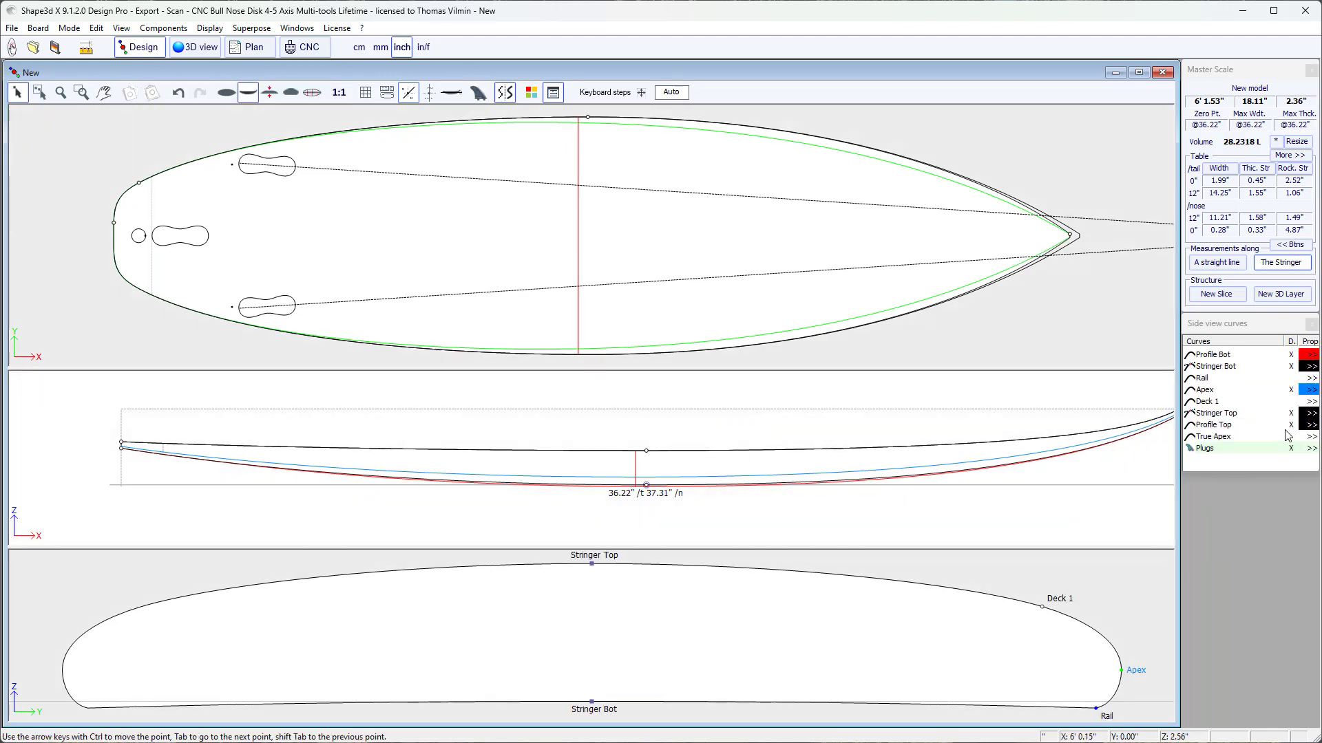
pyautogui.click(1291, 425)
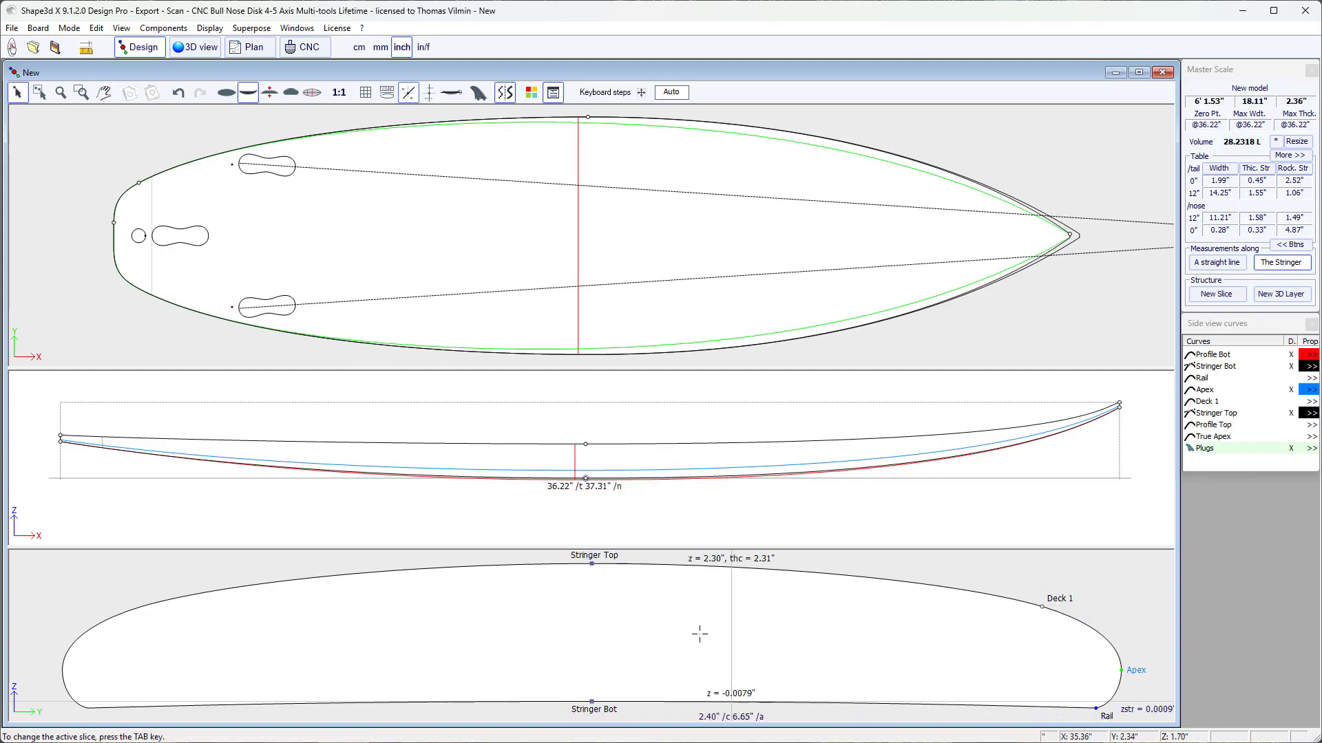
pyautogui.click(571, 617)
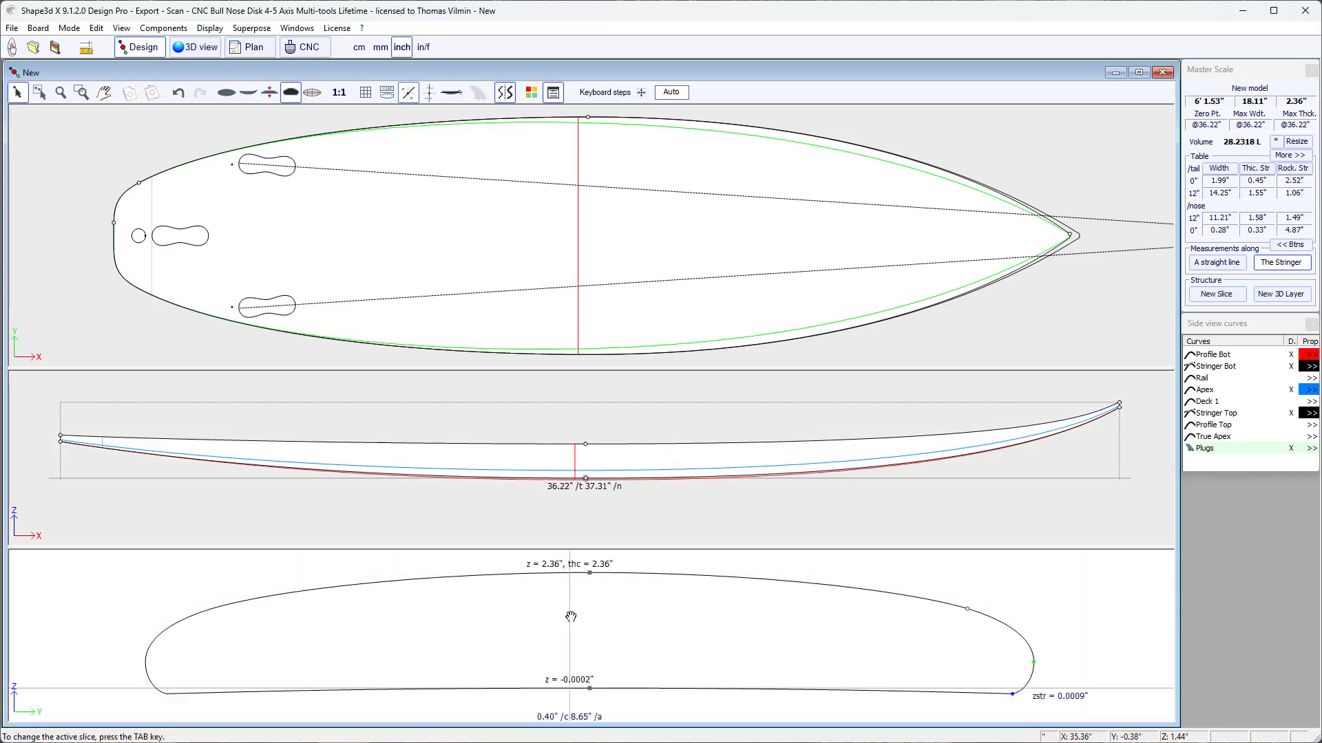
# Show the 3D slice lines tilted obliquely, then preview side and top modes in the bottom view.
pyautogui.click(313, 96)
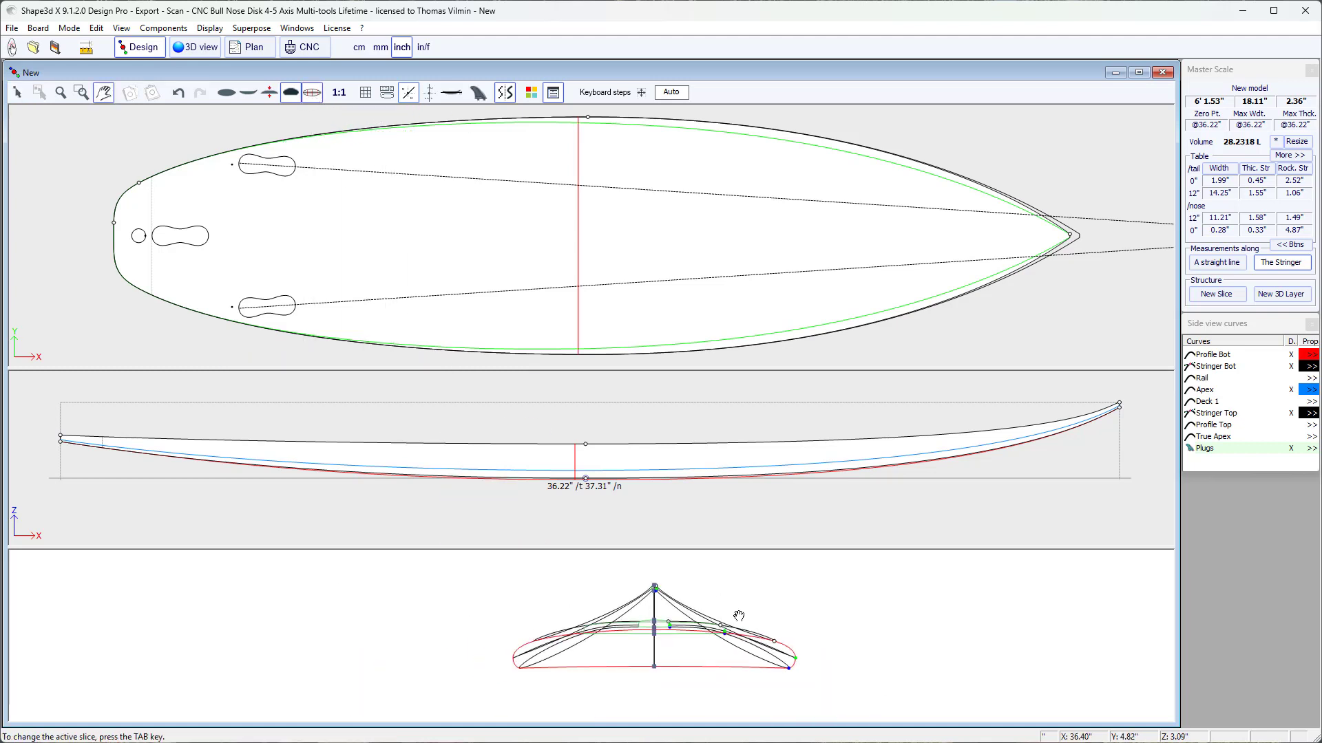
pyautogui.press('Escape')
pyautogui.moveTo(707, 634)
pyautogui.mouseDown()
pyautogui.moveTo(666, 634)
pyautogui.moveTo(713, 635)
pyautogui.moveTo(692, 619)
pyautogui.mouseUp()
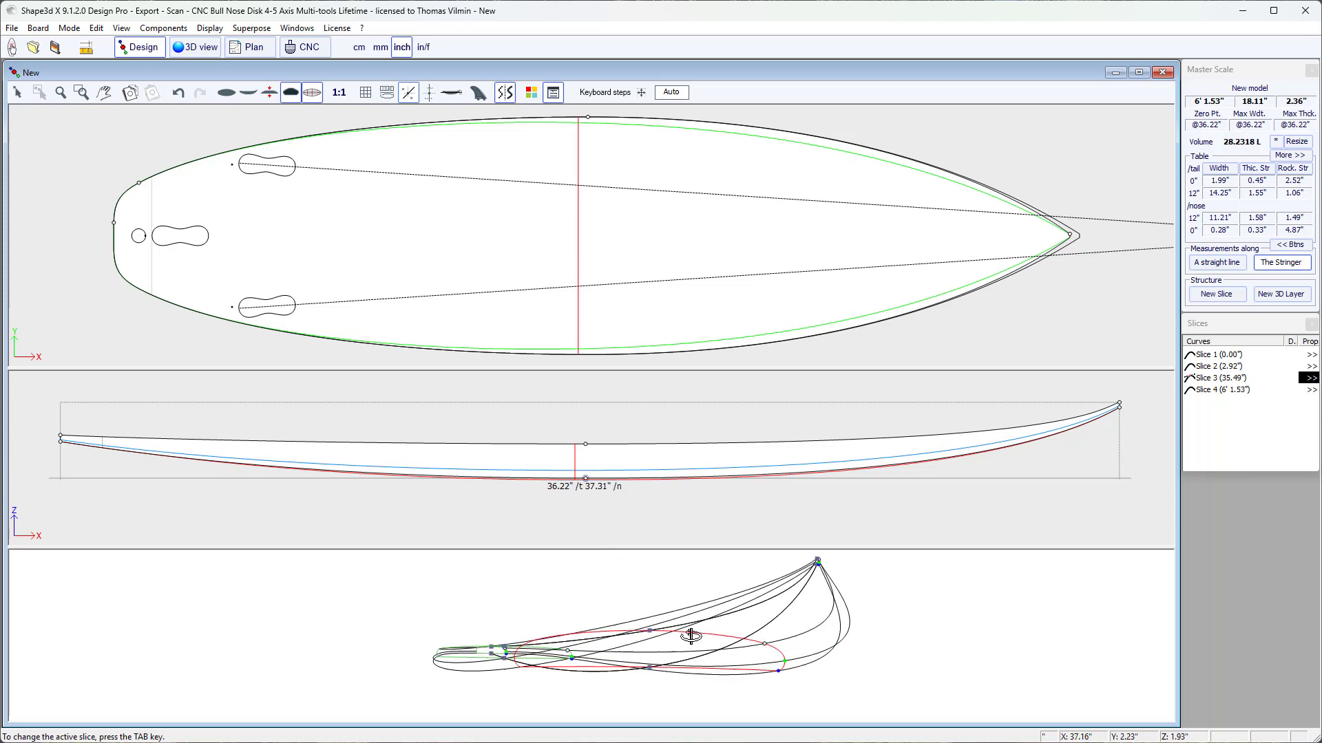
pyautogui.click(248, 92)
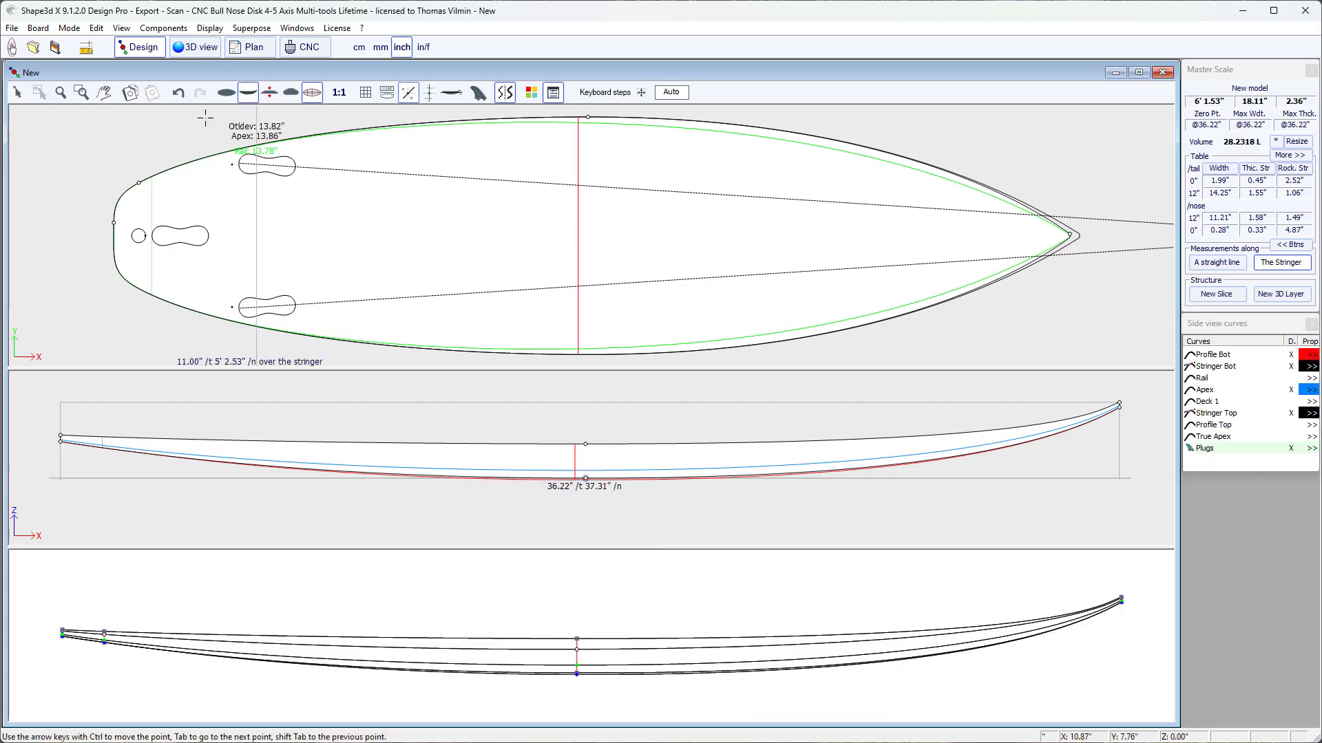
pyautogui.click(227, 92)
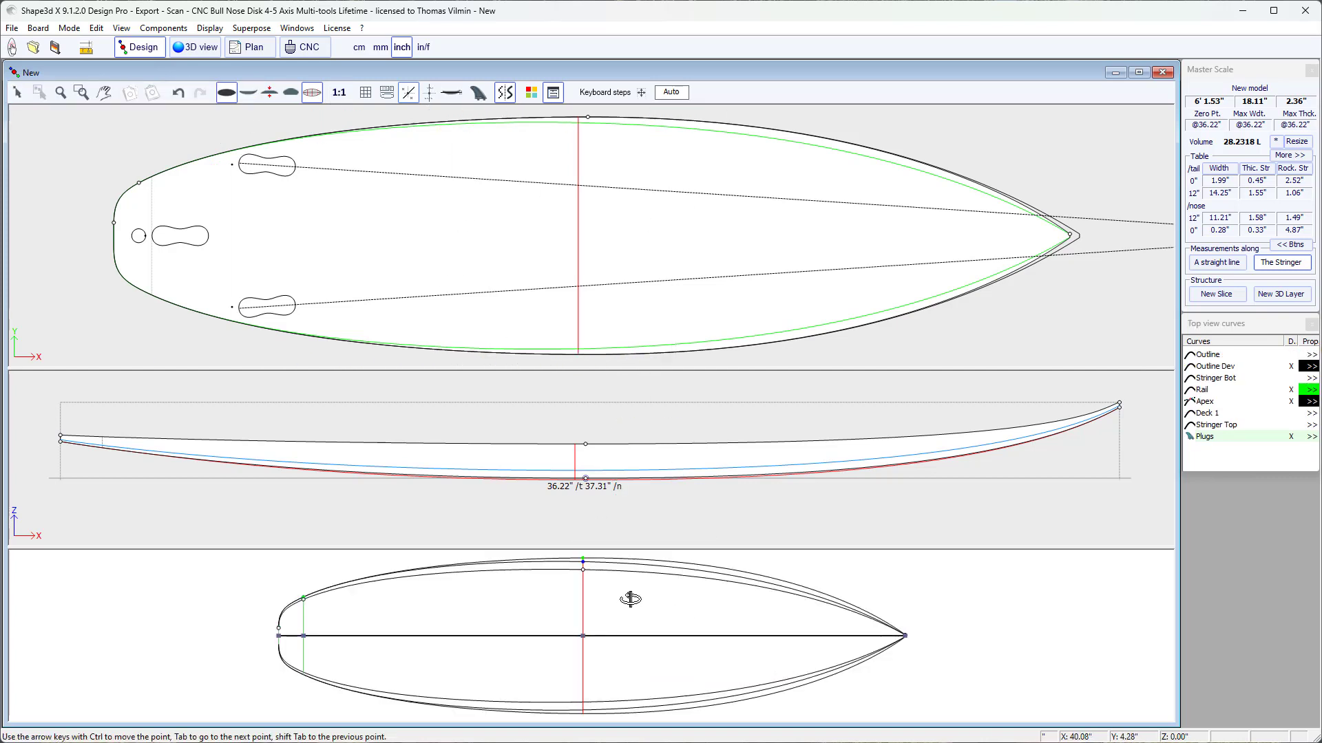
# Return the bottom view to the slice cross-section and hide Outline Dev from the top view.
pyautogui.press('Escape')
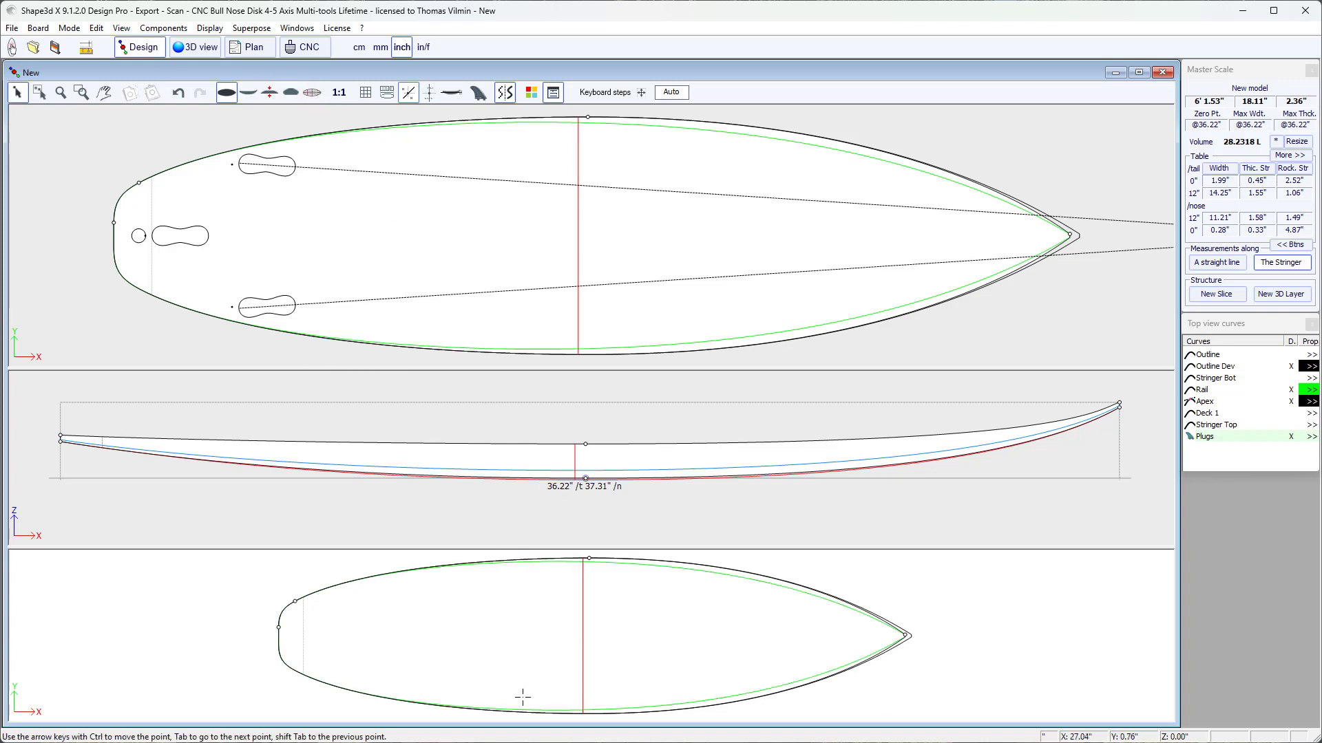
pyautogui.click(291, 93)
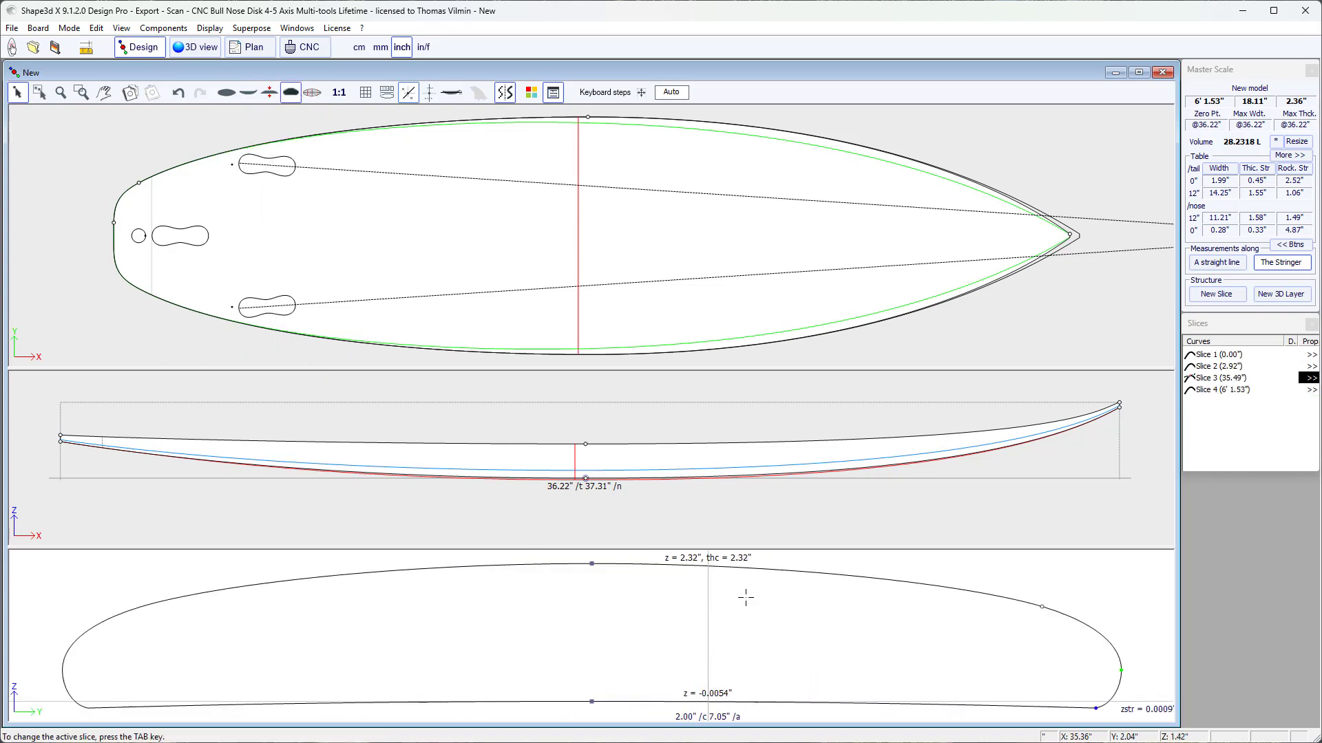
pyautogui.click(881, 225)
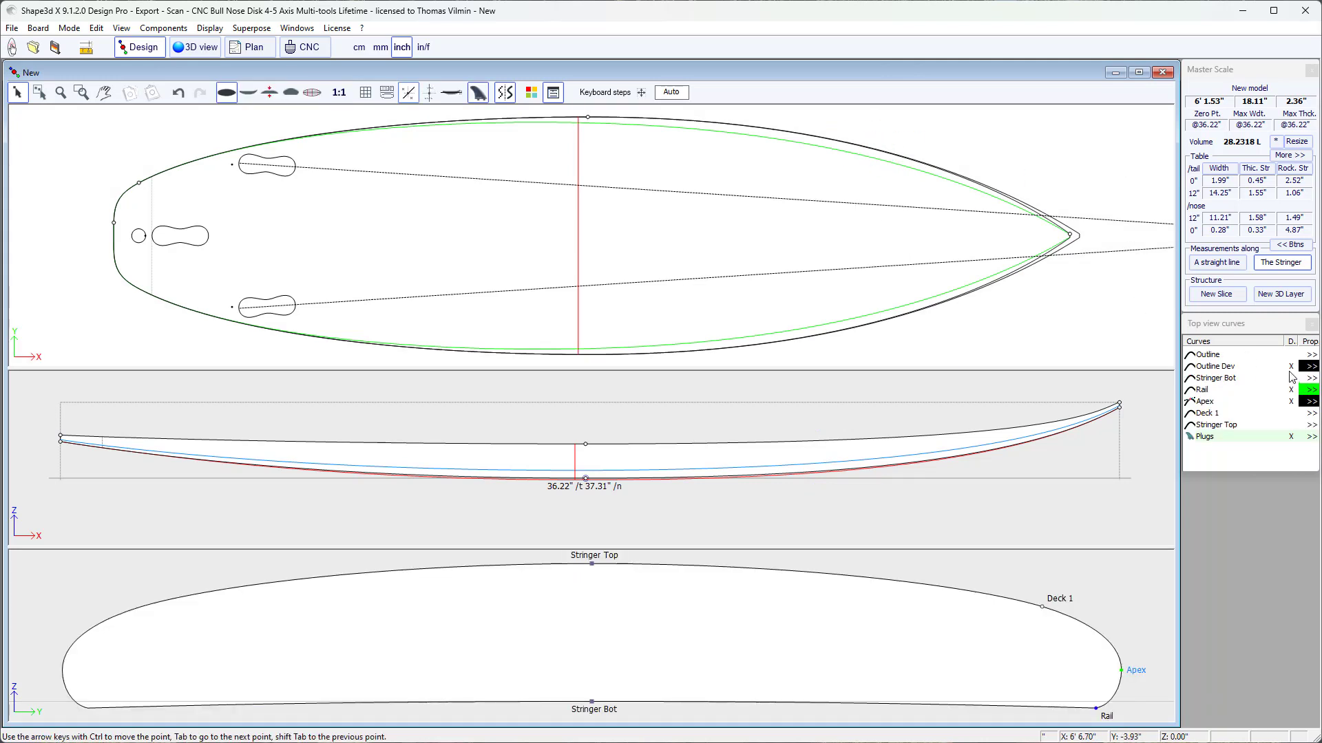
pyautogui.click(1290, 367)
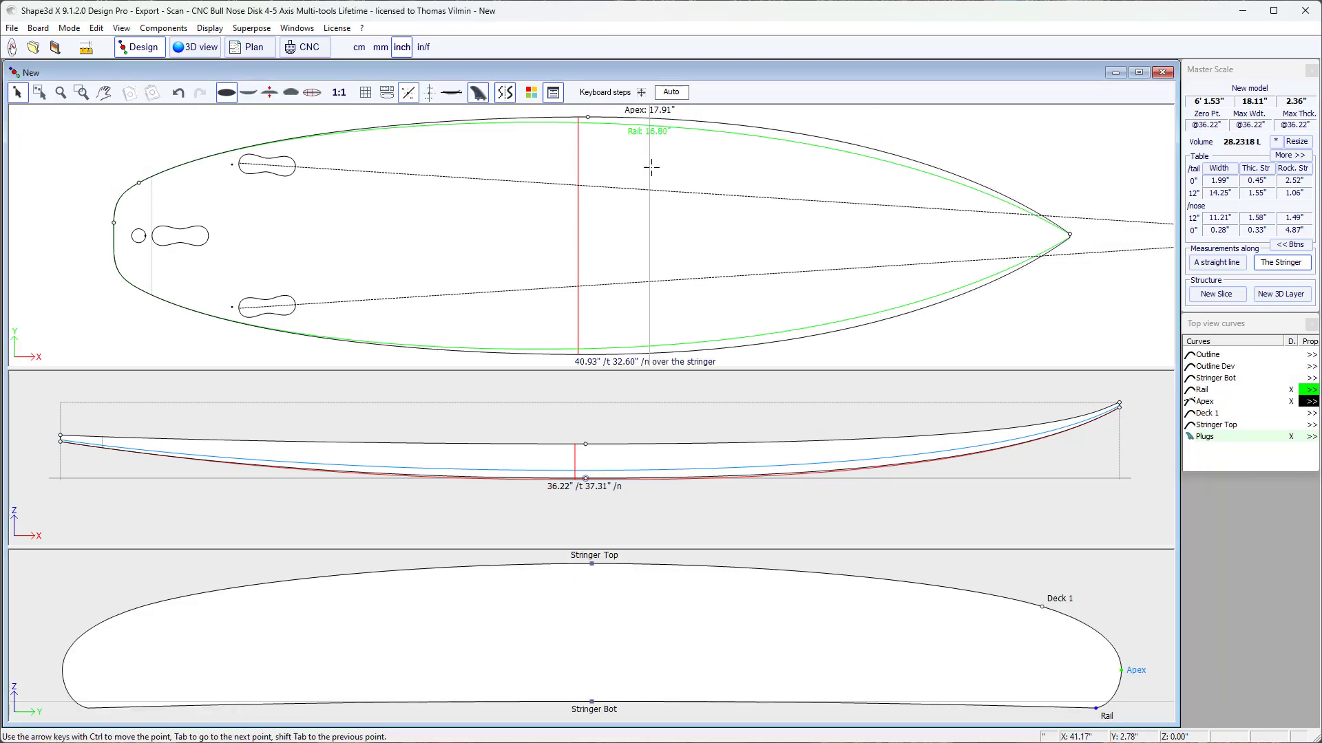
# Shift the Apex point and its tangent to Y 9.122", giving 18.24" width and 28.2685 L.
pyautogui.click(589, 119)
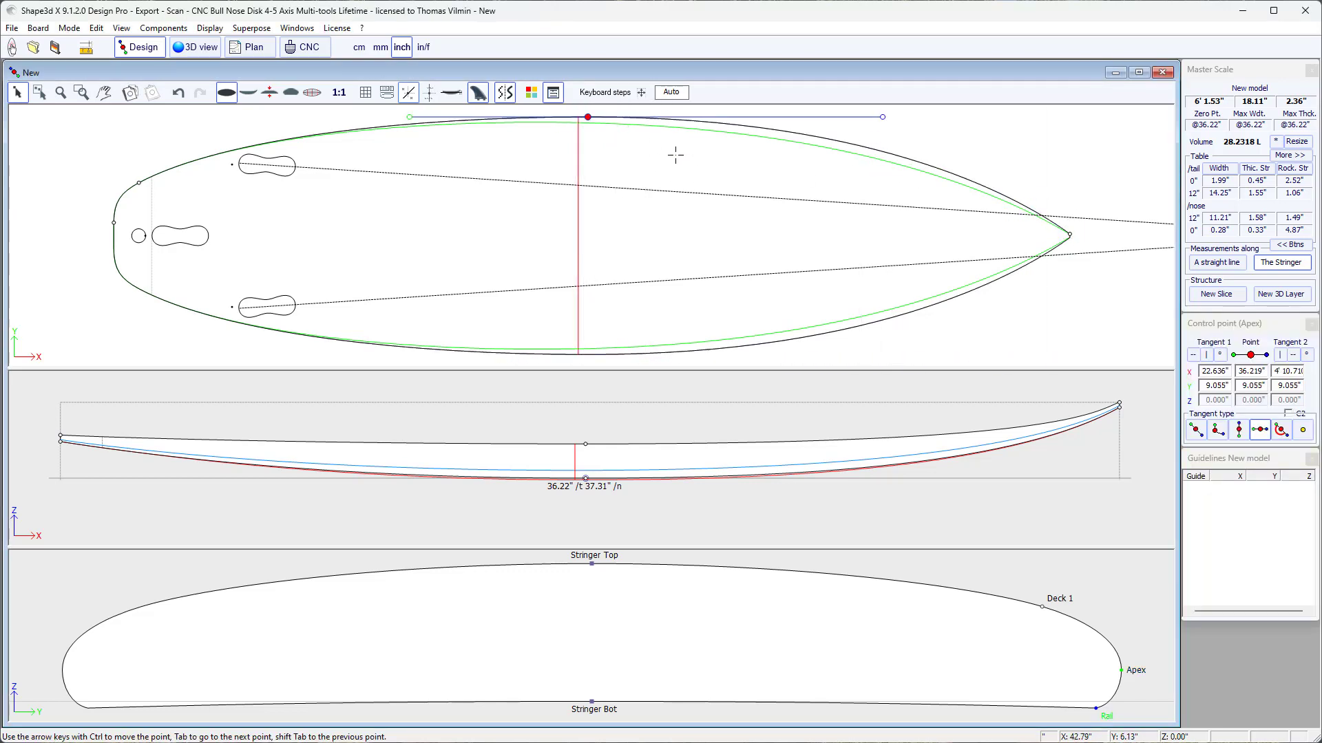
pyautogui.moveTo(885, 116)
pyautogui.mouseDown()
pyautogui.moveTo(923, 118)
pyautogui.moveTo(860, 117)
pyautogui.moveTo(871, 117)
pyautogui.mouseUp()
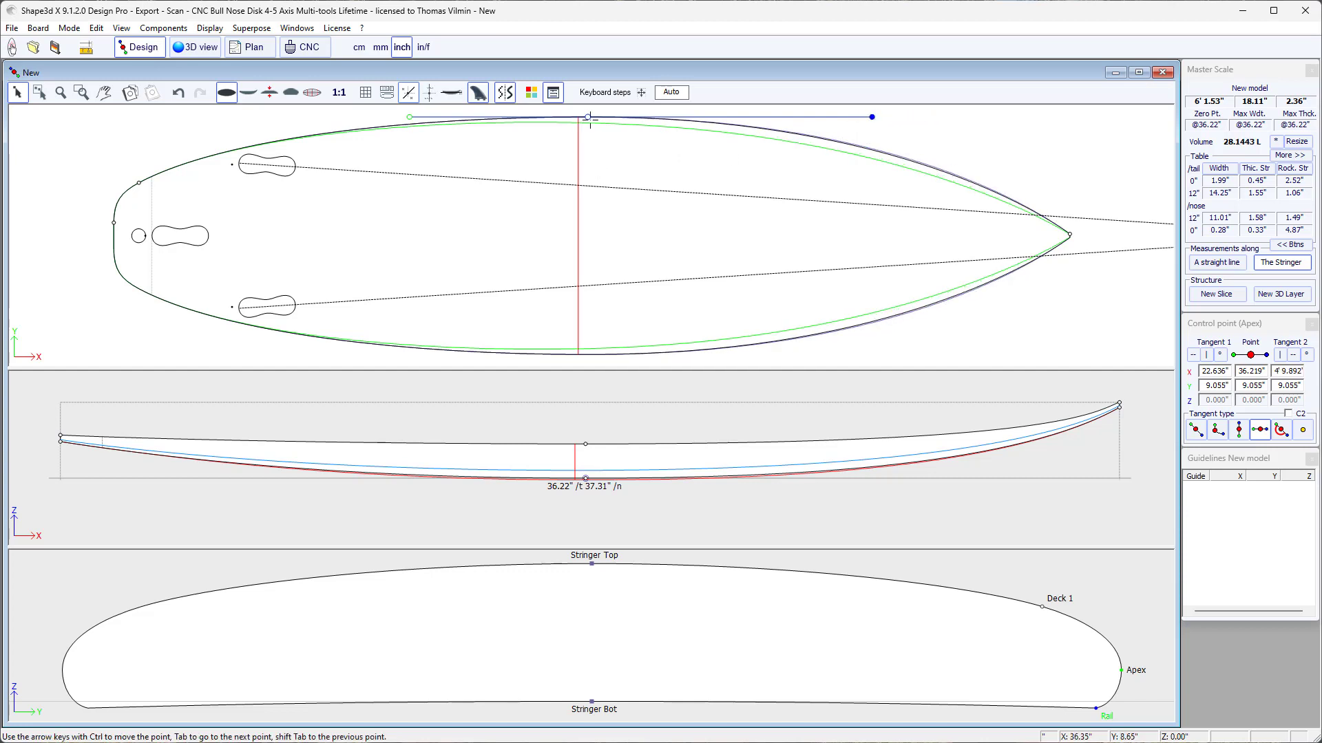
pyautogui.moveTo(588, 117); pyautogui.dragTo(583, 116)
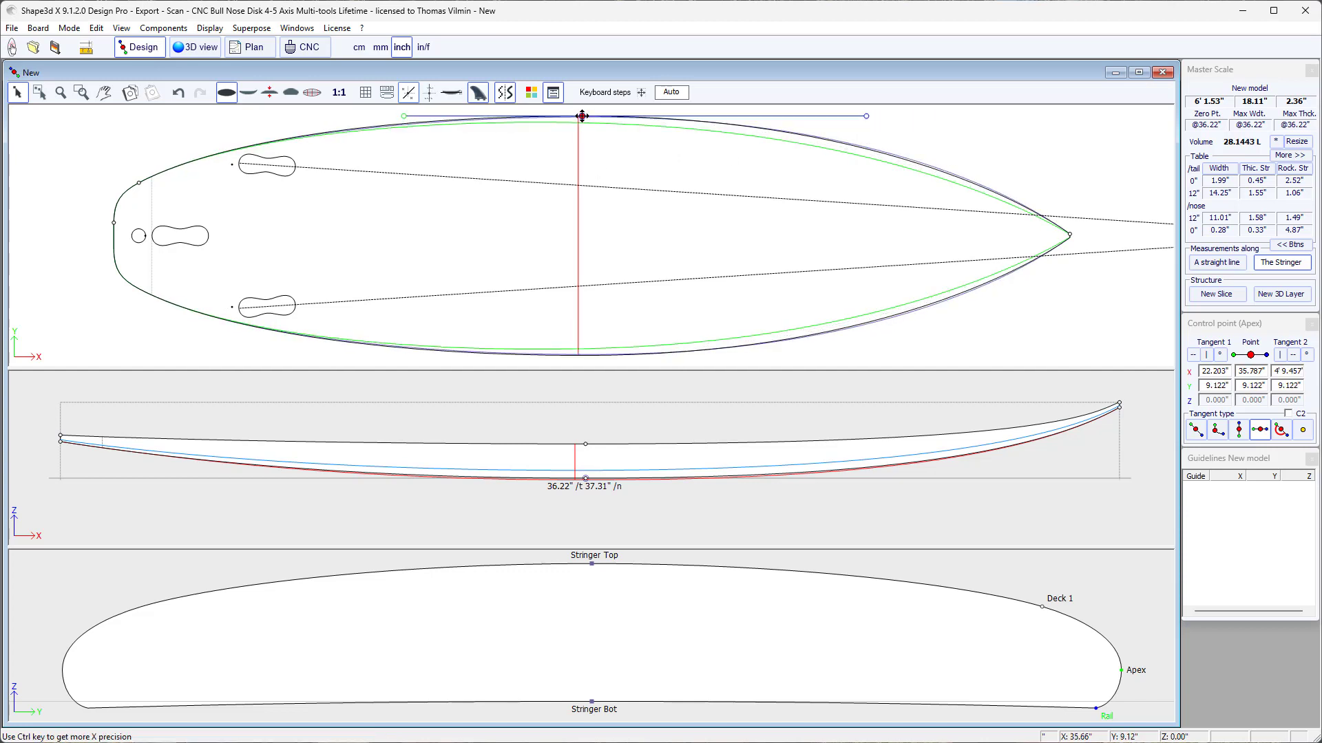
pyautogui.click(645, 156)
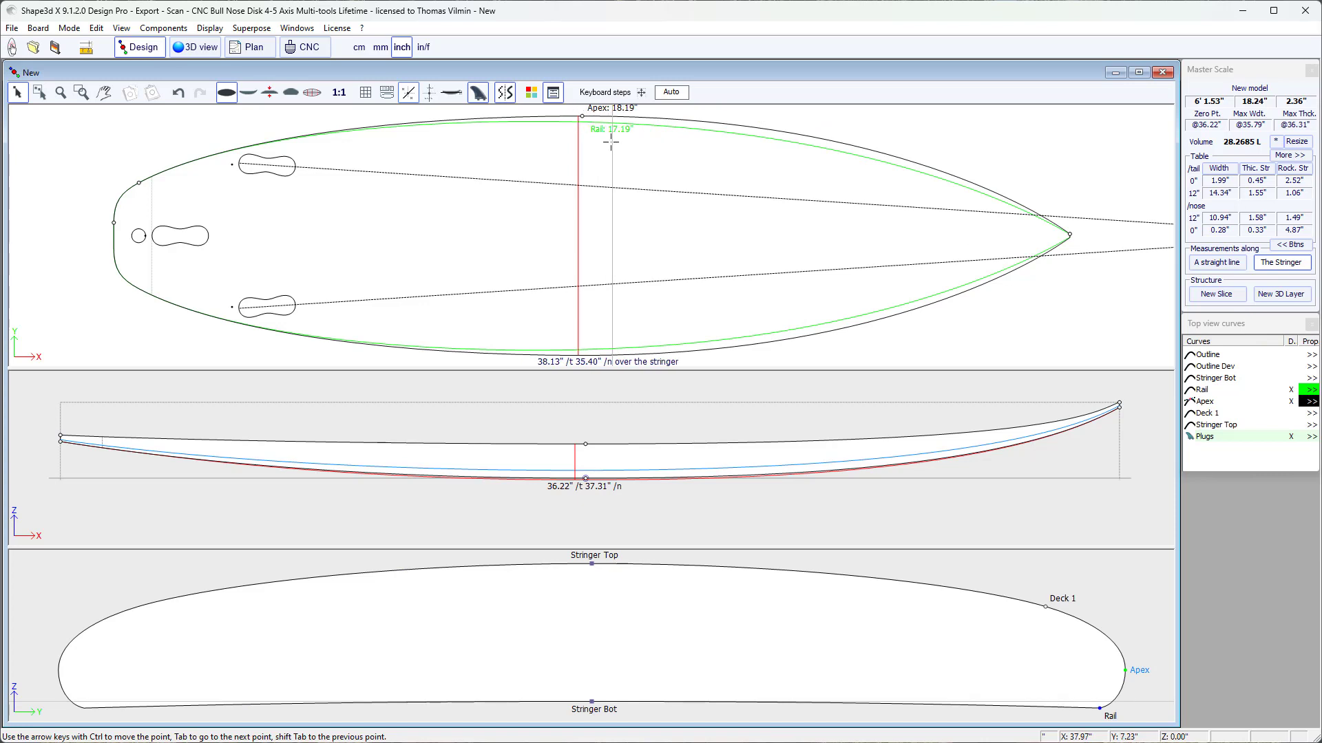
# Lower Slice 3's apex point slightly in the slice cross-section view.
pyautogui.click(1084, 671)
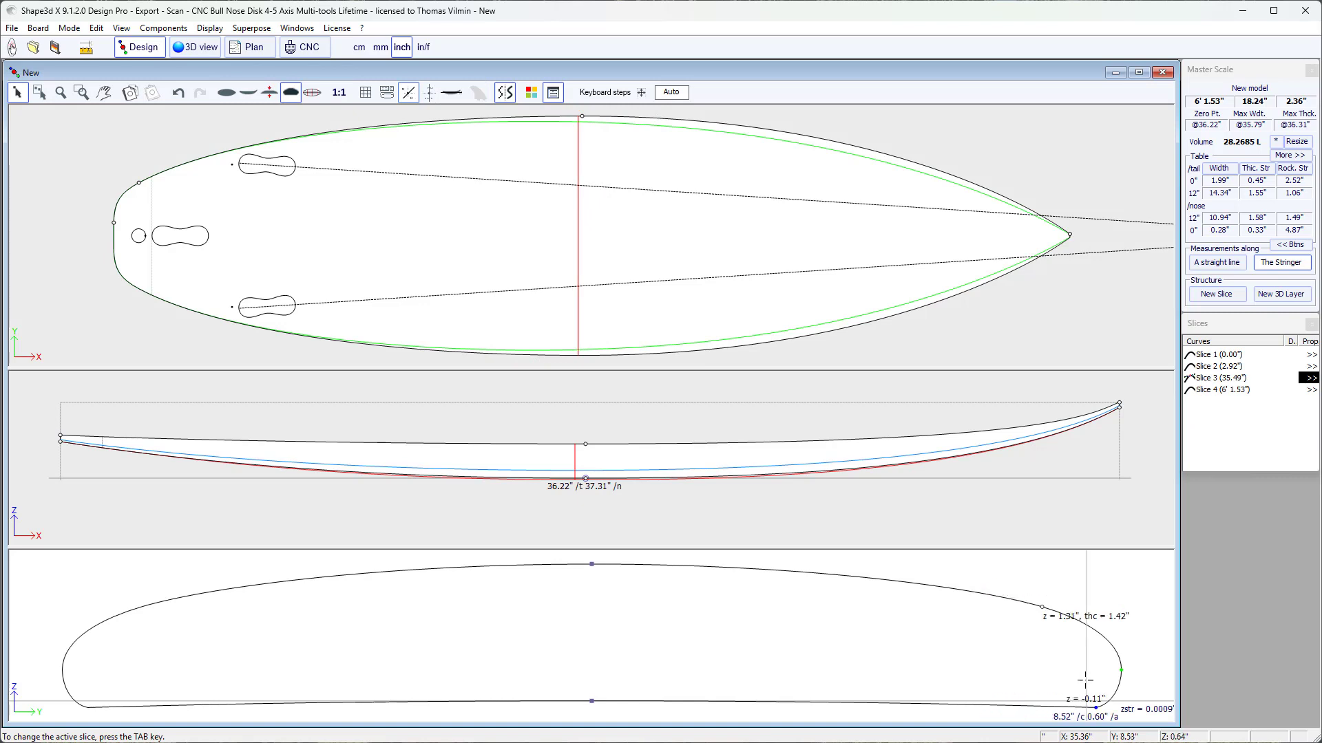
pyautogui.click(1095, 707)
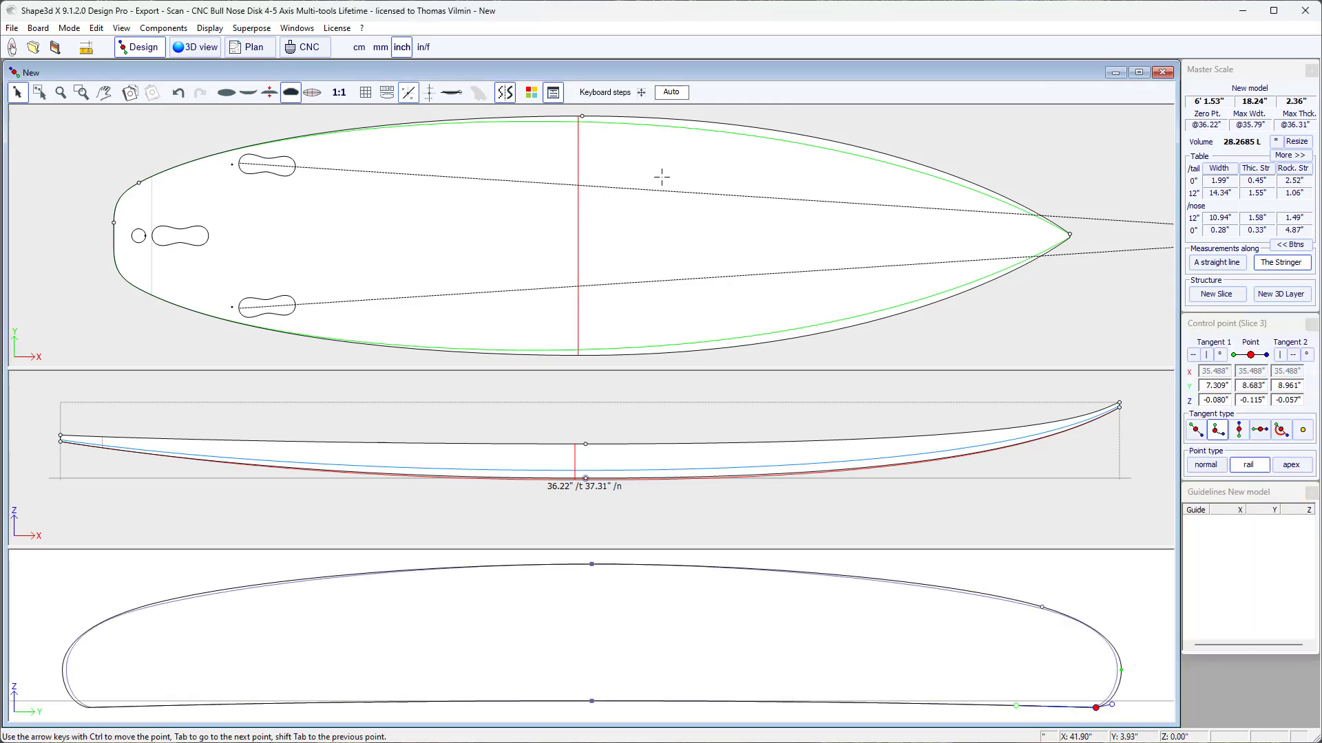
pyautogui.click(635, 169)
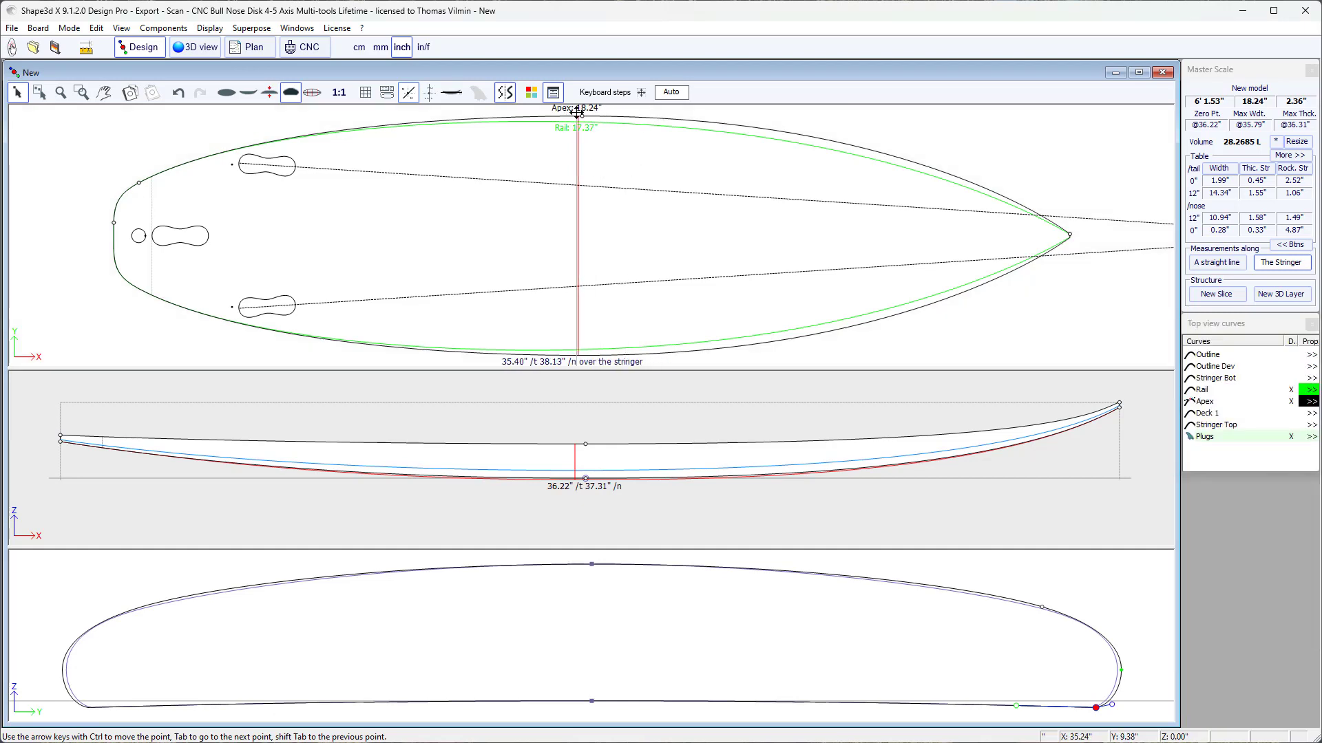
pyautogui.click(1121, 672)
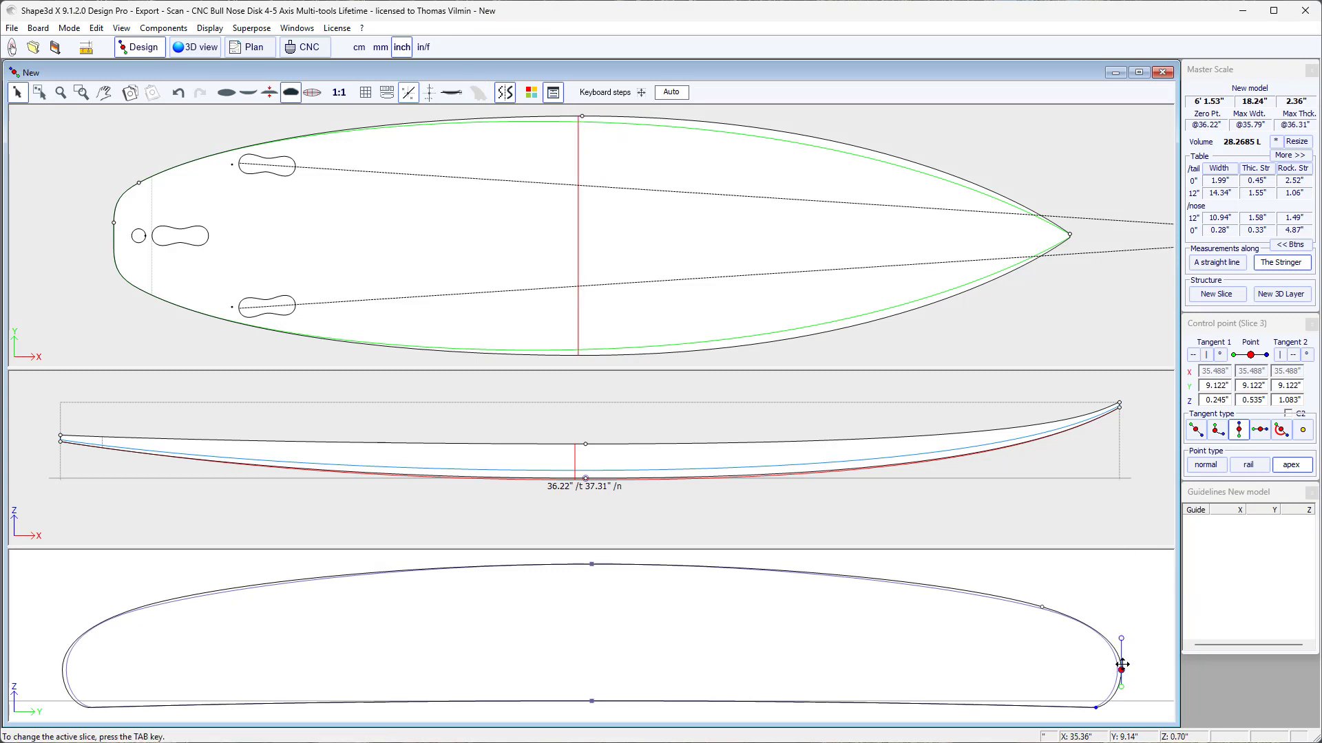
pyautogui.moveTo(1122, 670)
pyautogui.mouseDown()
pyautogui.moveTo(1123, 657)
pyautogui.moveTo(1124, 670)
pyautogui.mouseUp()
# Nudge Slice 3's rail point to Y 8.646", Z -0.154", bringing volume to 28.4403 L.
pyautogui.click(1095, 707)
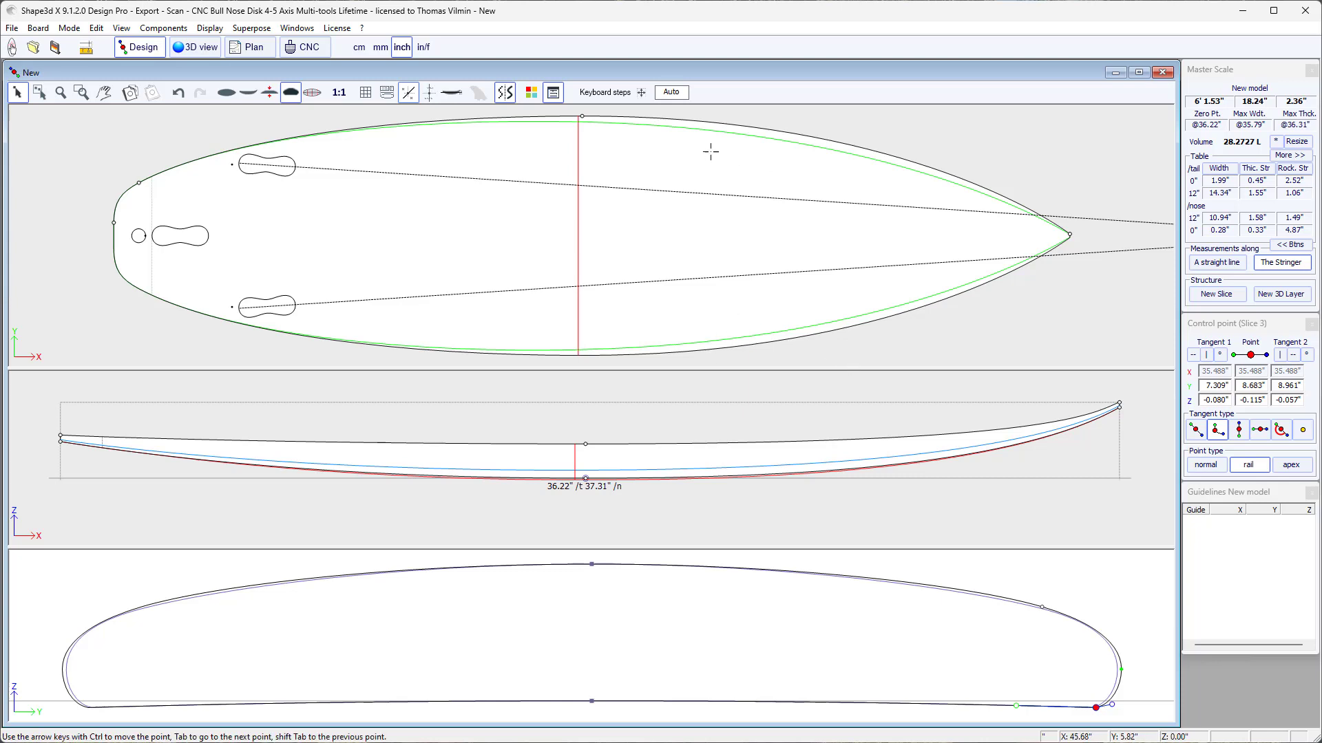
pyautogui.moveTo(1096, 702); pyautogui.dragTo(1095, 710)
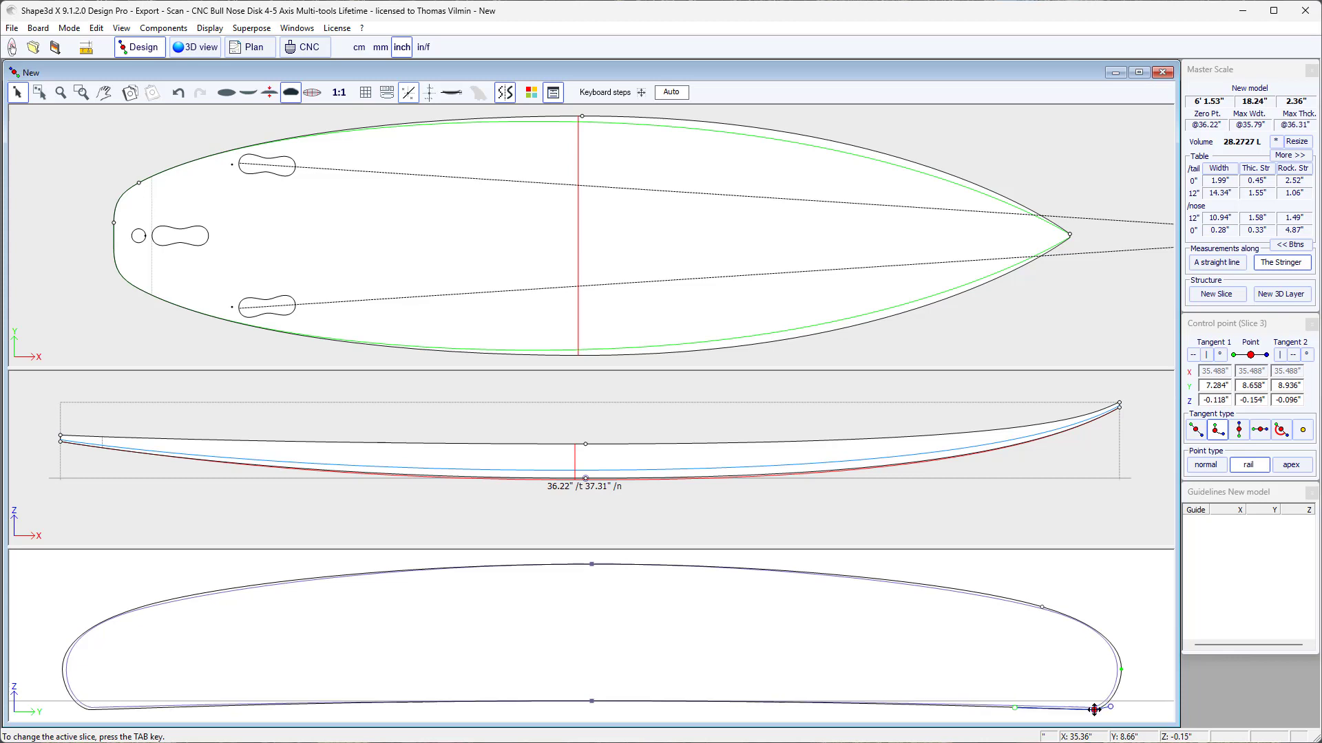
pyautogui.click(655, 425)
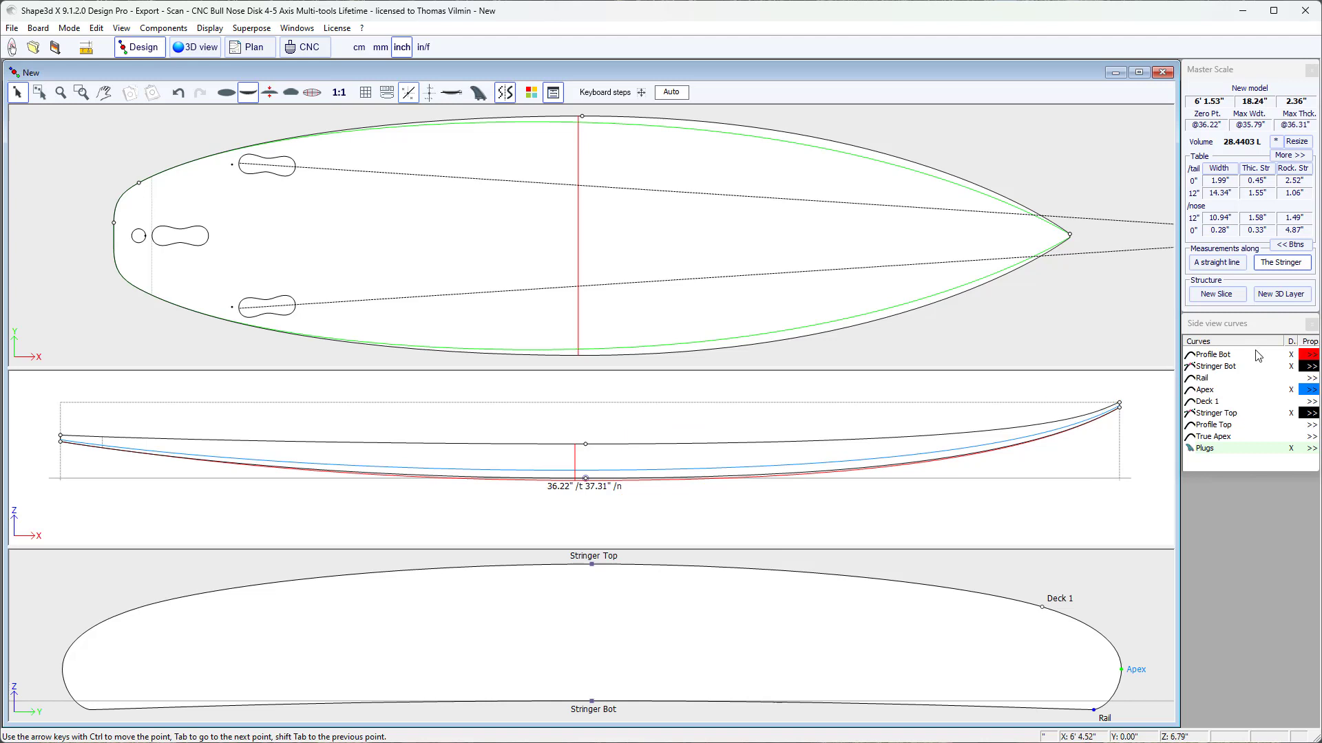
pyautogui.click(1217, 368)
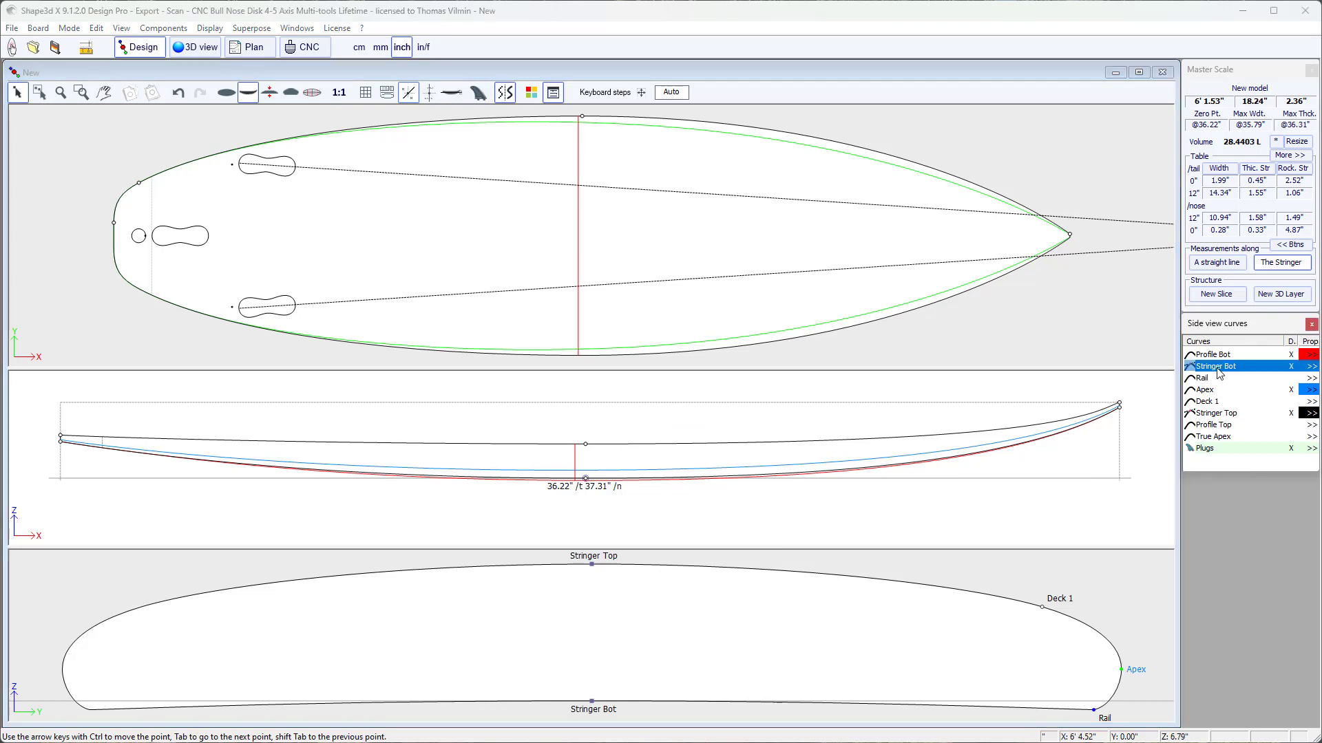
pyautogui.click(1224, 416)
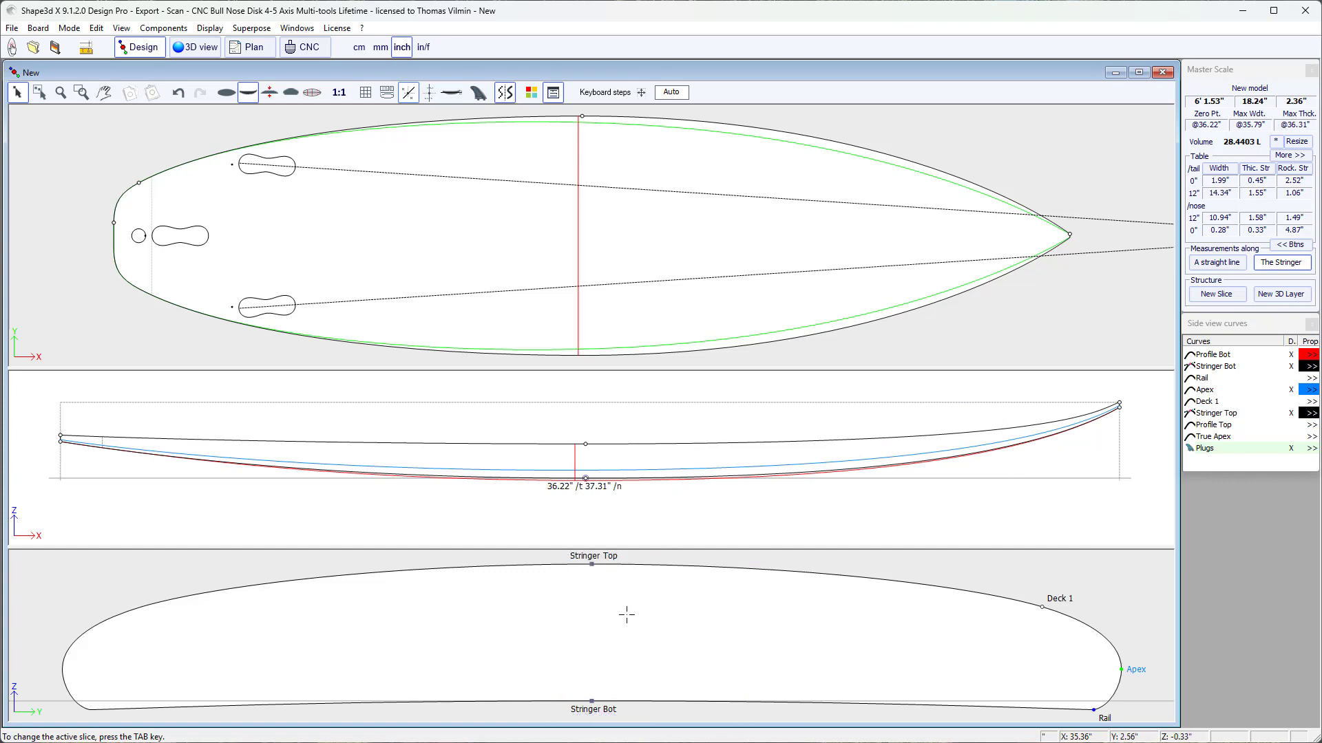
pyautogui.click(592, 701)
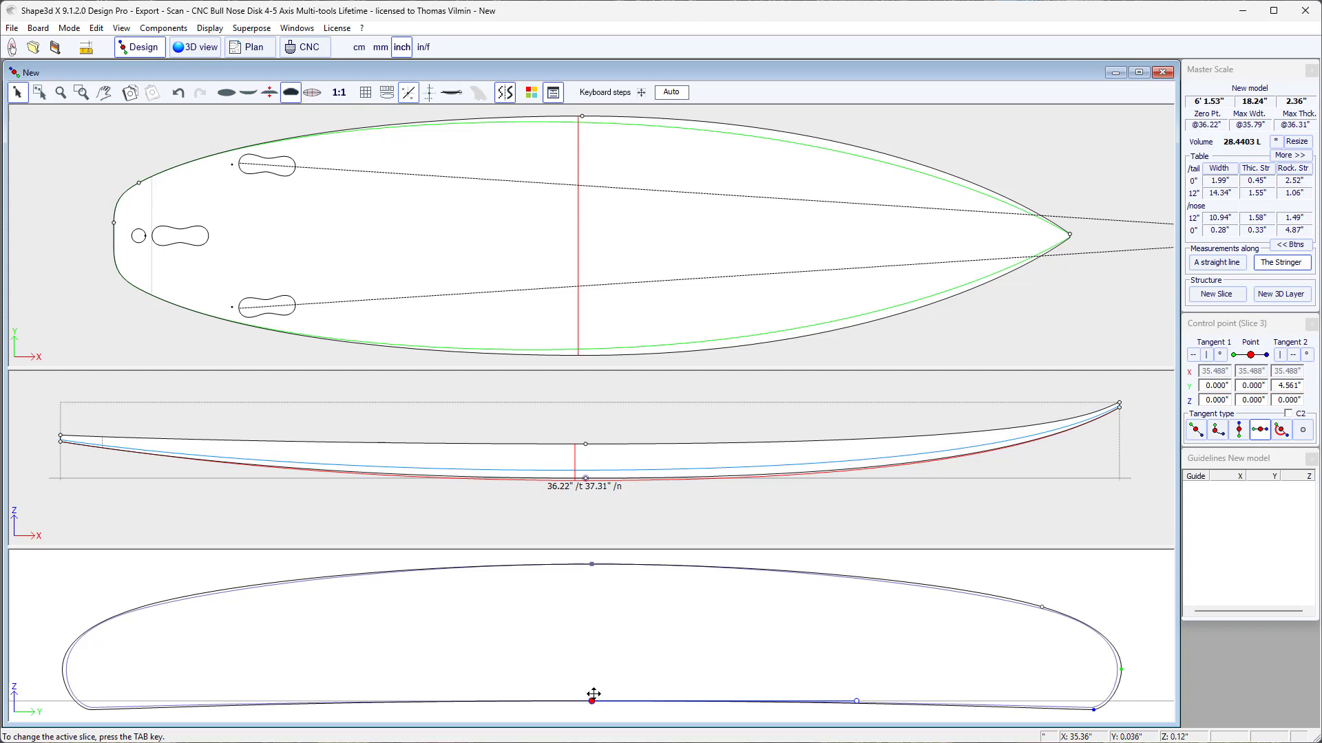
pyautogui.click(593, 563)
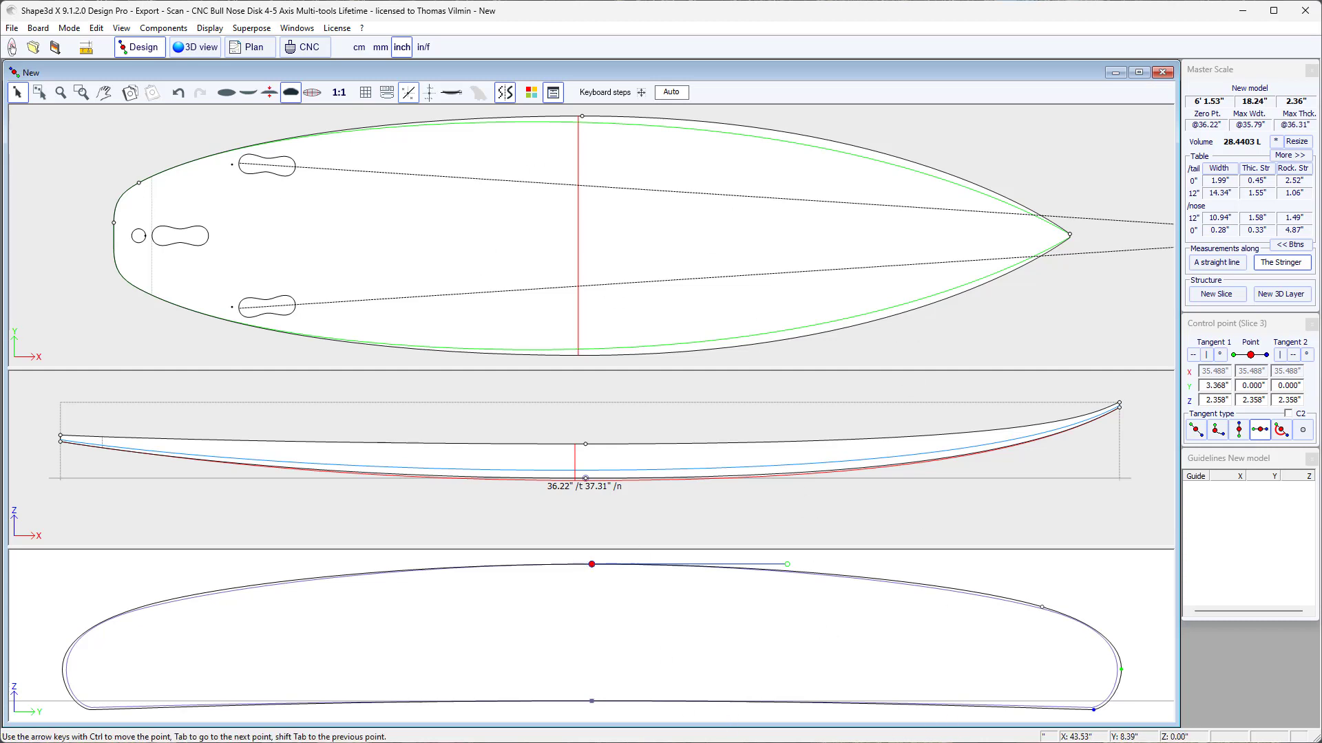
pyautogui.click(673, 395)
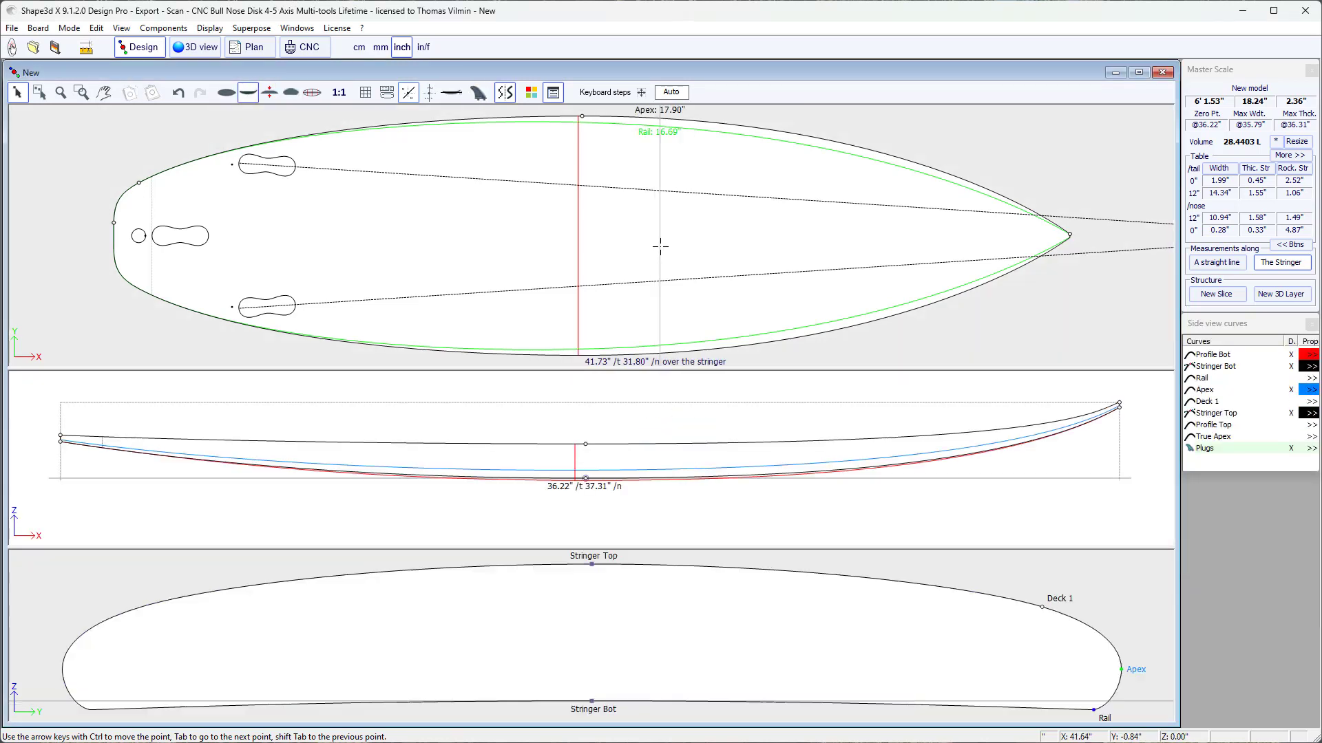
pyautogui.click(659, 246)
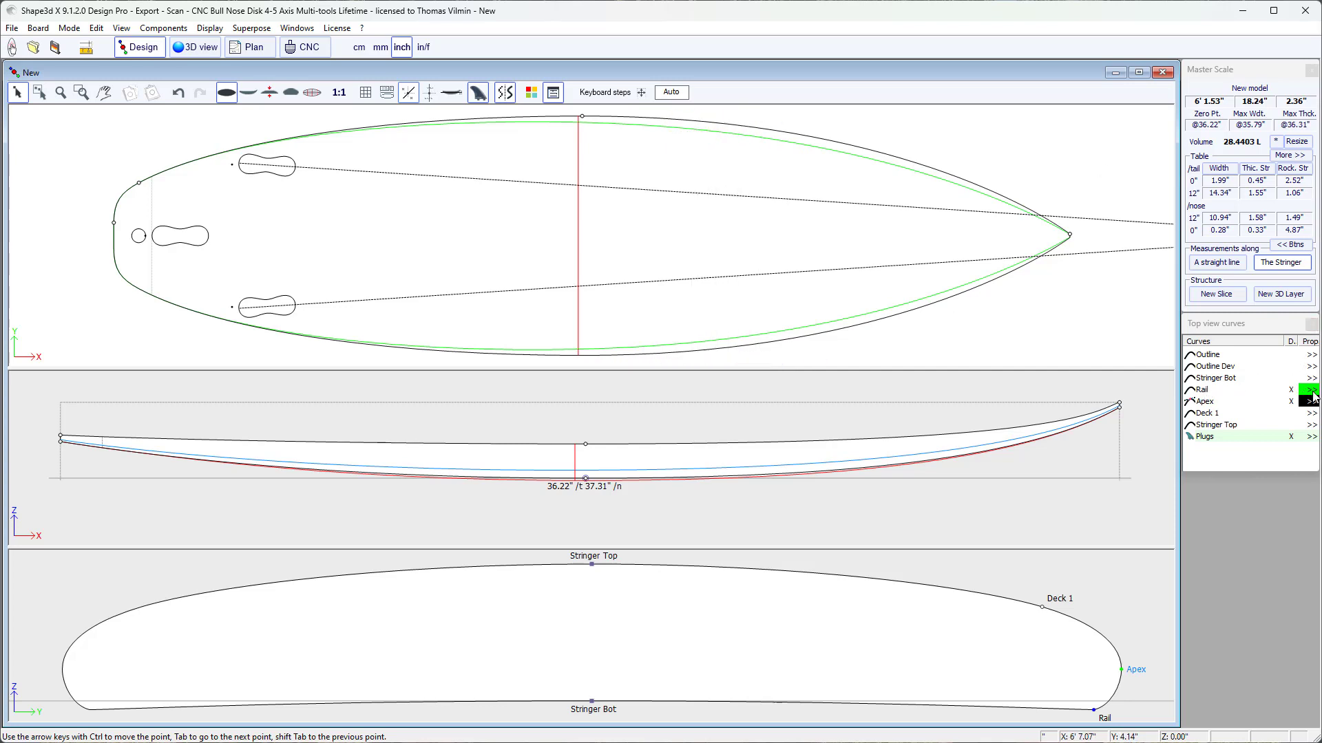
# Mark the Rail curve as edited in its properties.
pyautogui.click(1312, 391)
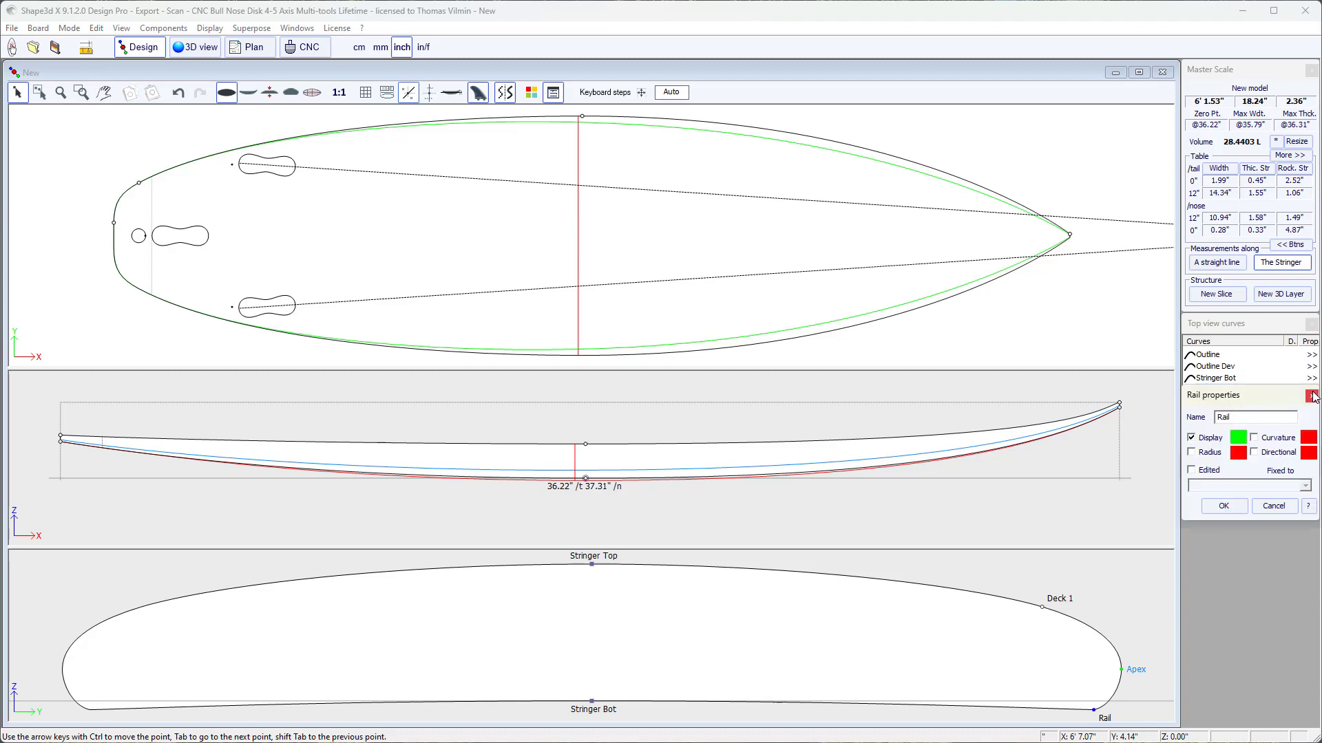
pyautogui.click(1212, 475)
pyautogui.click(1224, 506)
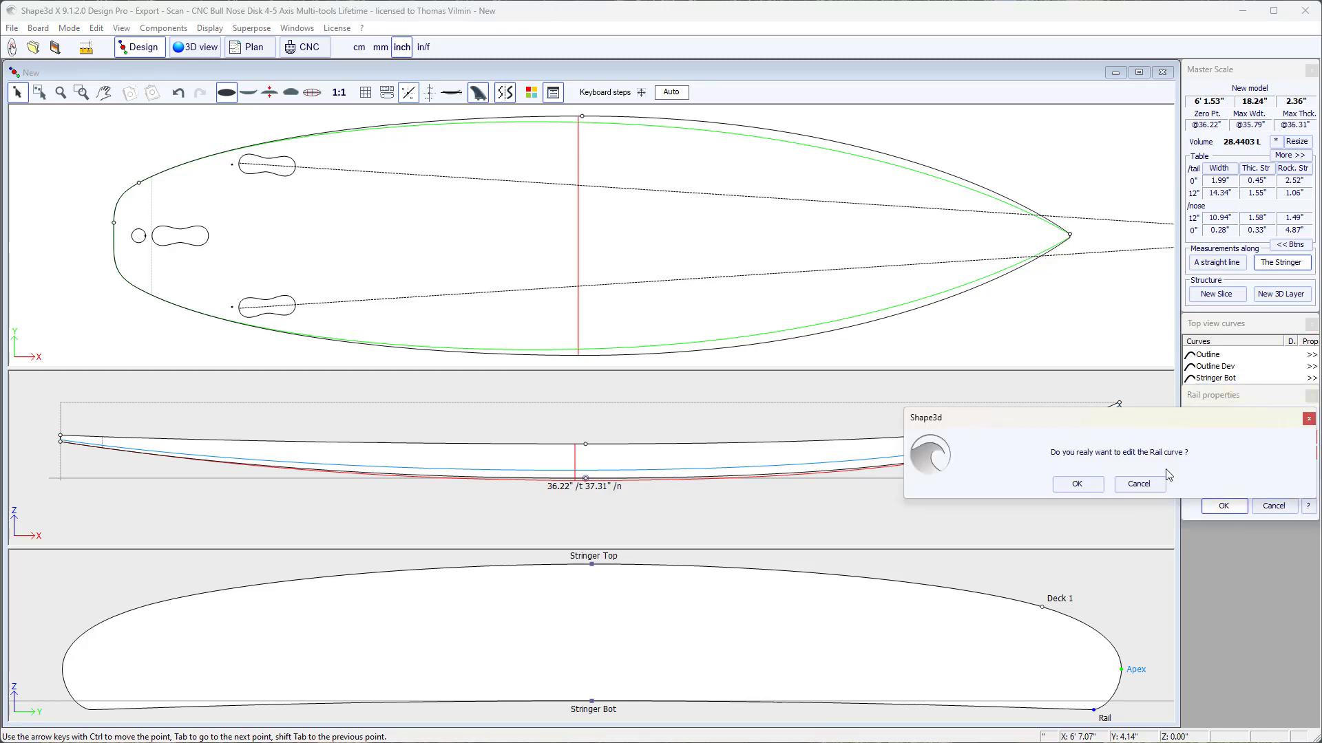
pyautogui.click(1088, 485)
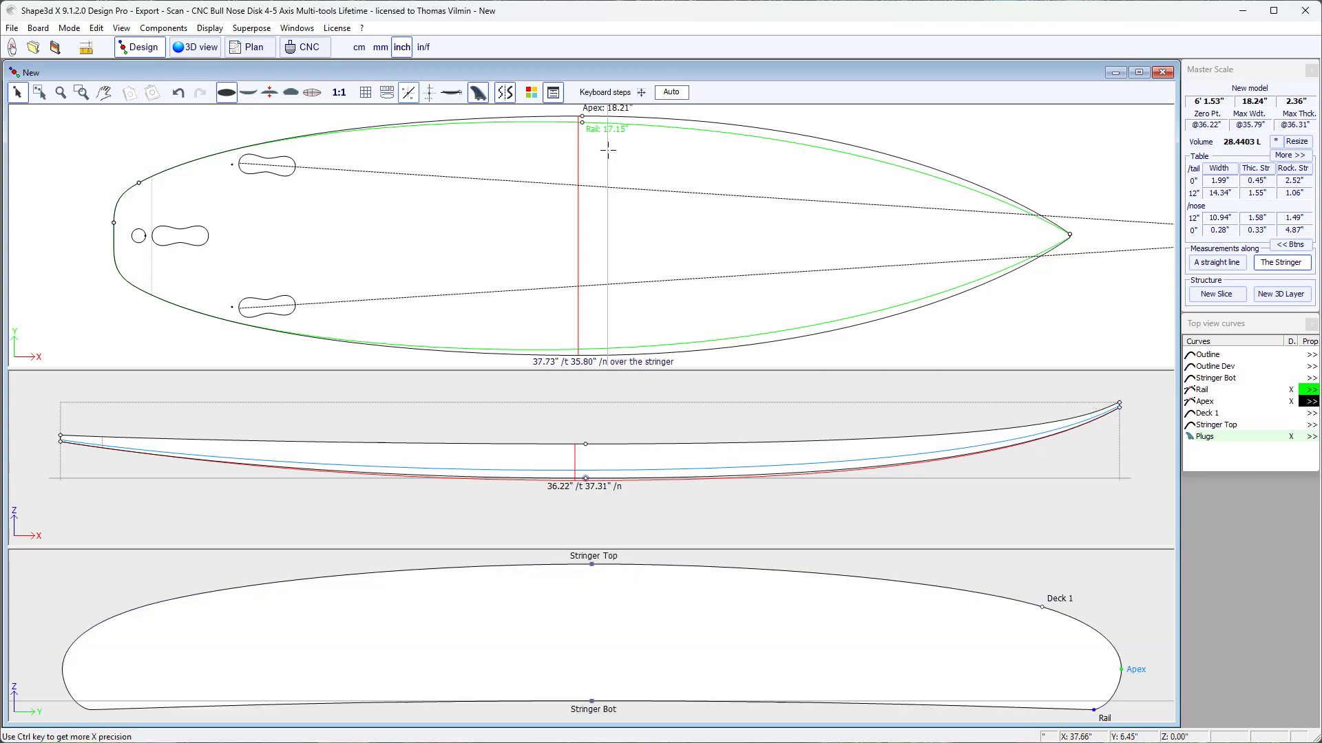
# Pull the Rail tangent at the wide-point station inward toward the nose, giving 28.4131 L.
pyautogui.click(584, 125)
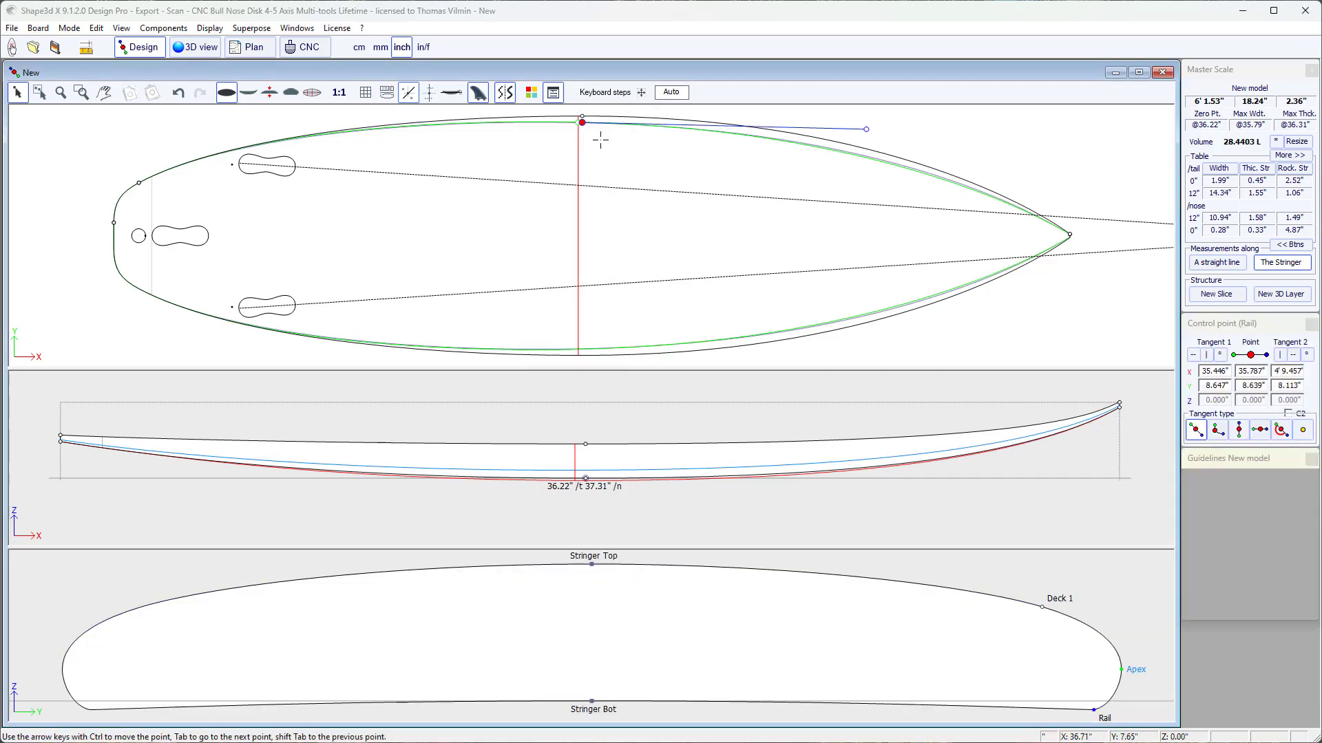
pyautogui.moveTo(869, 129); pyautogui.dragTo(868, 161)
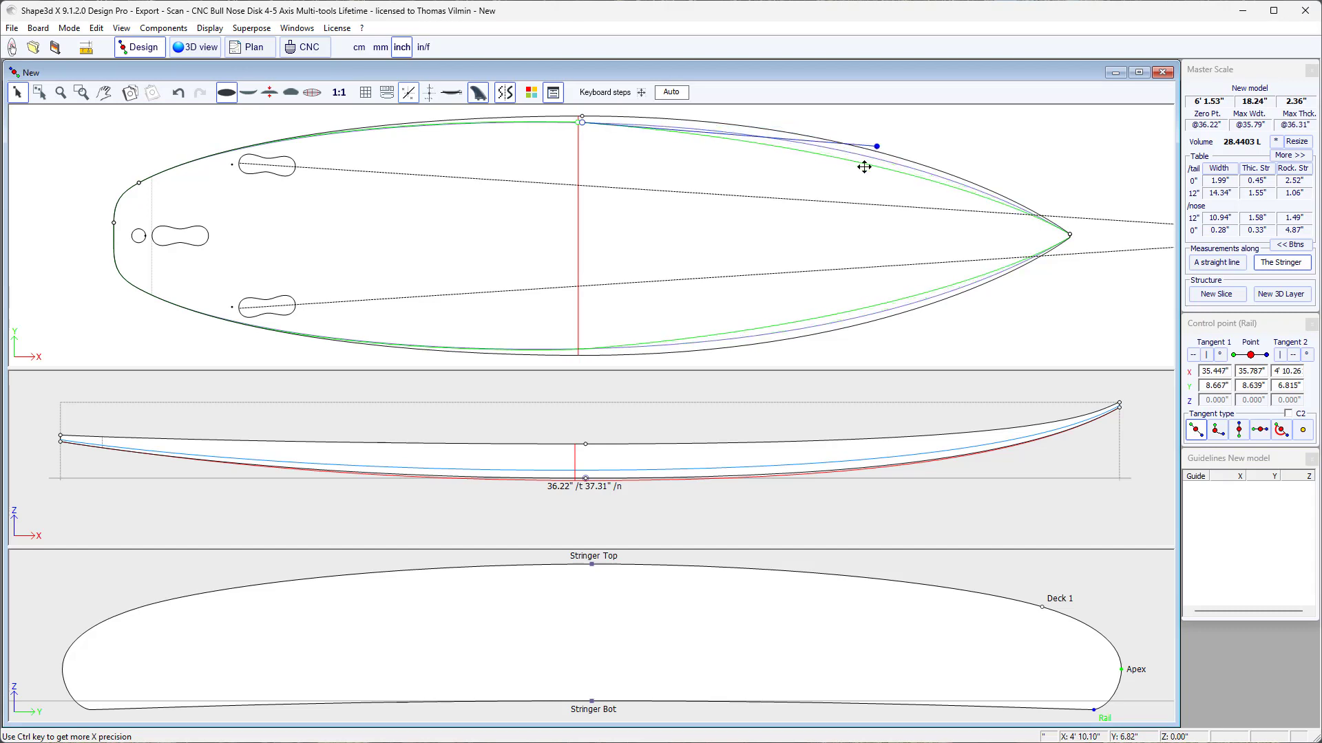
pyautogui.click(856, 186)
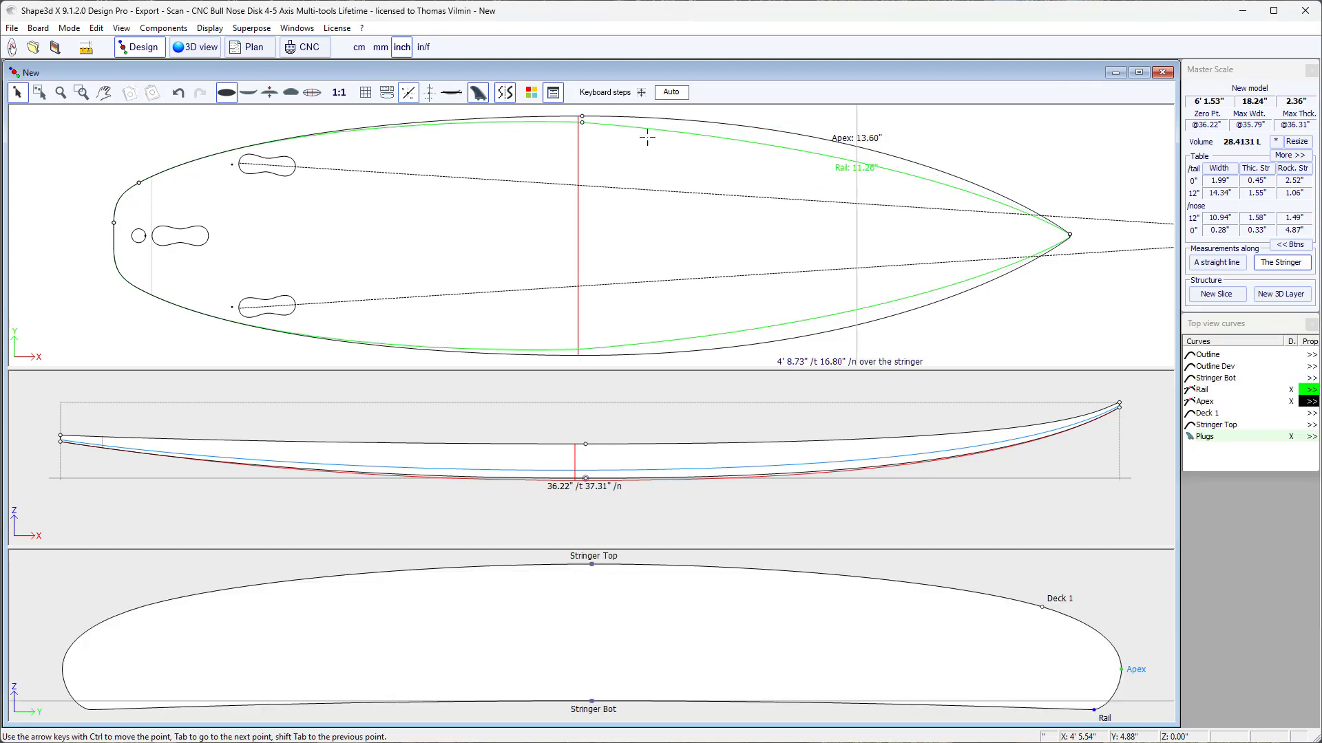
pyautogui.click(926, 664)
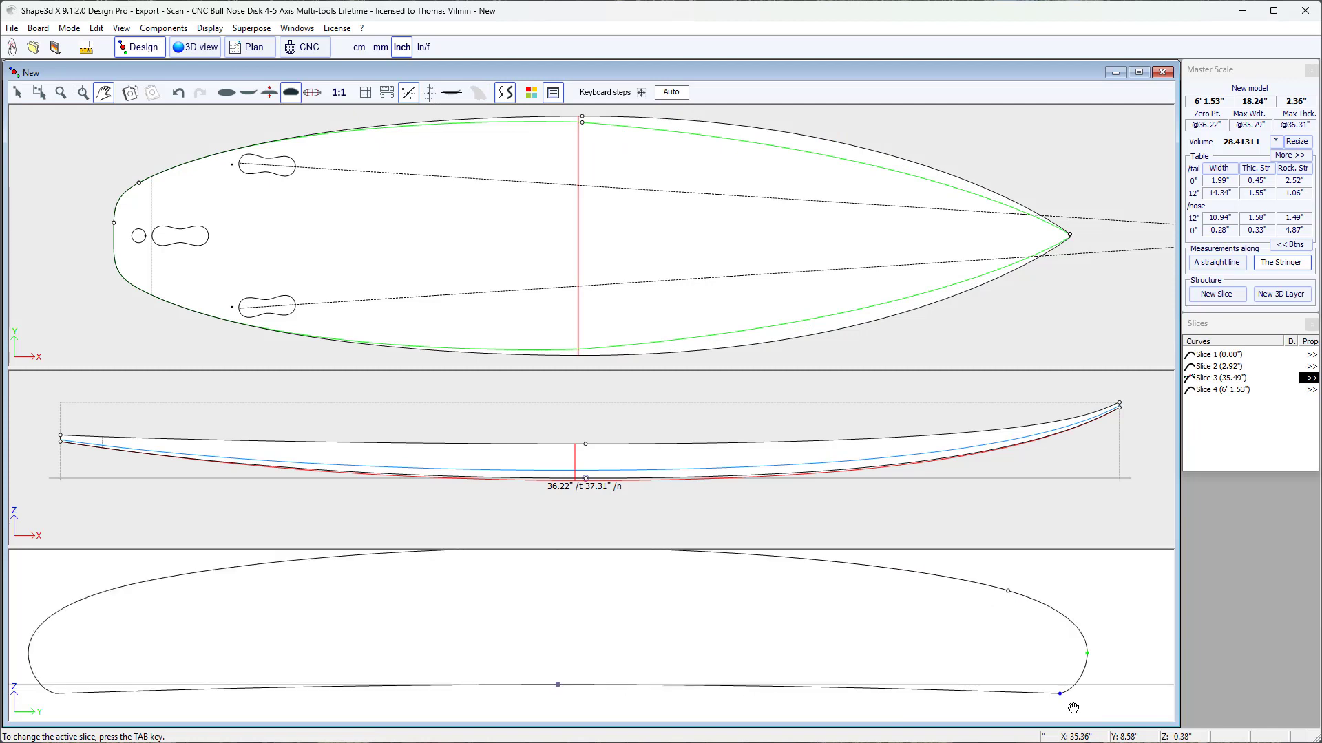
# Nudge Slice 3's rail point to Z -0.126", bringing volume to 28.4485 L.
pyautogui.click(1059, 693)
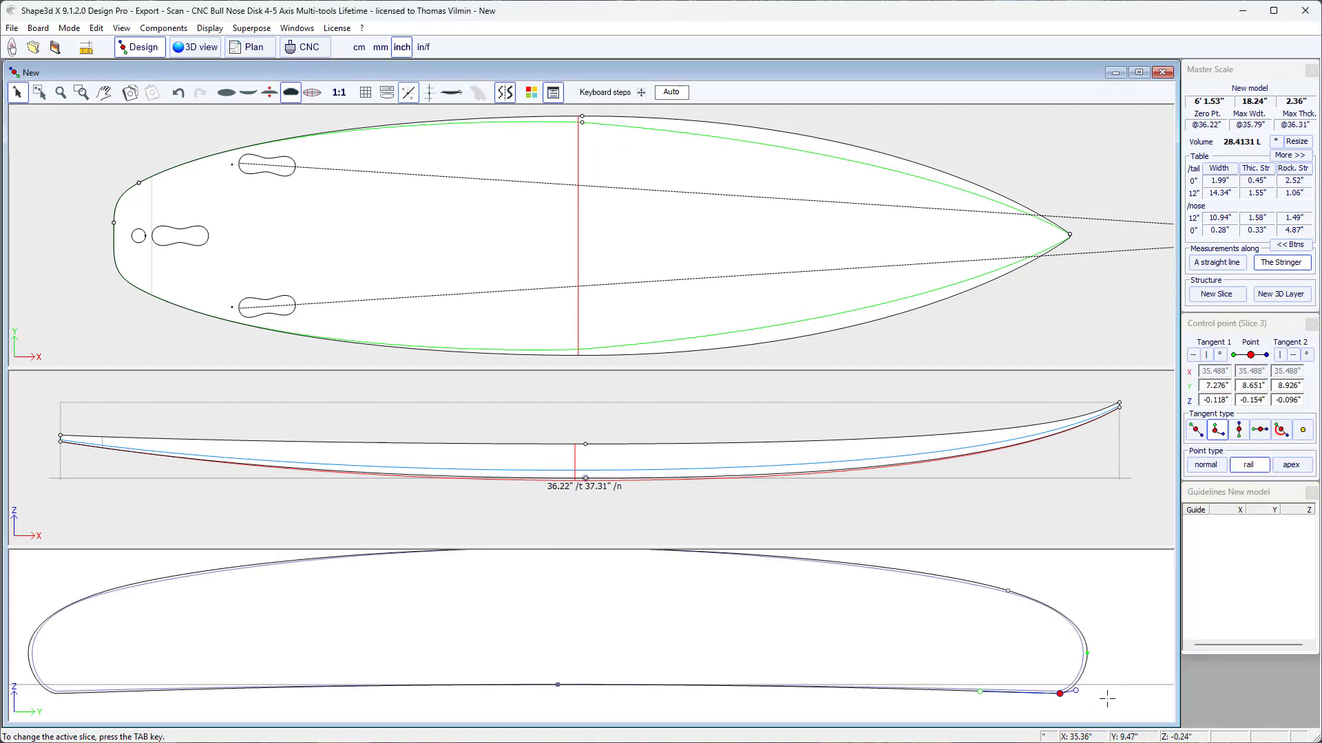
pyautogui.moveTo(1060, 694); pyautogui.dragTo(1062, 694)
pyautogui.click(1047, 457)
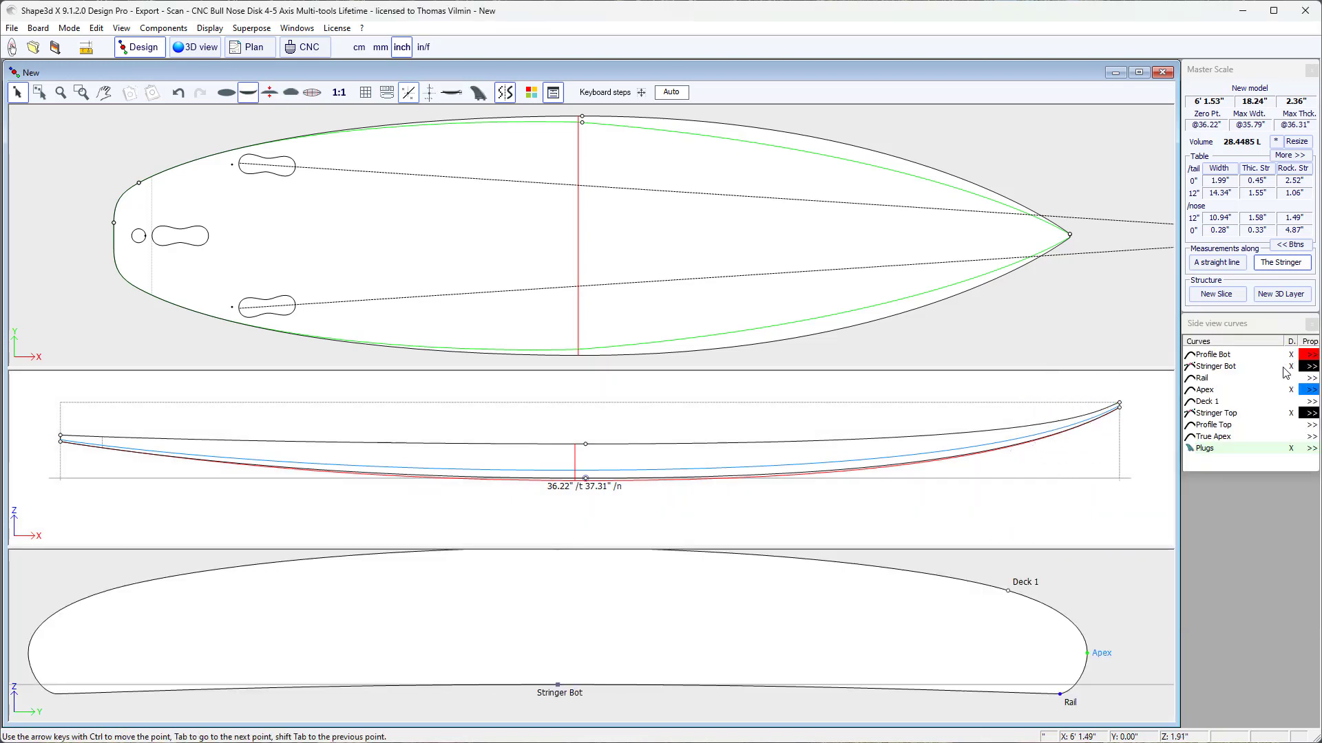
# Hide Profile Bot in the side view and display the Rail curve in green, marked as edited.
pyautogui.click(1291, 356)
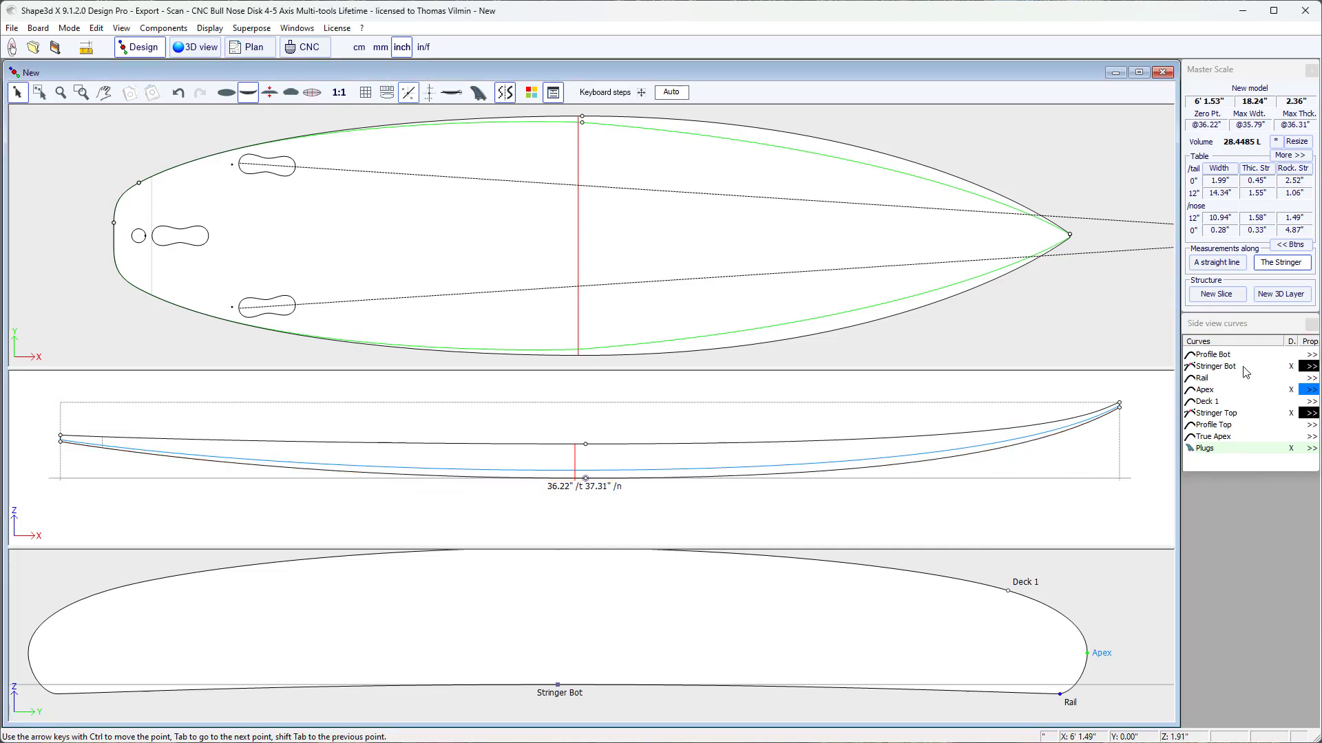
pyautogui.click(1312, 384)
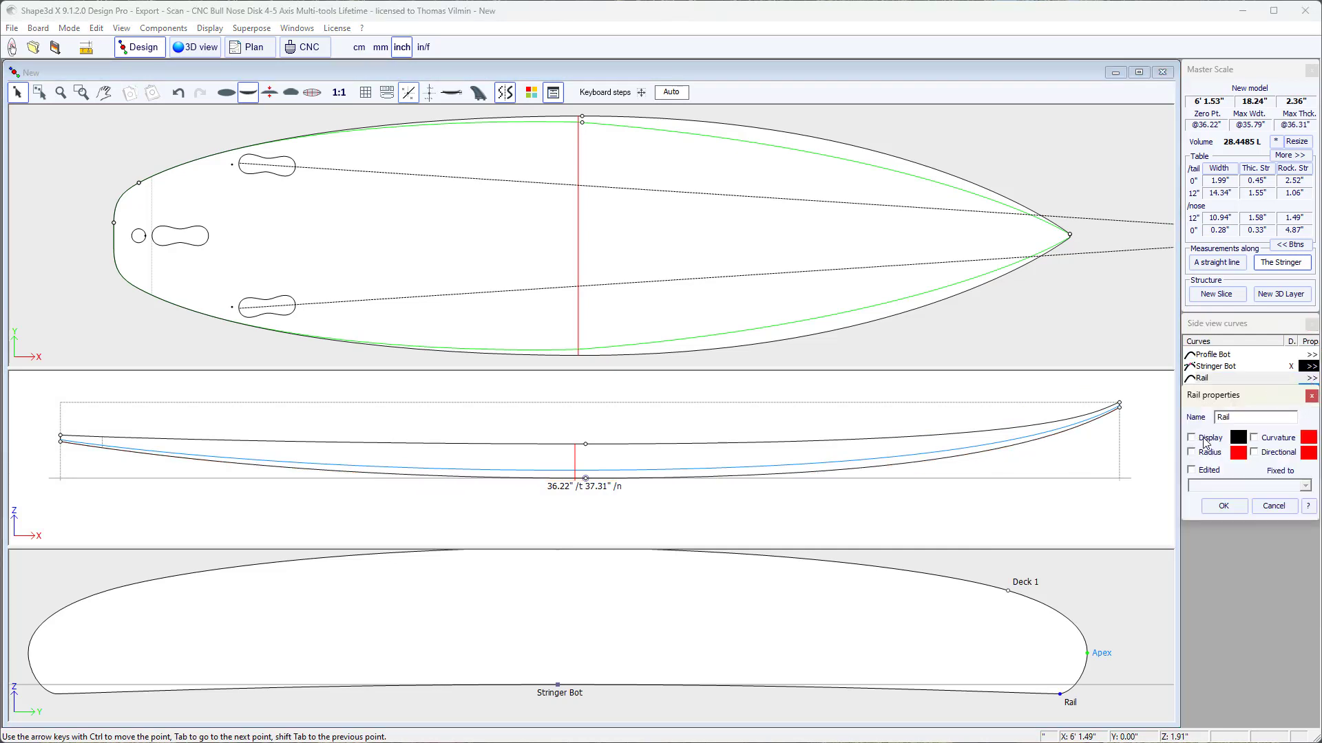
pyautogui.click(1238, 438)
pyautogui.click(1212, 413)
pyautogui.click(1198, 553)
pyautogui.click(1222, 506)
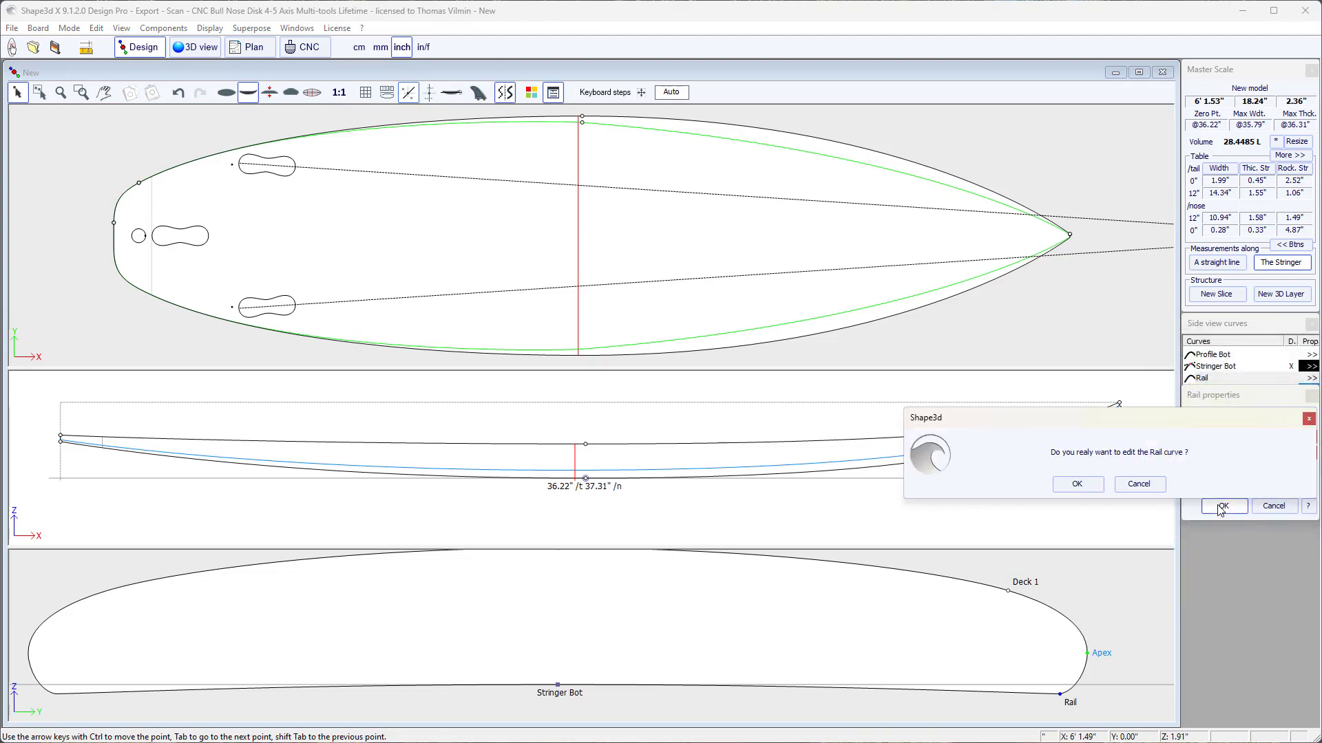
pyautogui.click(1088, 487)
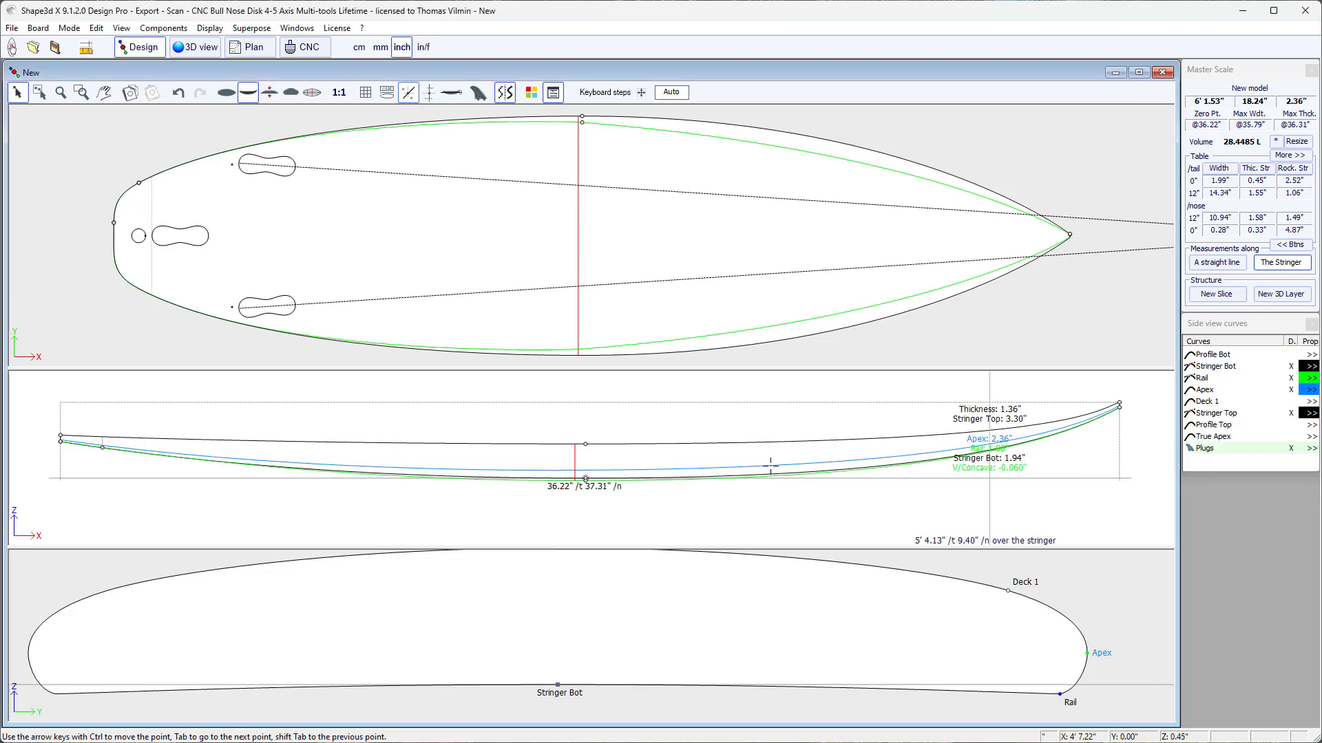
# Readjust Slice 3's rail point, dropping board volume to 28.4312 L.
pyautogui.scroll(3, 572, 465)
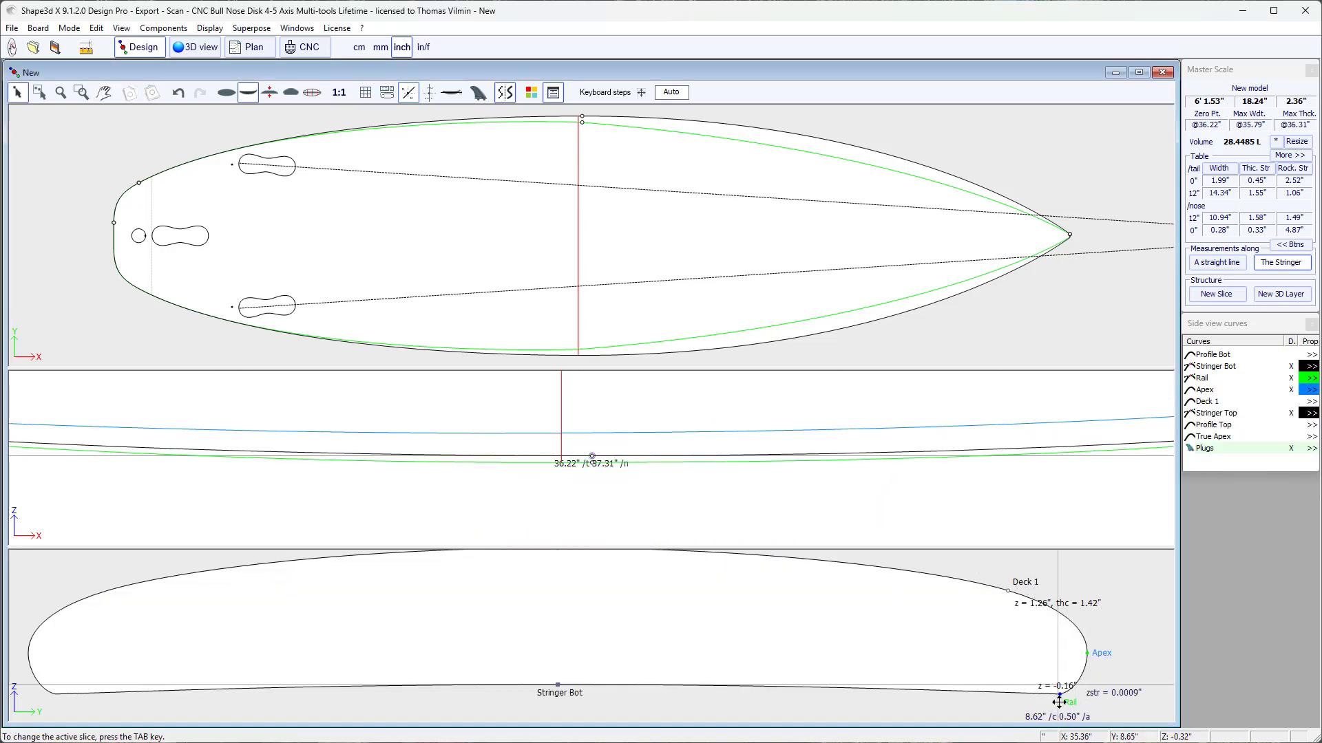
pyautogui.click(1059, 694)
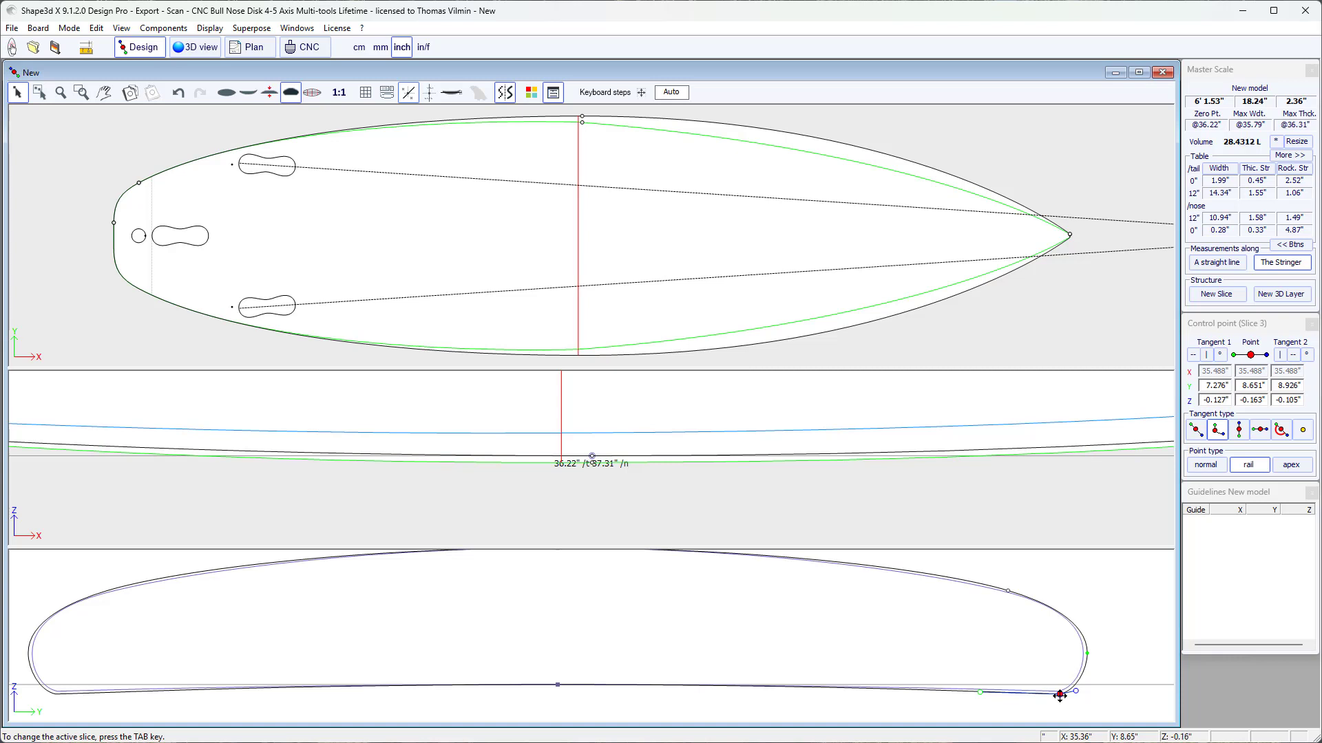
pyautogui.click(1059, 695)
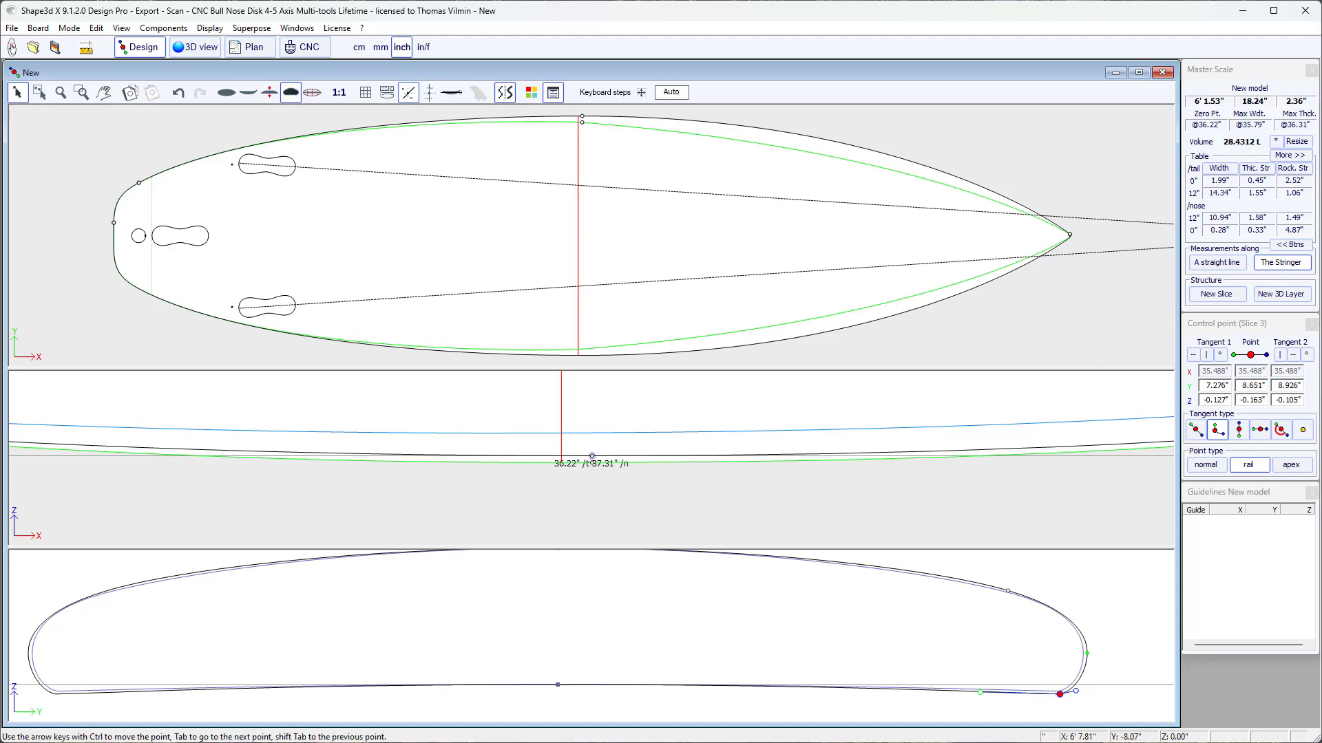
pyautogui.press('Escape')
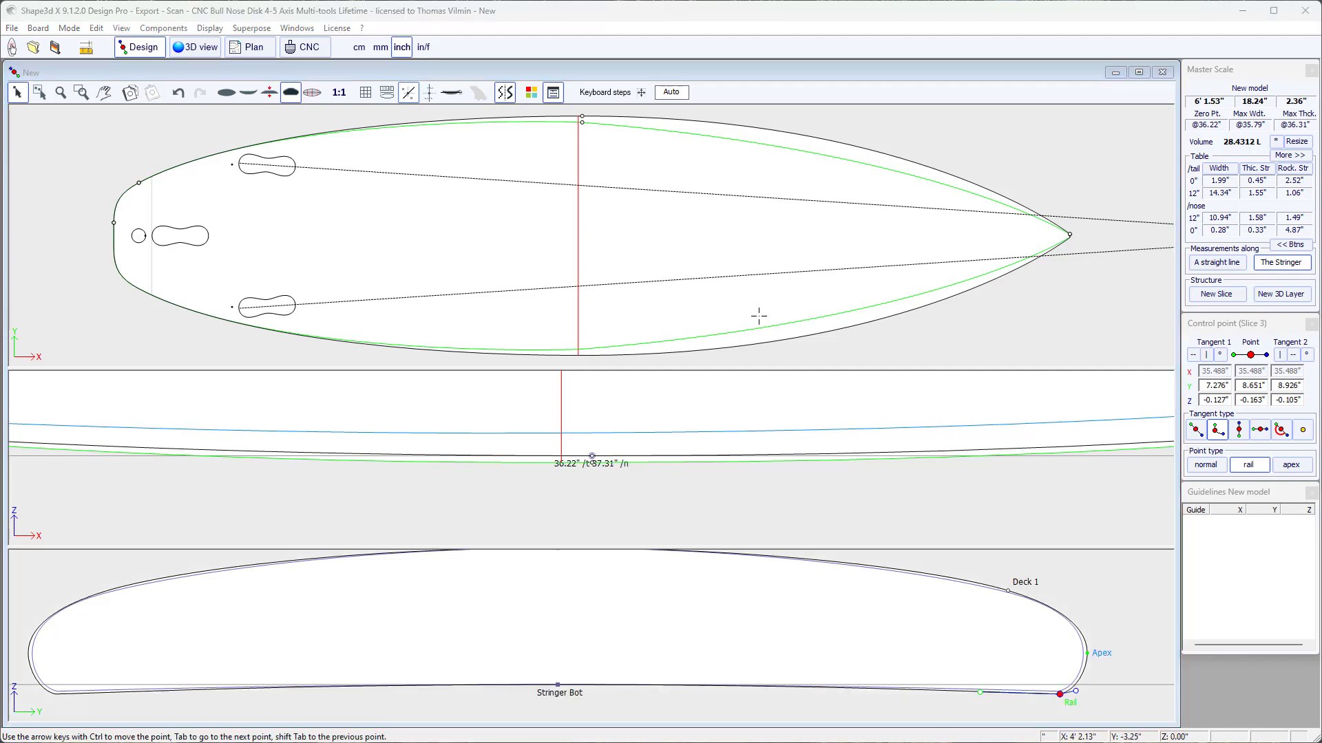
pyautogui.click(659, 415)
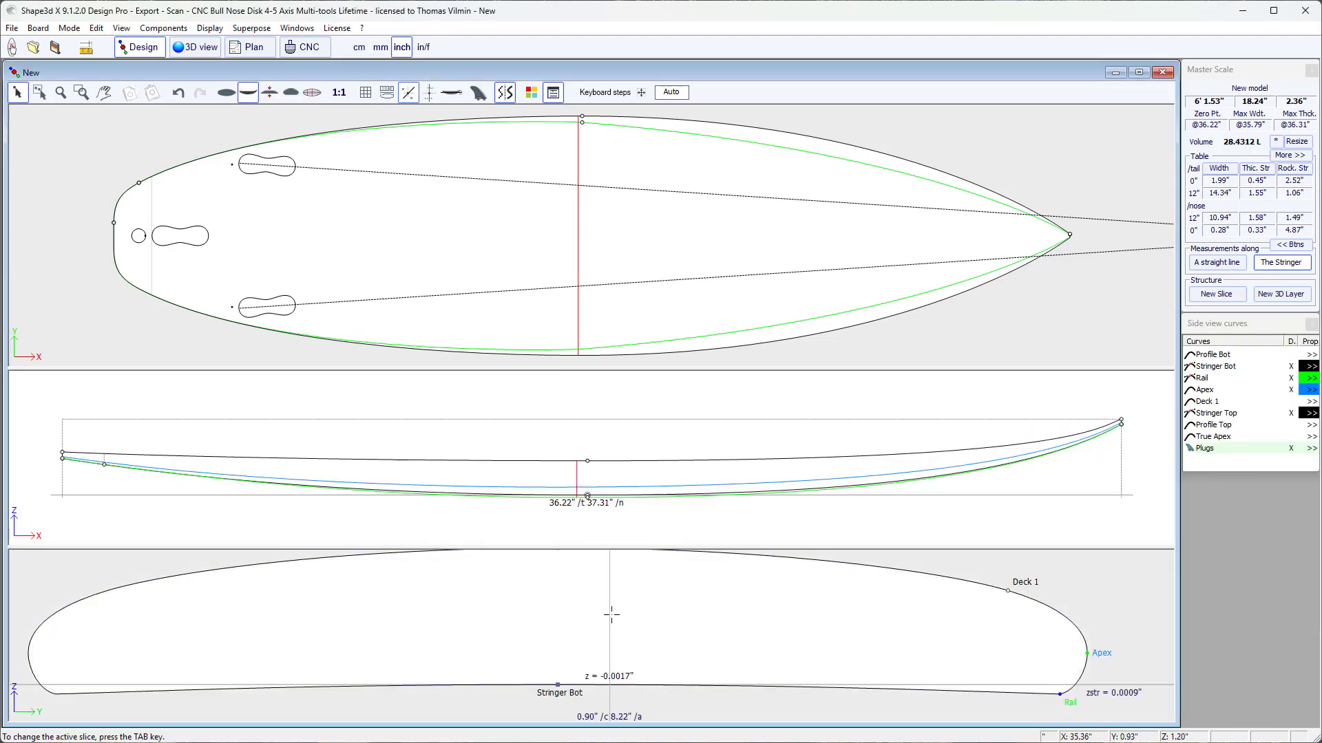
pyautogui.click(612, 615)
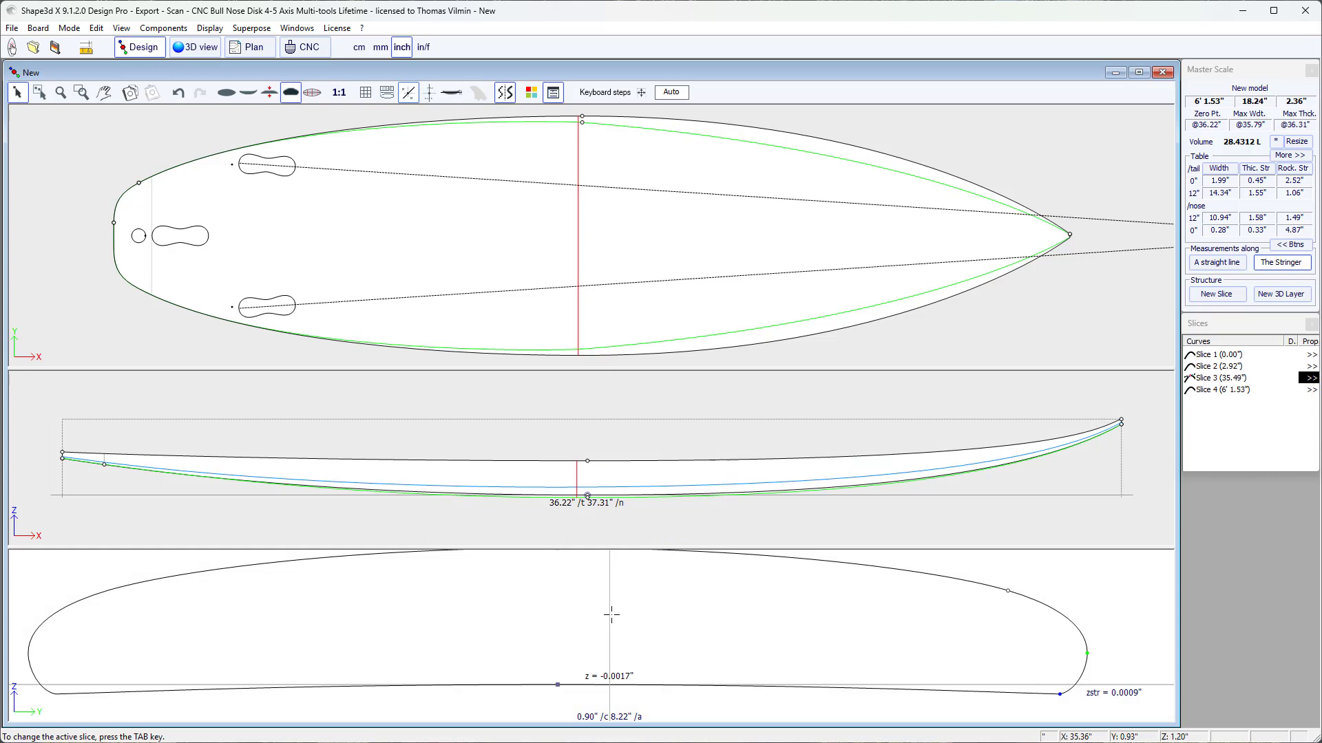
# Plot the Rail-to-Stringer Bot thickness curve in the bottom view with vertical stretch 10.
pyautogui.click(270, 94)
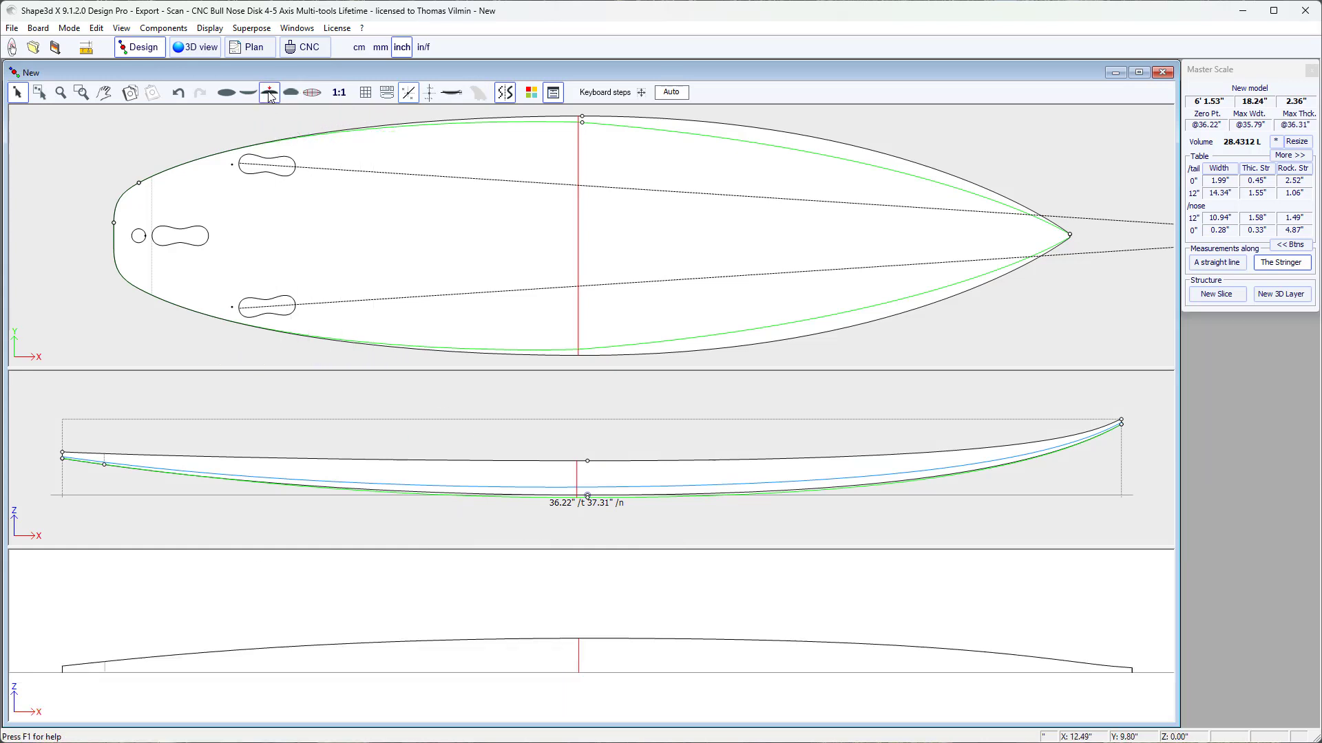
pyautogui.click(998, 608)
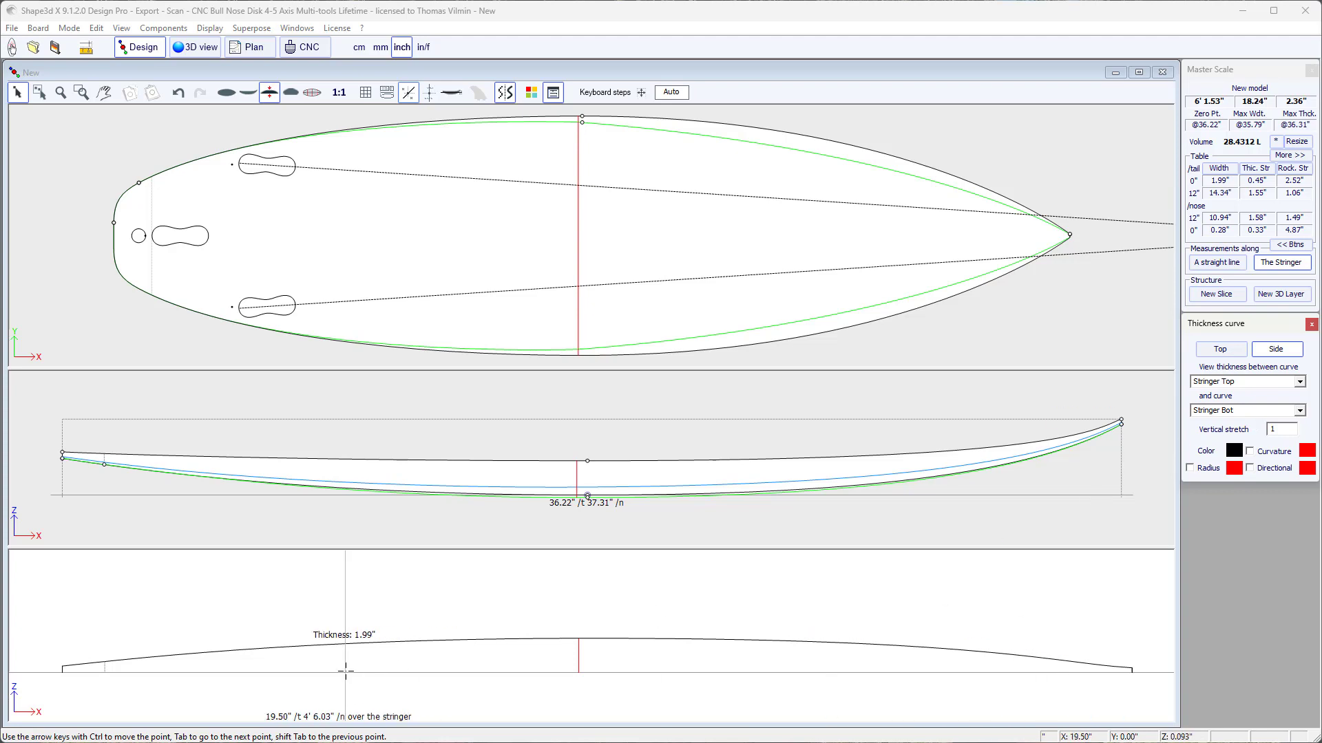
pyautogui.click(1301, 383)
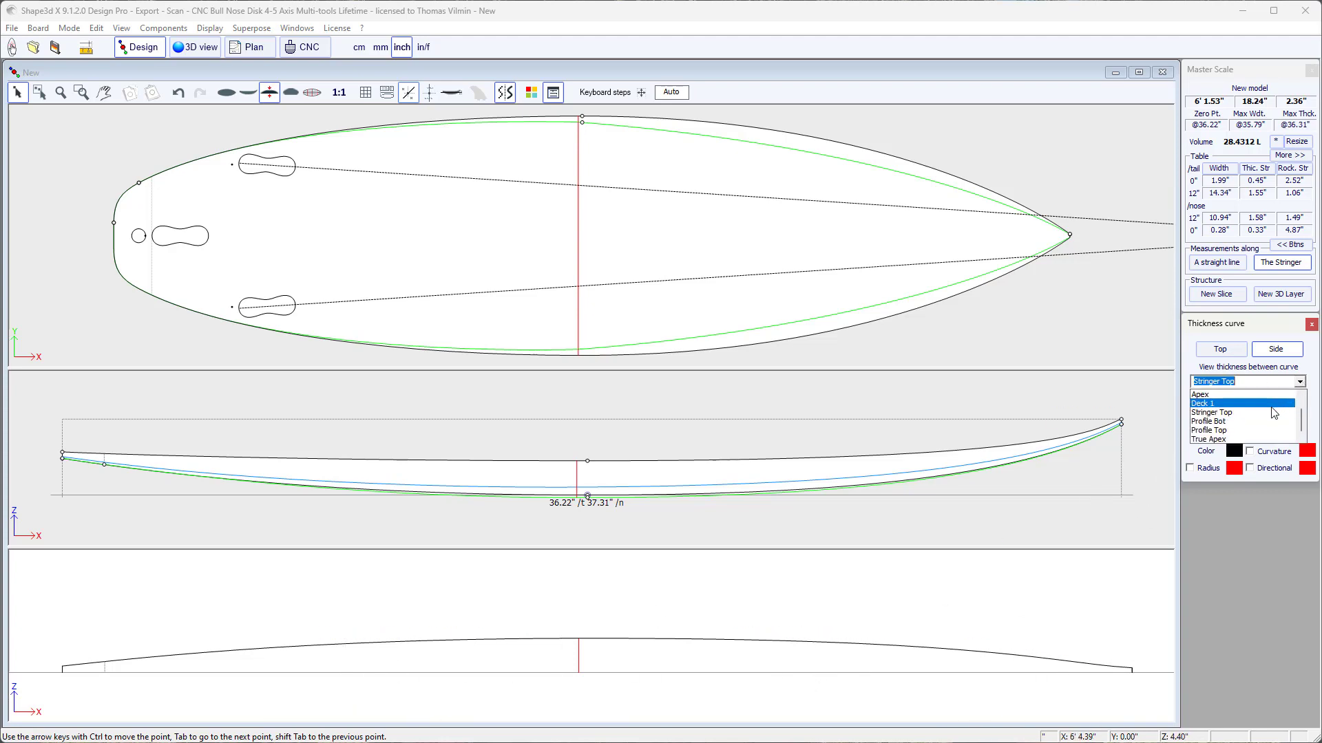
pyautogui.scroll(2, 1245, 410)
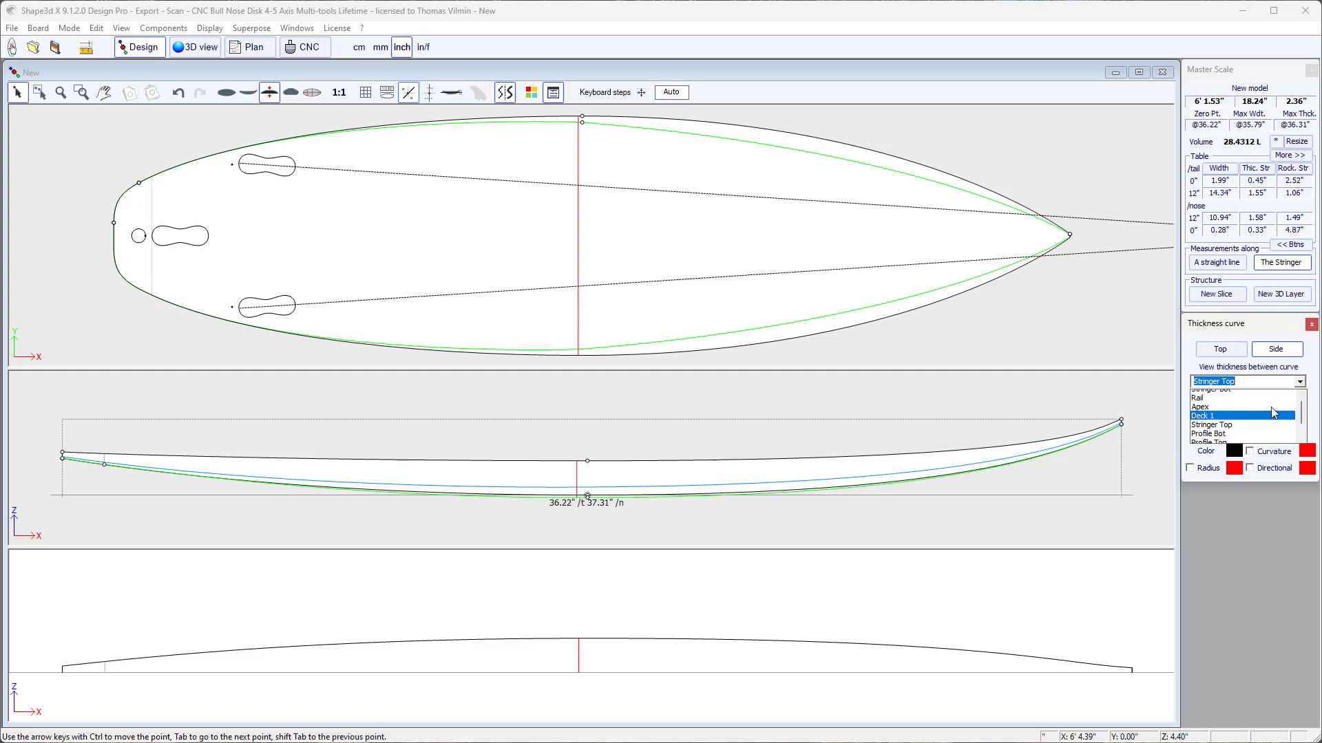
pyautogui.click(1217, 404)
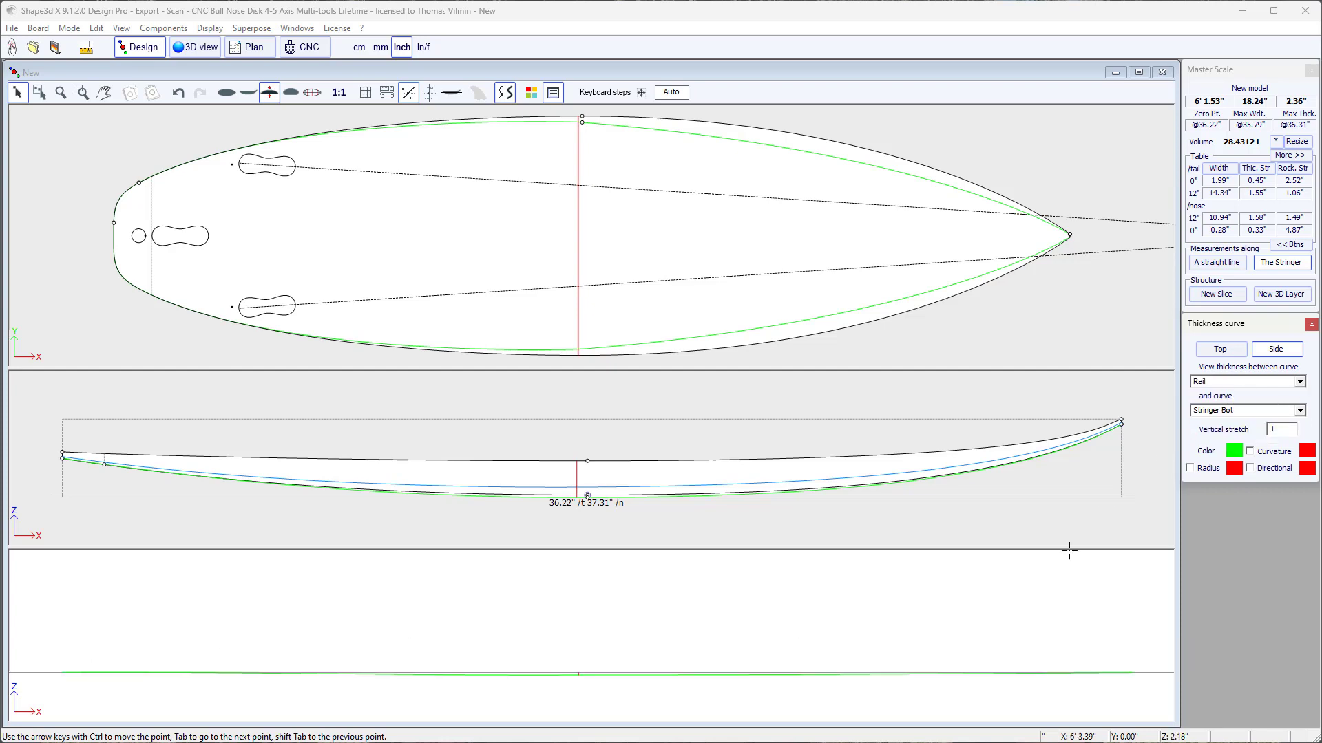
pyautogui.click(767, 599)
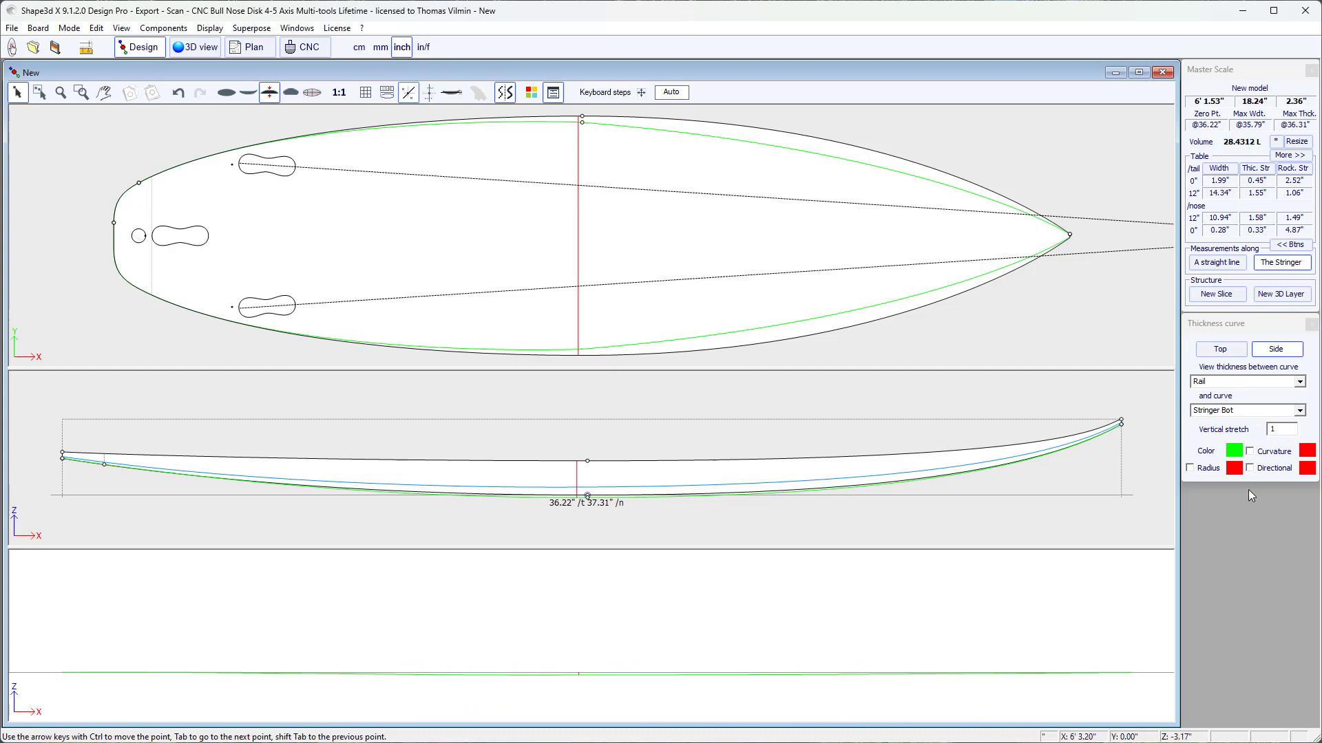
pyautogui.click(1283, 429)
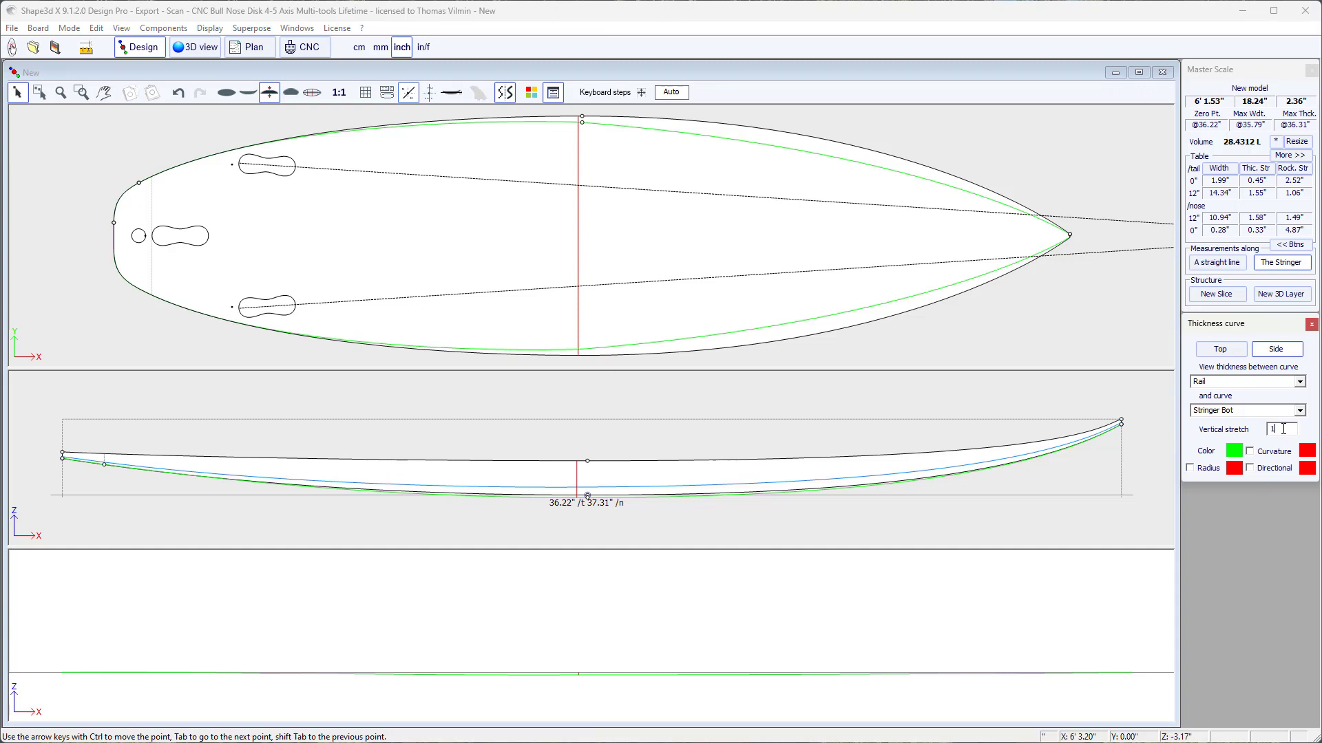
pyautogui.write('0')
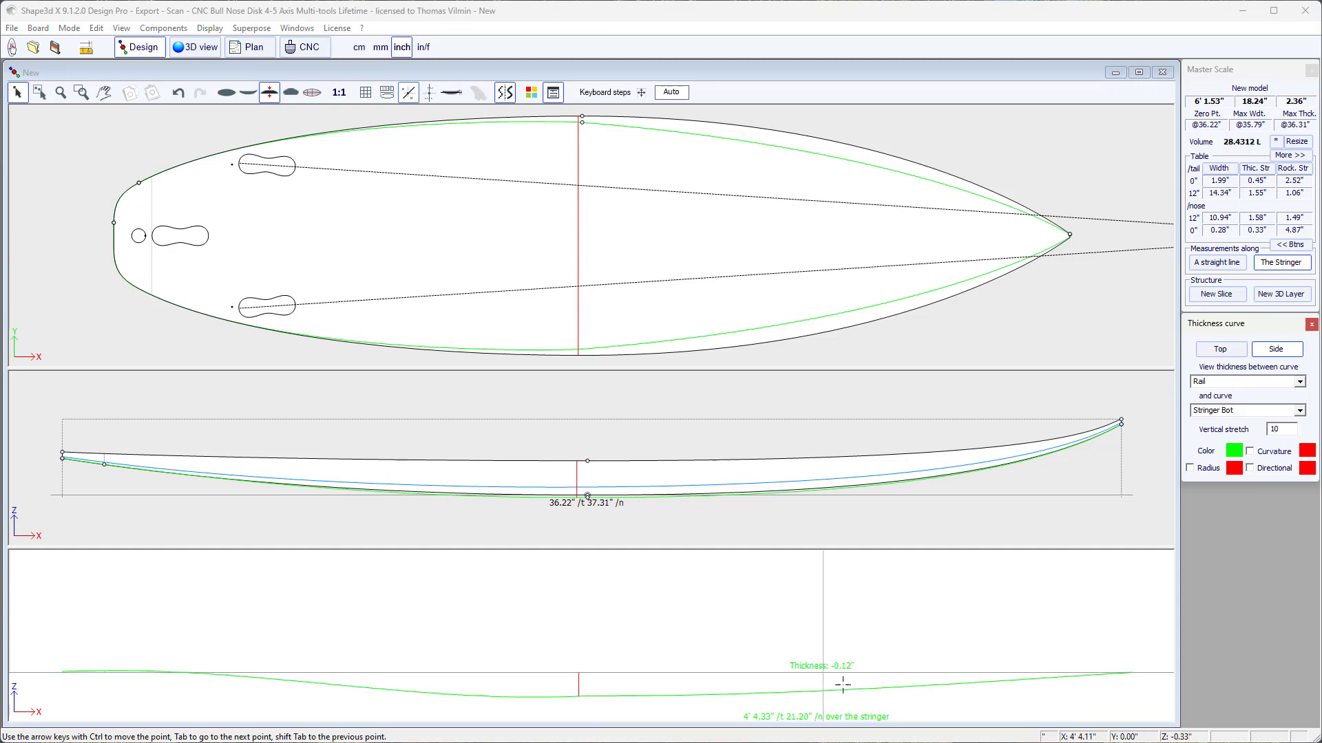
pyautogui.scroll(-1, 861, 625)
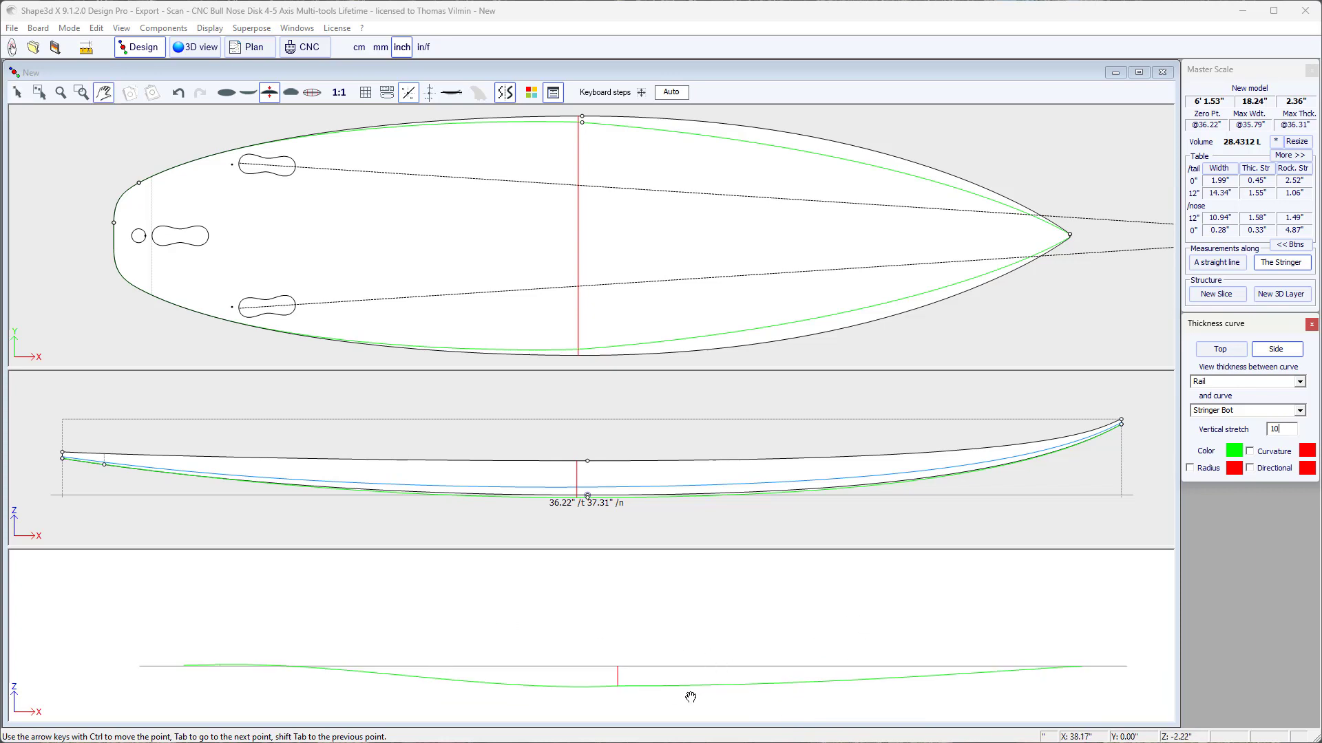
pyautogui.click(901, 523)
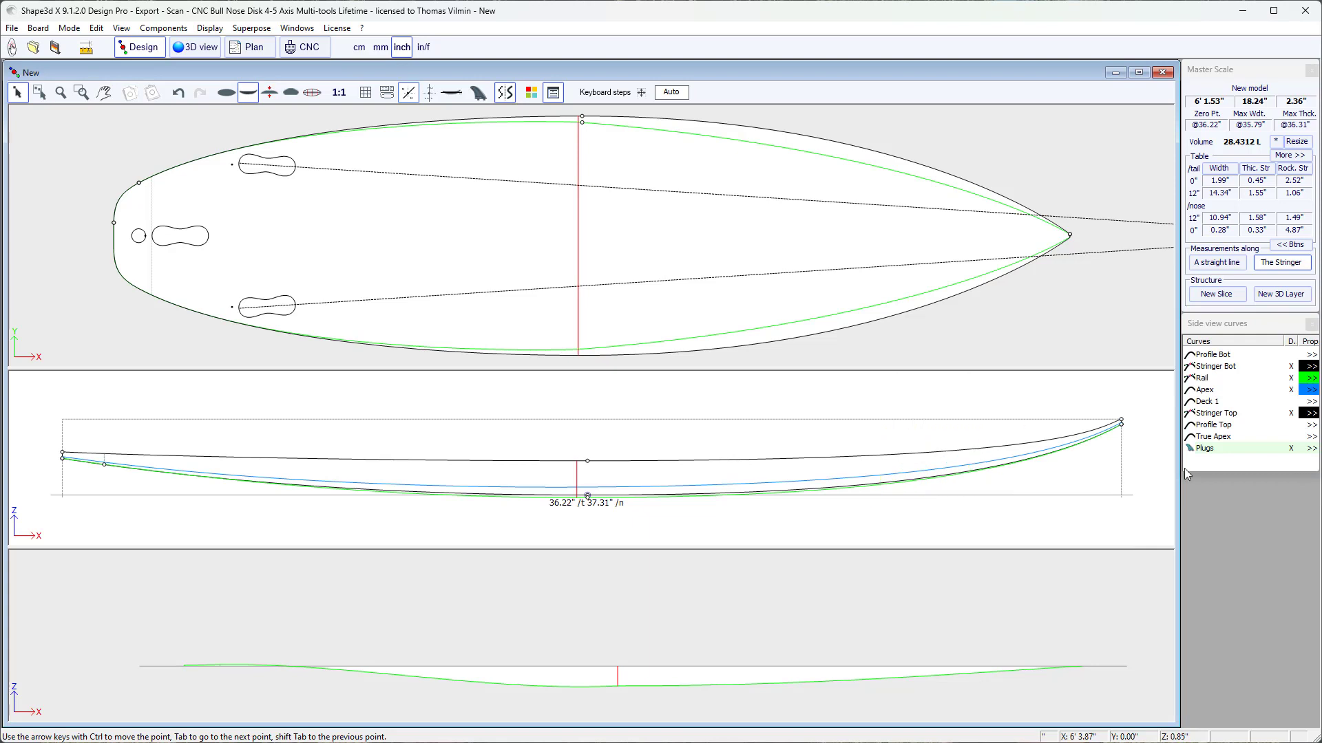
# Fix the Rail curve to Stringer Bot.
pyautogui.click(1307, 380)
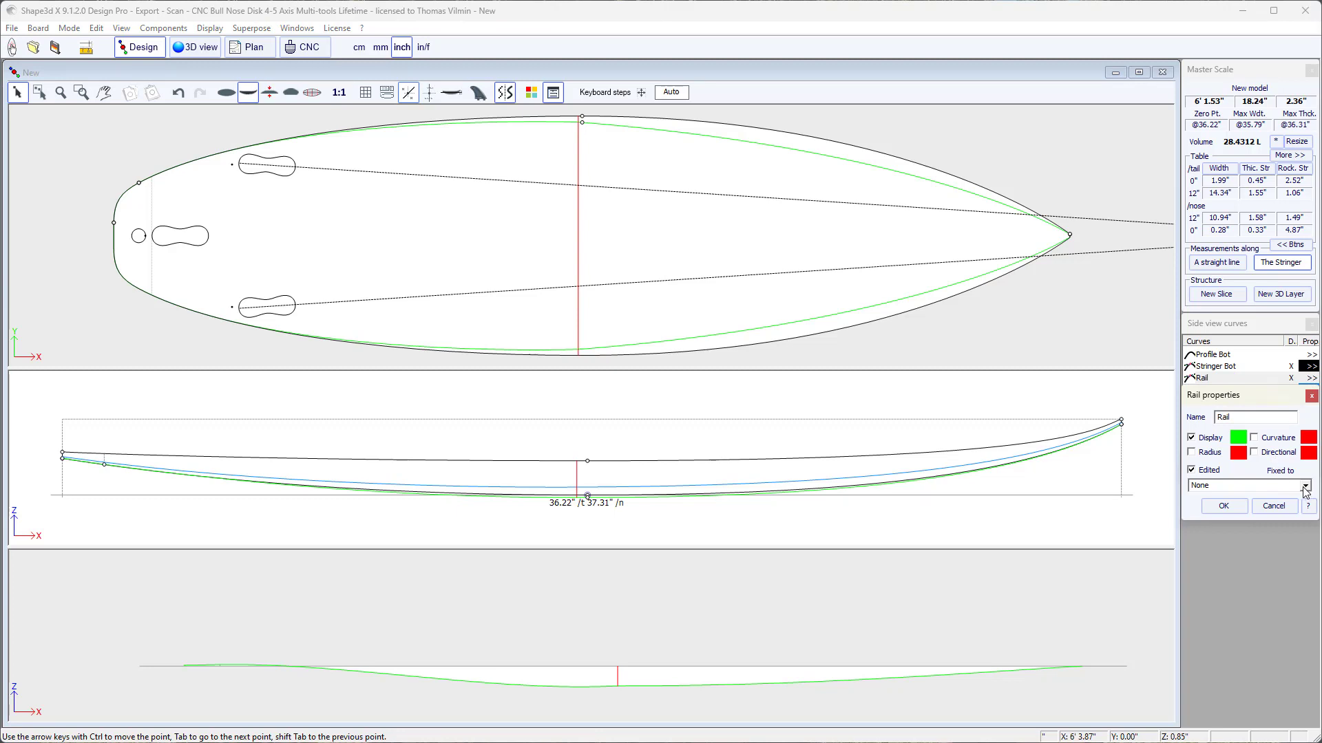
pyautogui.click(1305, 486)
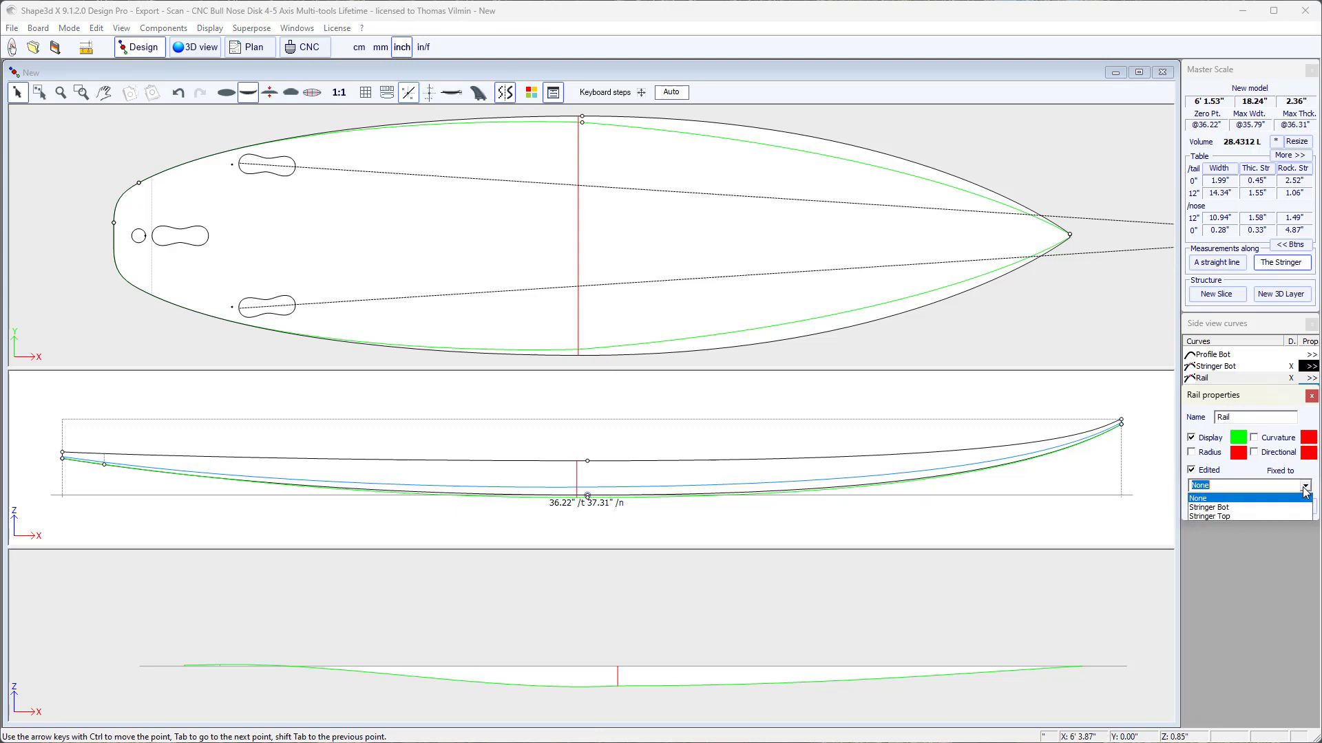
pyautogui.click(1248, 508)
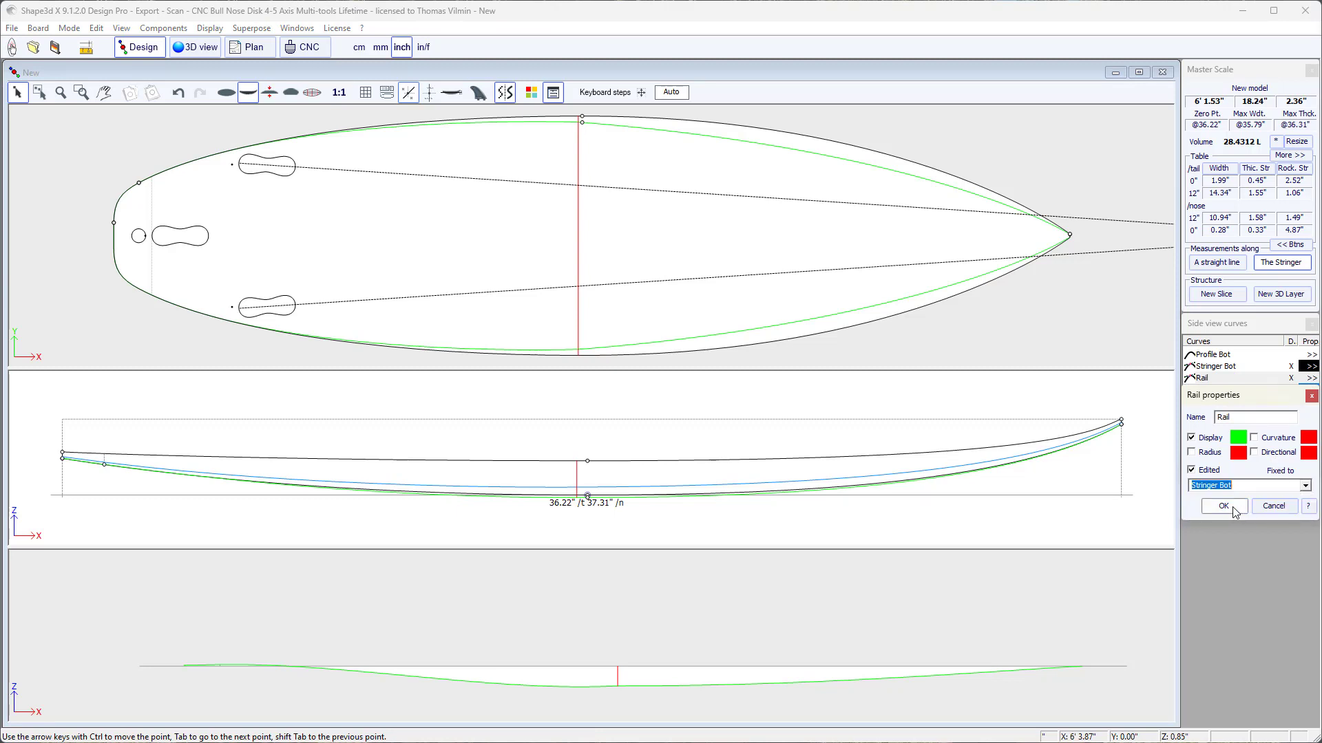
pyautogui.click(1228, 507)
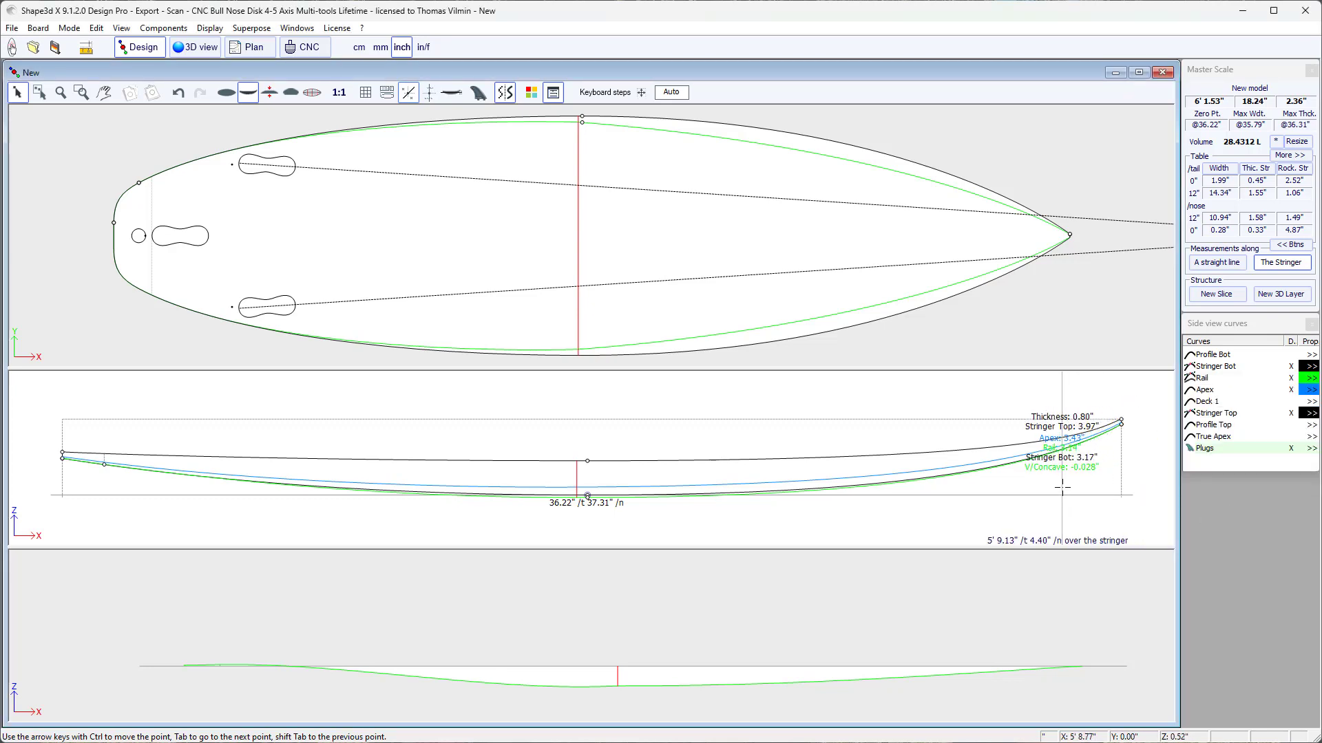
# Raise the mid-board rail point on the thickness plot from Z -0.160" to -0.047".
pyautogui.click(675, 671)
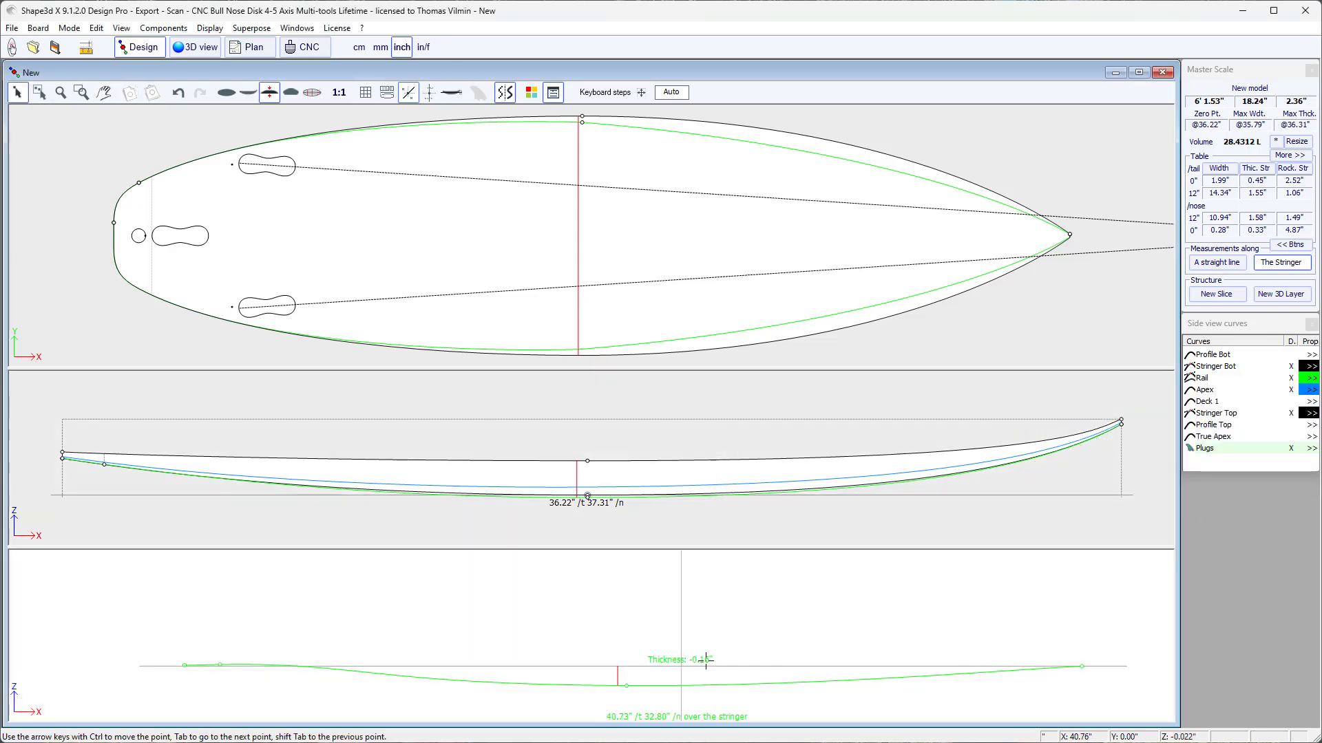
pyautogui.click(627, 686)
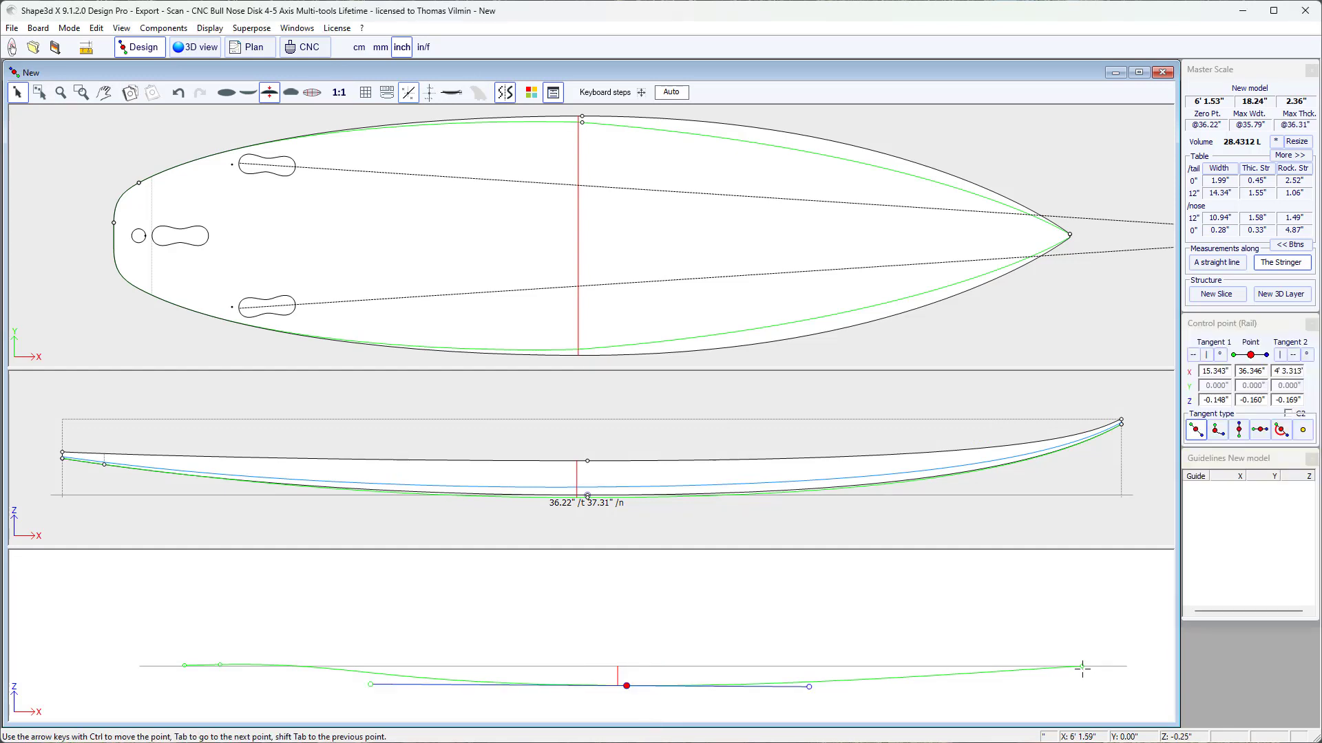
pyautogui.moveTo(630, 686); pyautogui.dragTo(556, 680, button='middle')
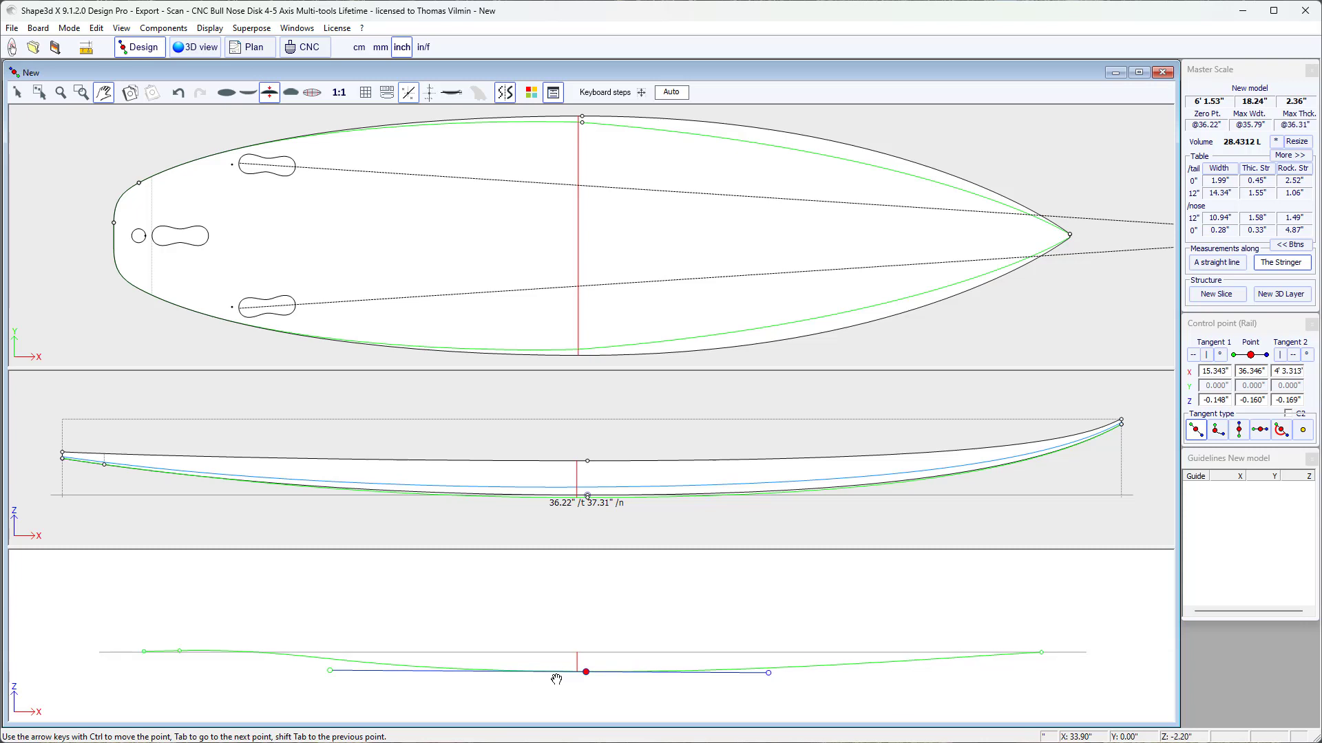
pyautogui.hotkey('ctrl', 'Up')
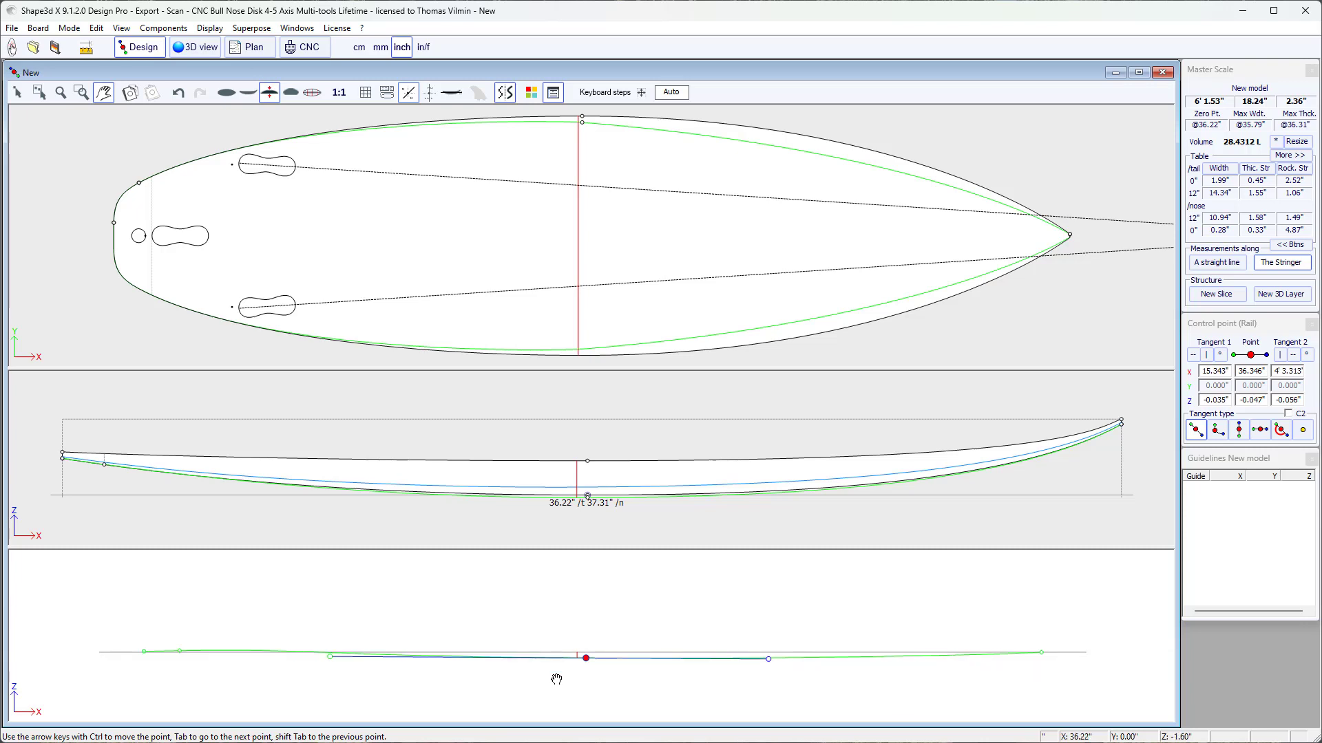
# Lower the Stringer Bot nose point to Z 4.647", giving 4.65" nose rocker and 28.5142 L.
pyautogui.scroll(5, 586, 493)
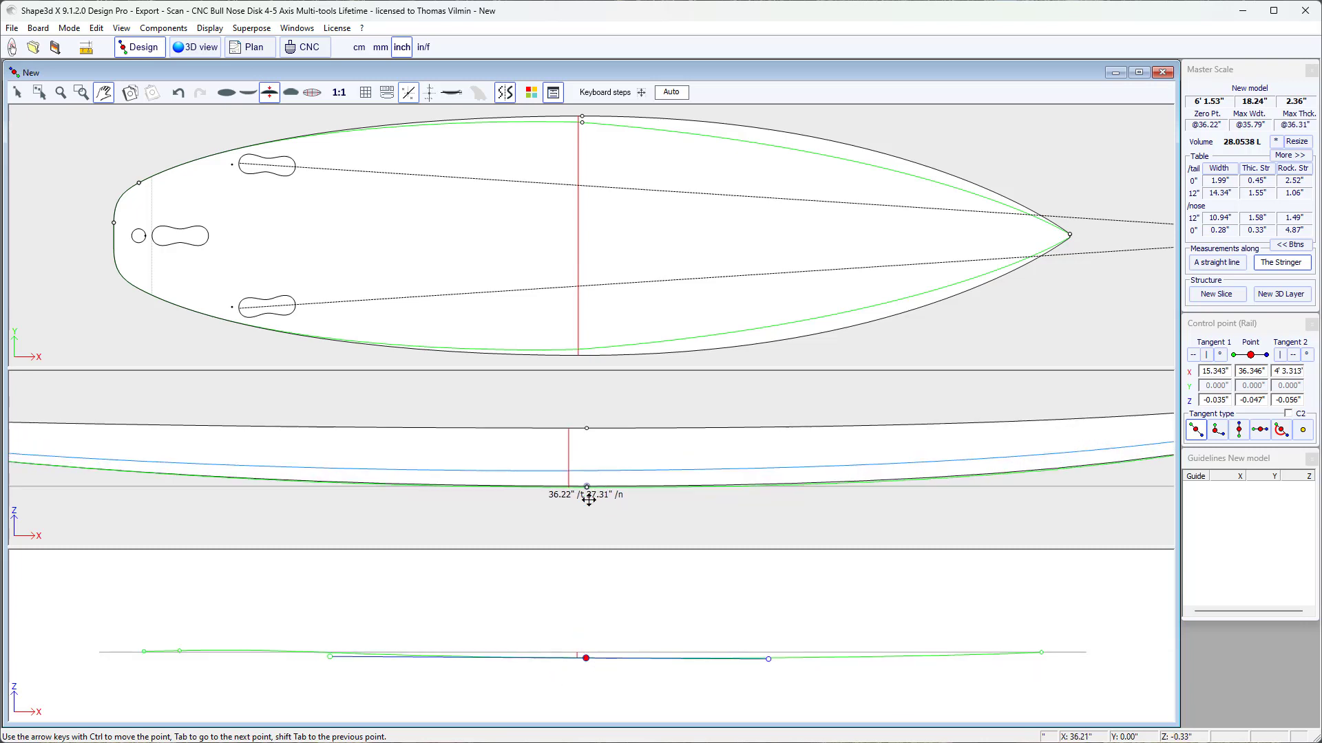
pyautogui.scroll(2, 585, 432)
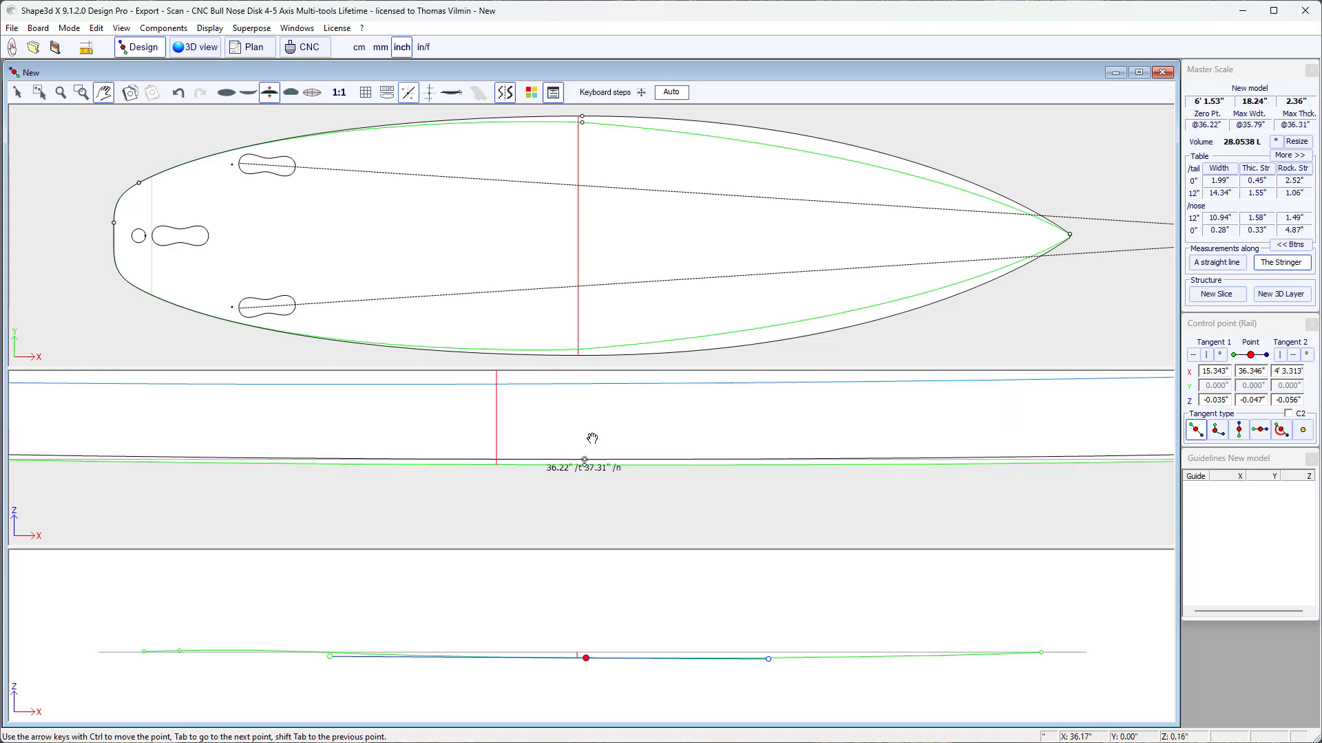
pyautogui.scroll(-6, 598, 445)
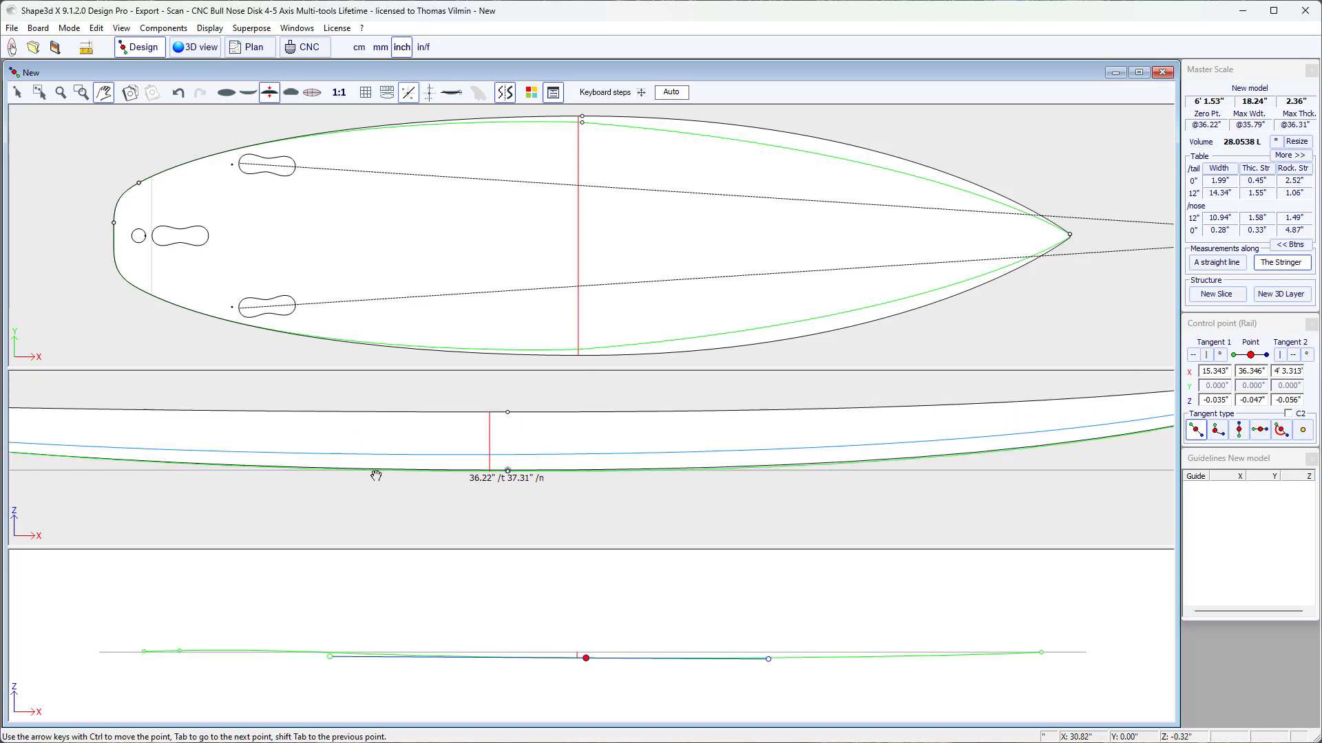
pyautogui.scroll(4, 950, 403)
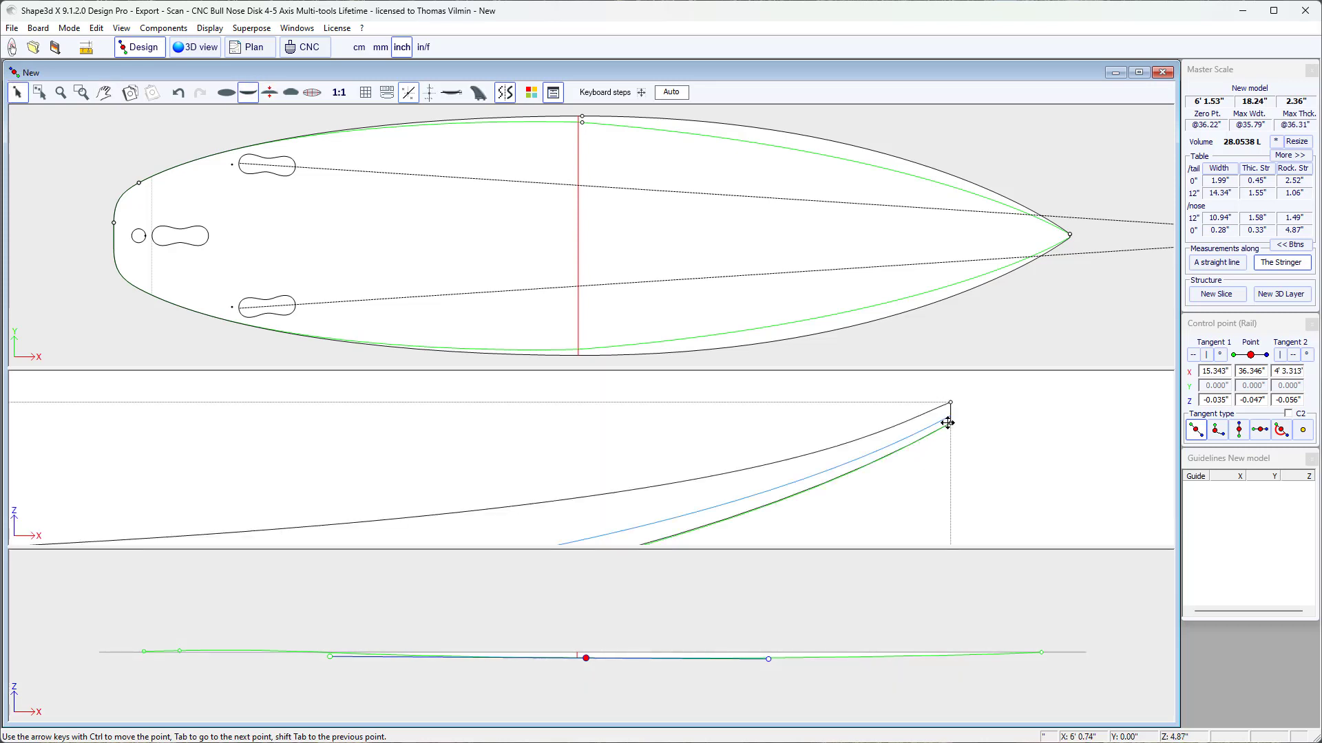
pyautogui.click(948, 423)
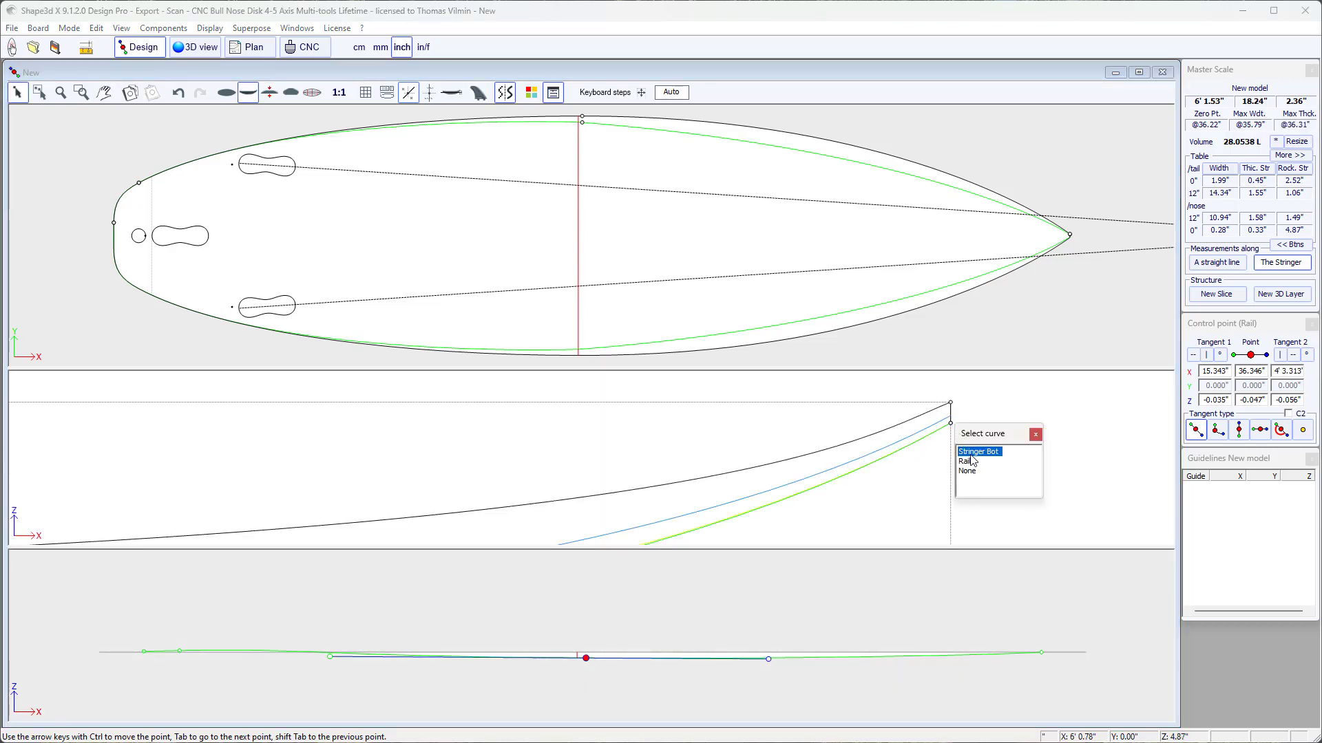
pyautogui.click(978, 451)
pyautogui.scroll(-2, 1008, 427)
pyautogui.press('Down')
pyautogui.press('Down')
pyautogui.press('Down')
pyautogui.press('Down')
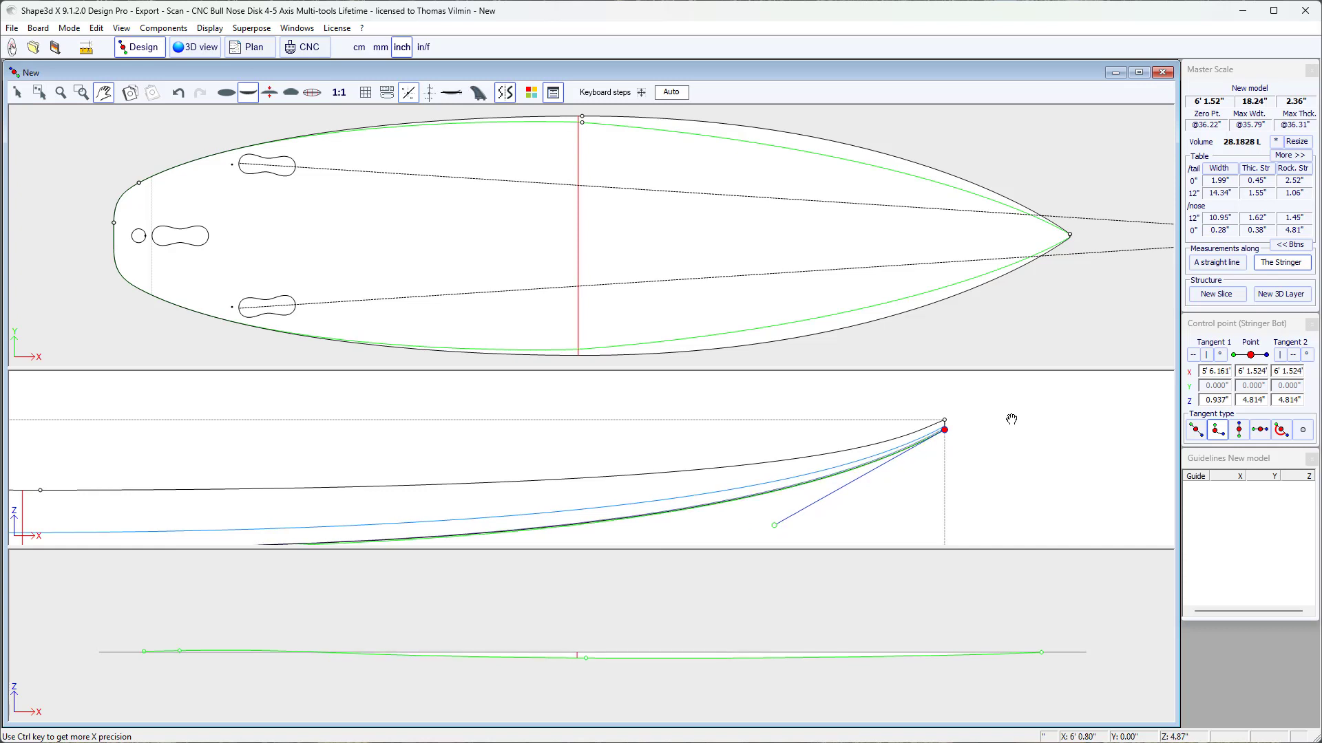
pyautogui.press('Down')
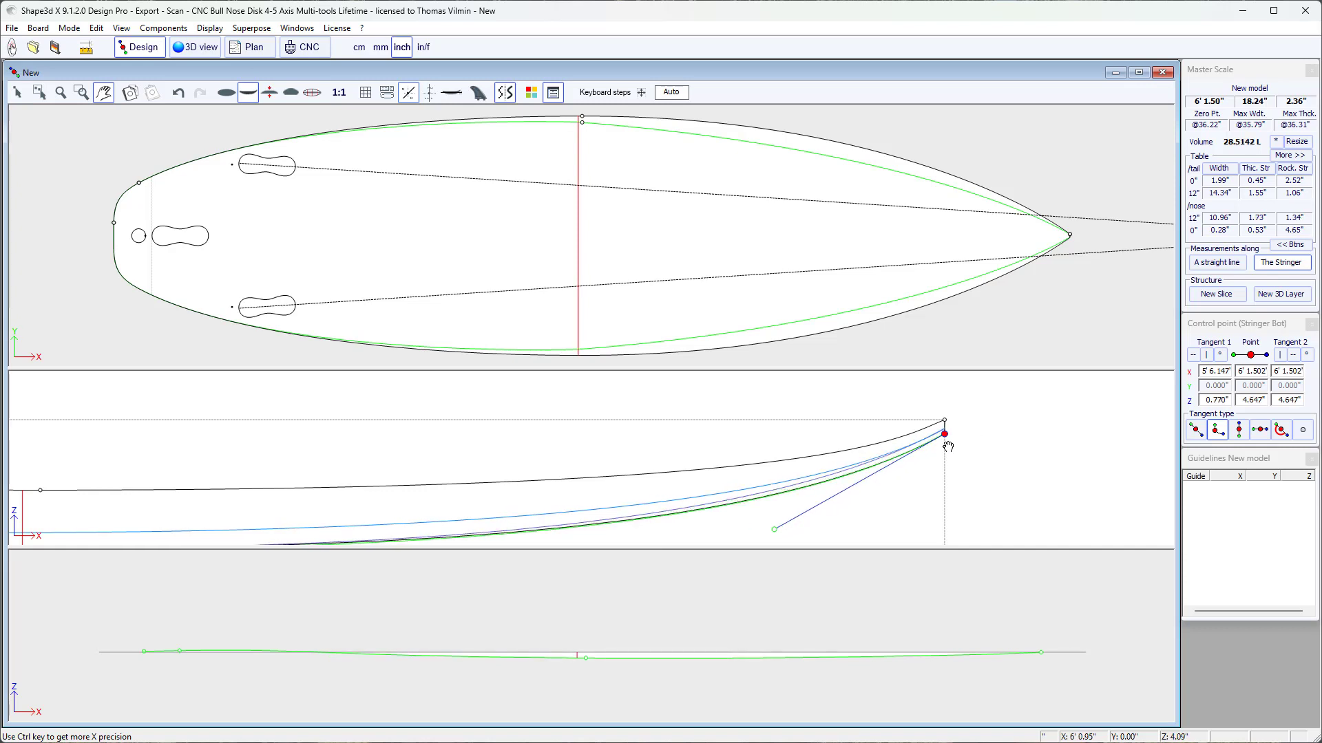
pyautogui.scroll(-1, 996, 425)
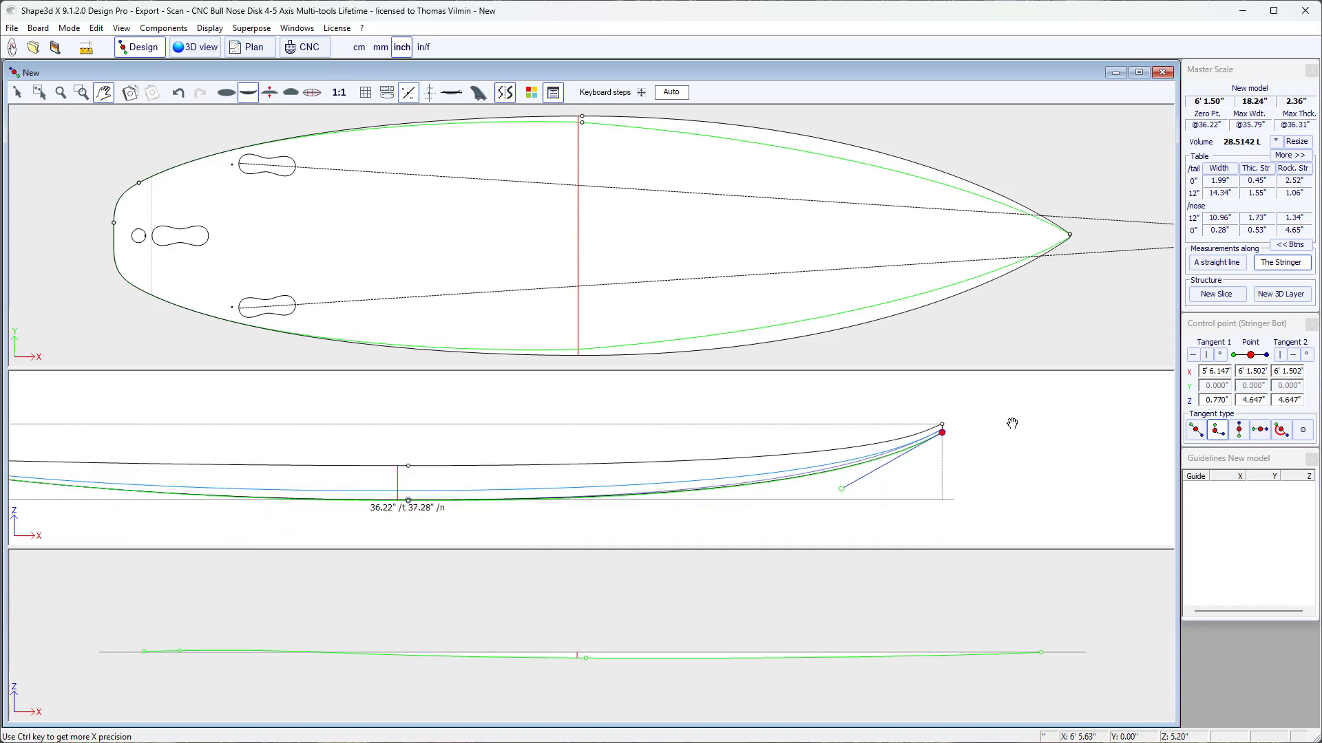
pyautogui.press('Escape')
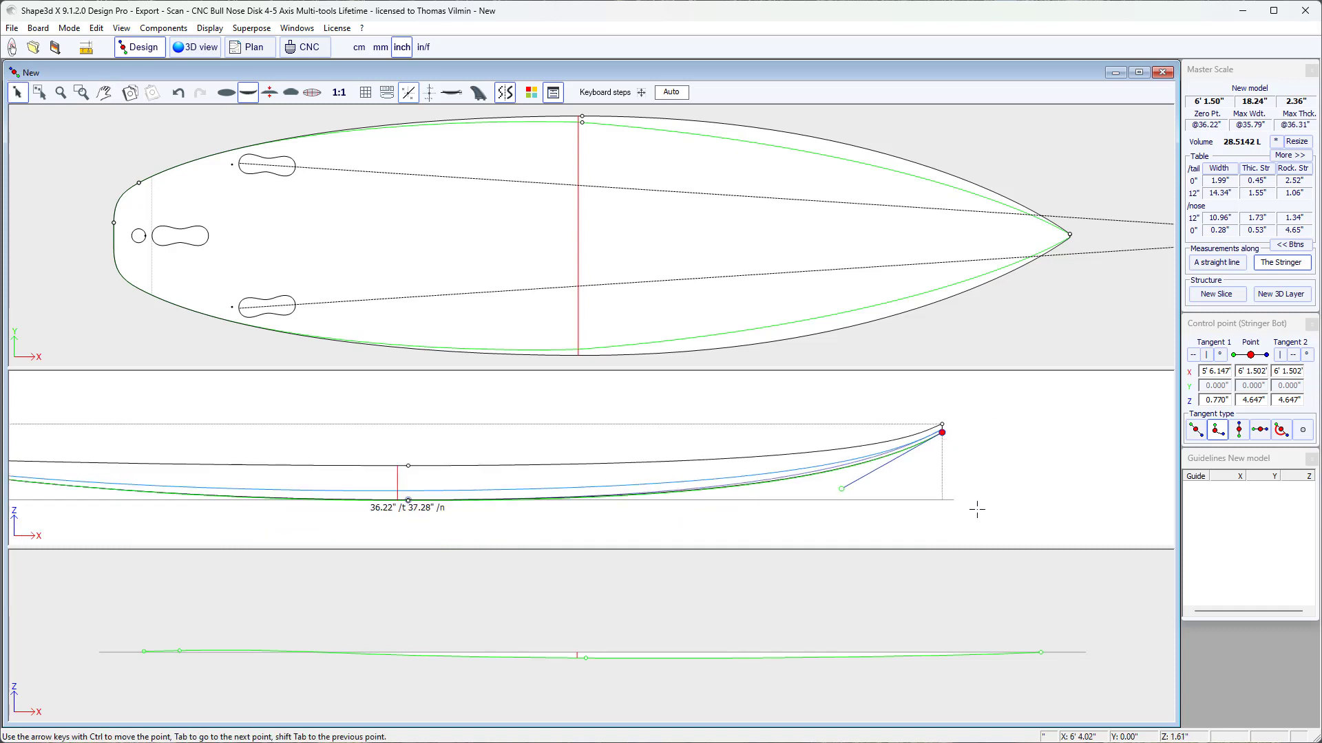
pyautogui.click(909, 610)
# Measure thickness from Stringer Top to Stringer Bot with vertical stretch reduced from 10 to 1.
pyautogui.click(1299, 382)
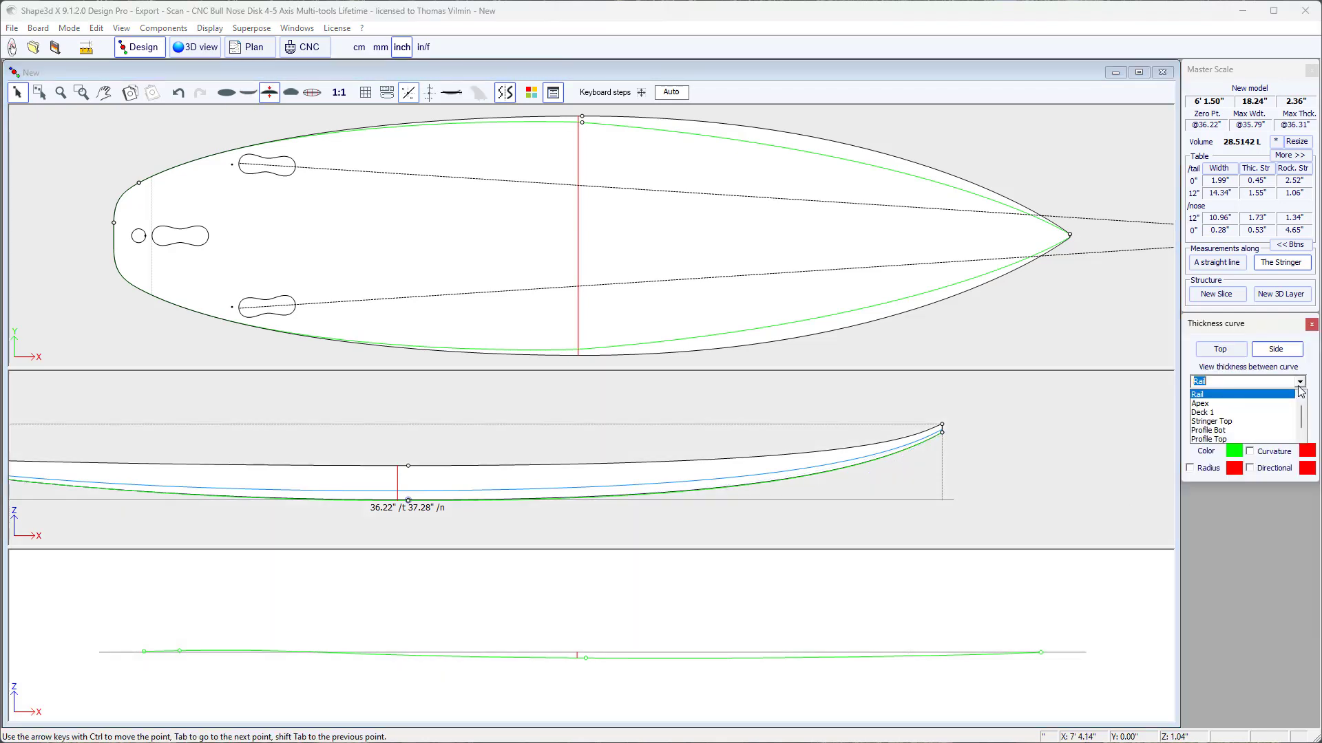
pyautogui.click(1252, 422)
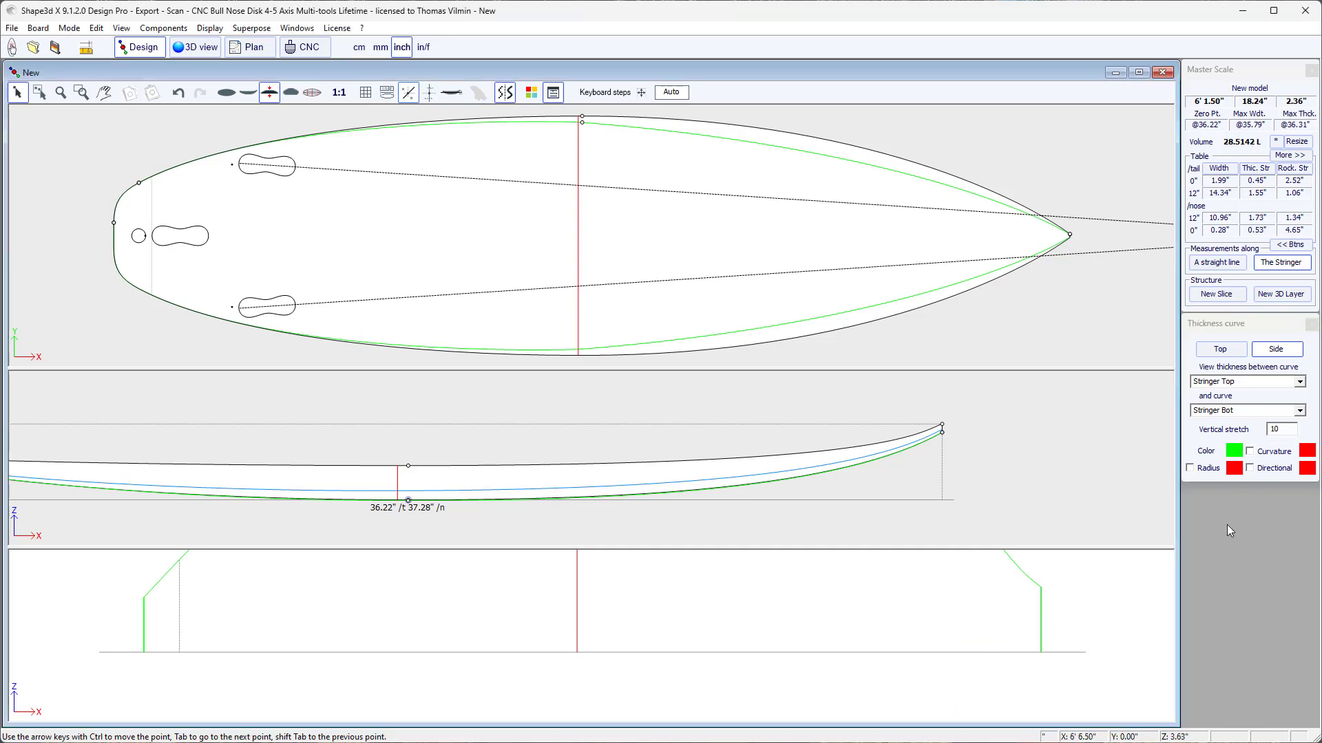
pyautogui.moveTo(1273, 433); pyautogui.dragTo(1282, 431)
pyautogui.press('BackSpace')
# Nudge the Stringer Bot nose point down a step, then return it to Z 4.647".
pyautogui.click(978, 590)
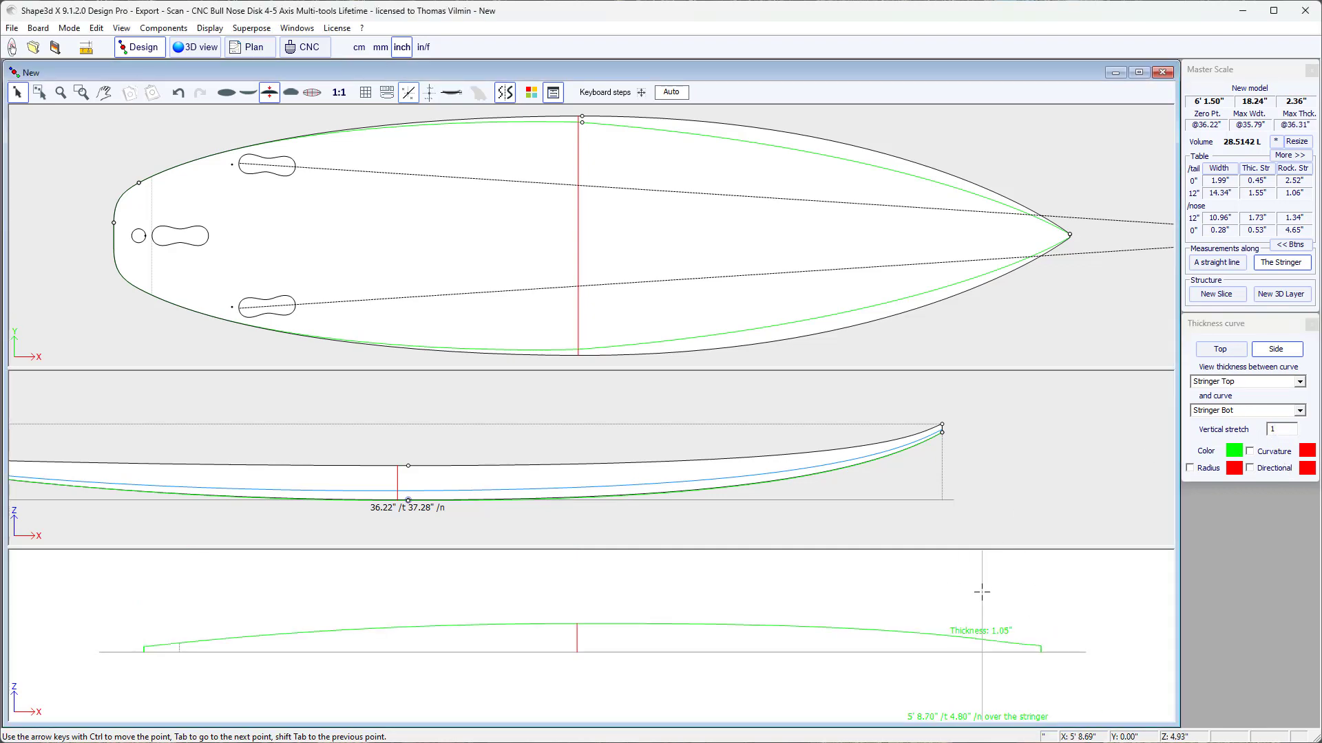
pyautogui.click(1085, 451)
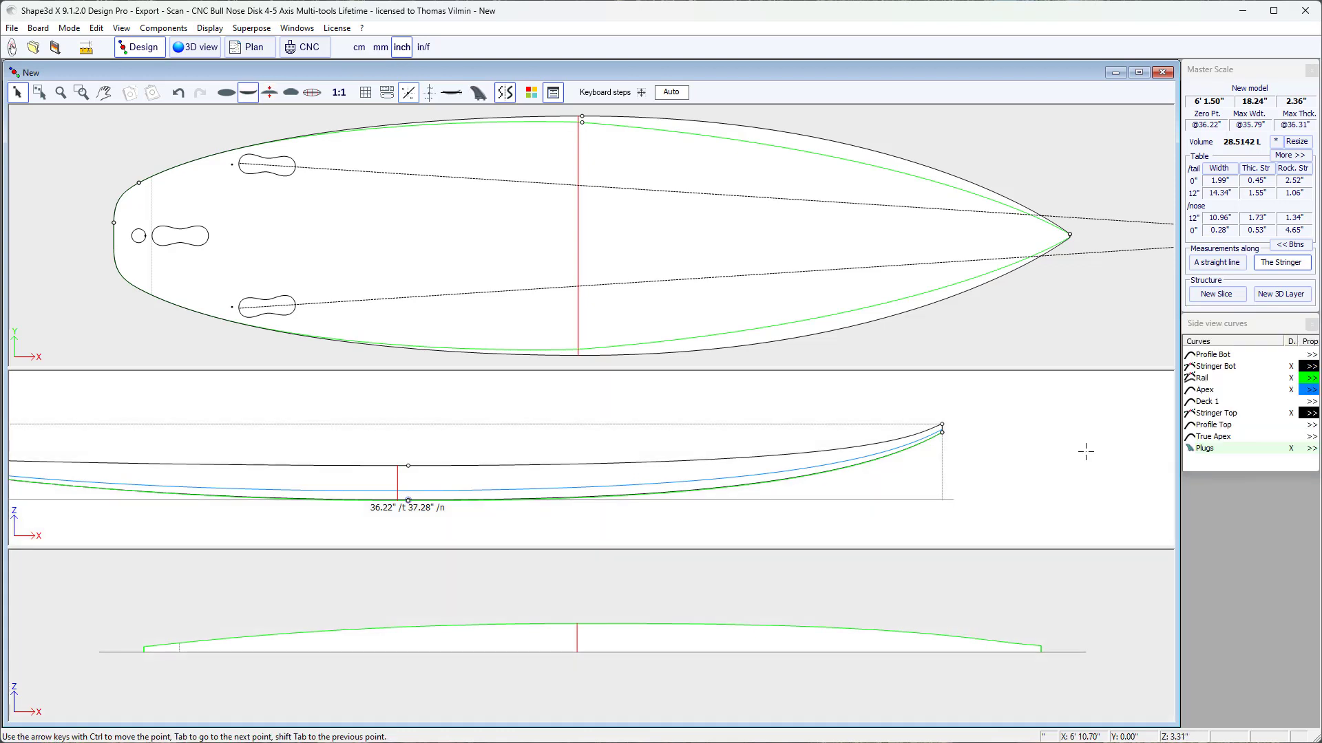
pyautogui.click(952, 434)
pyautogui.click(991, 466)
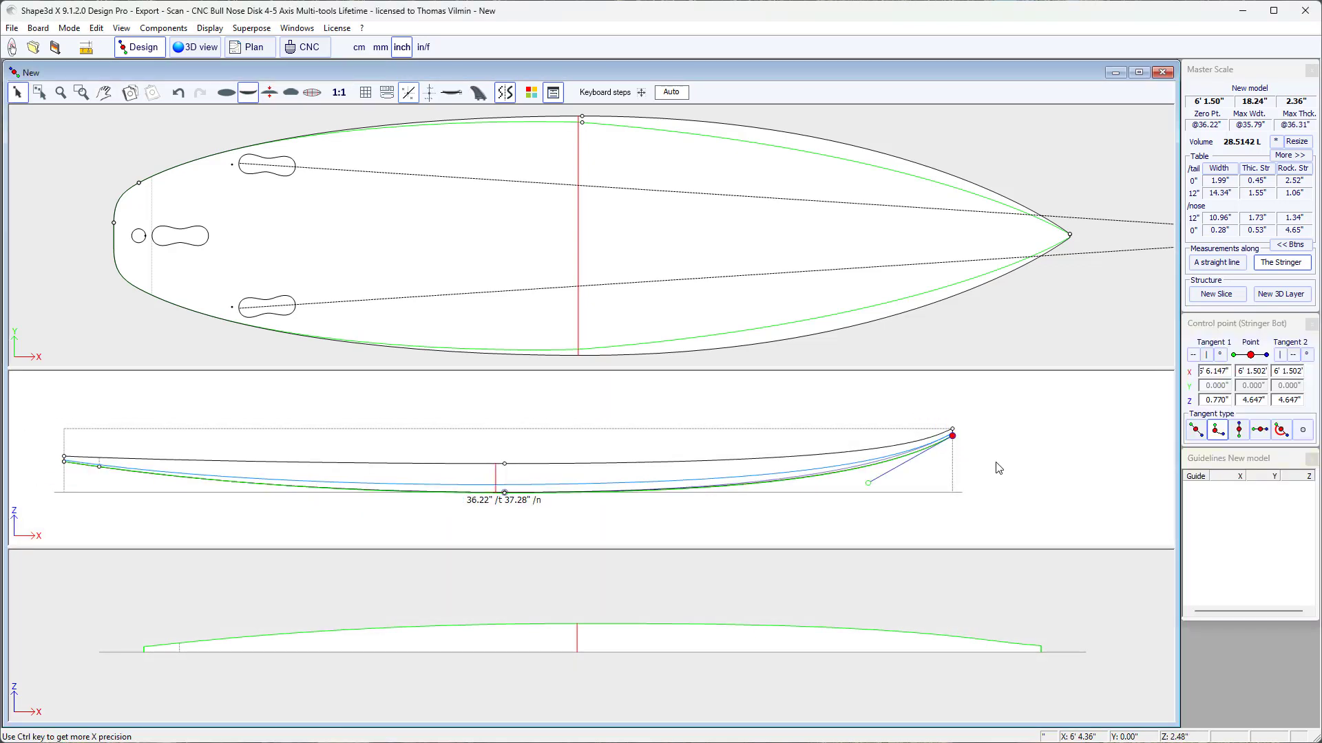
pyautogui.press('Down')
pyautogui.press('Down')
pyautogui.press('Down')
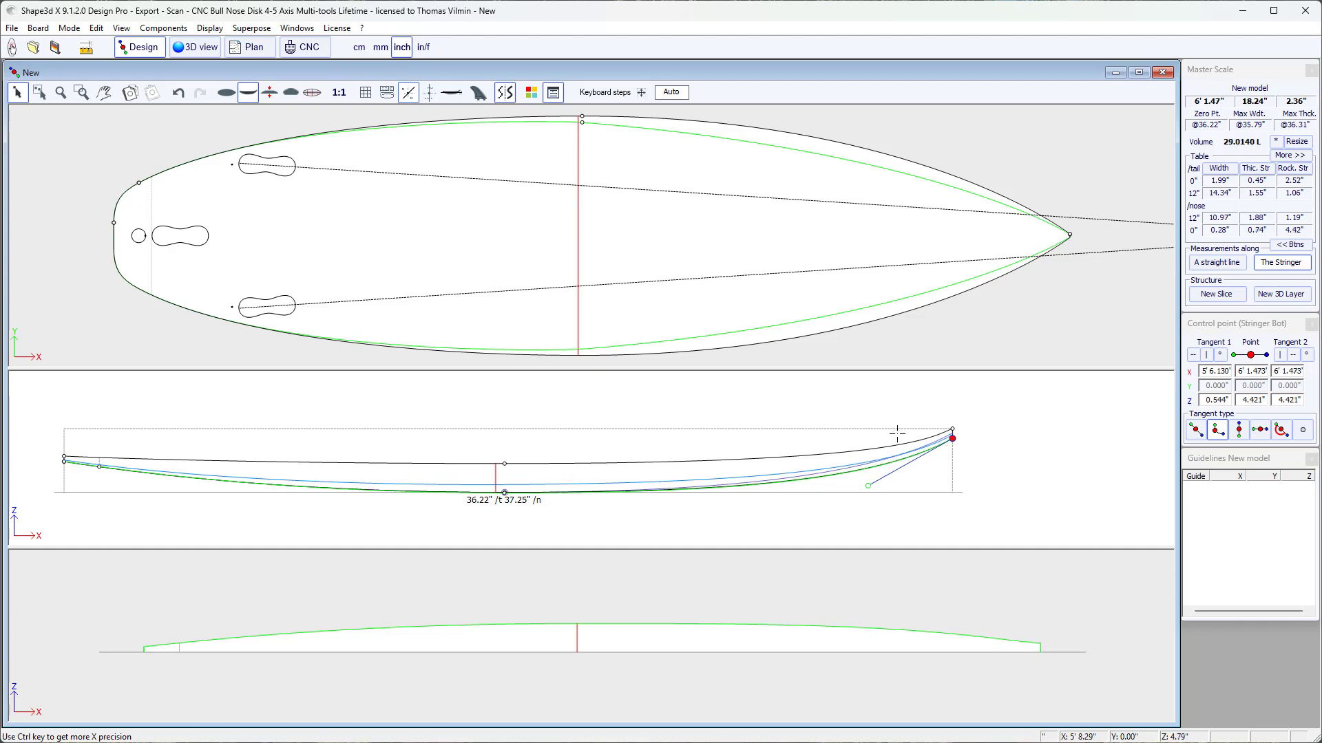
pyautogui.moveTo(1022, 475); pyautogui.dragTo(1014, 474)
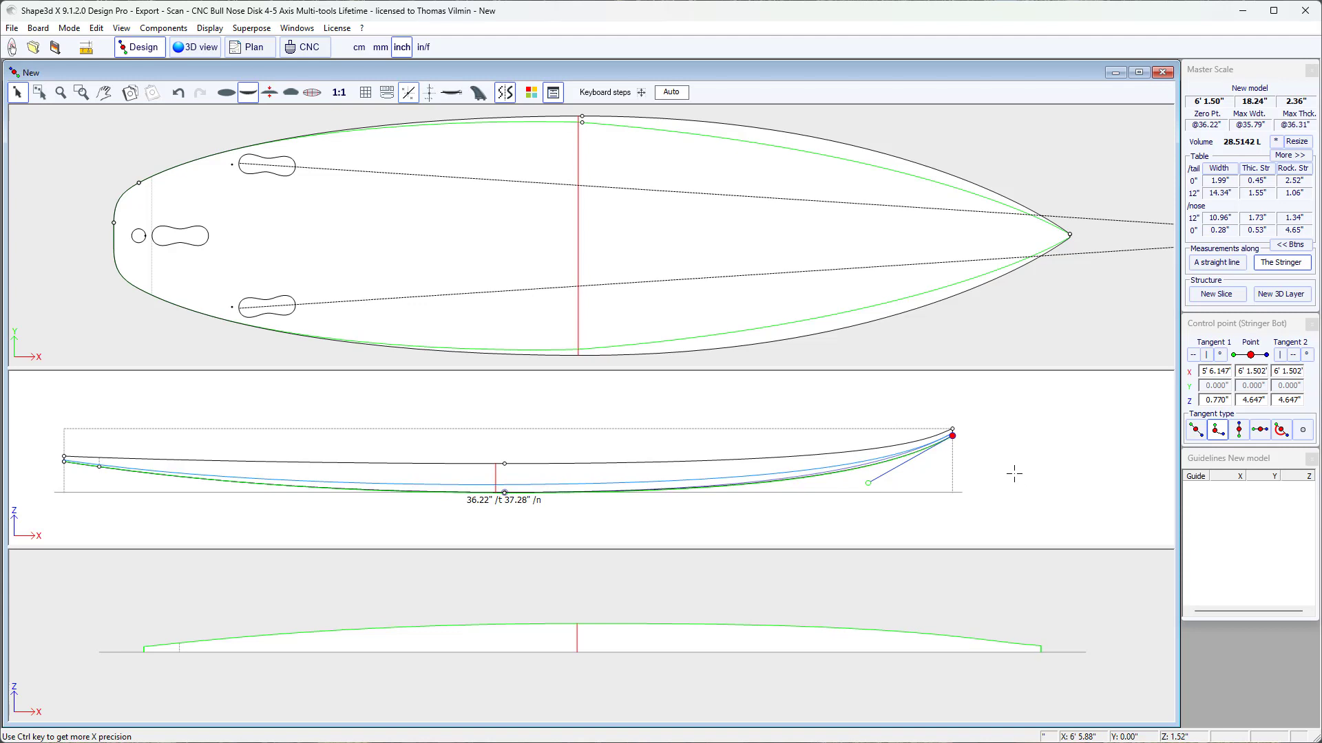
pyautogui.click(985, 454)
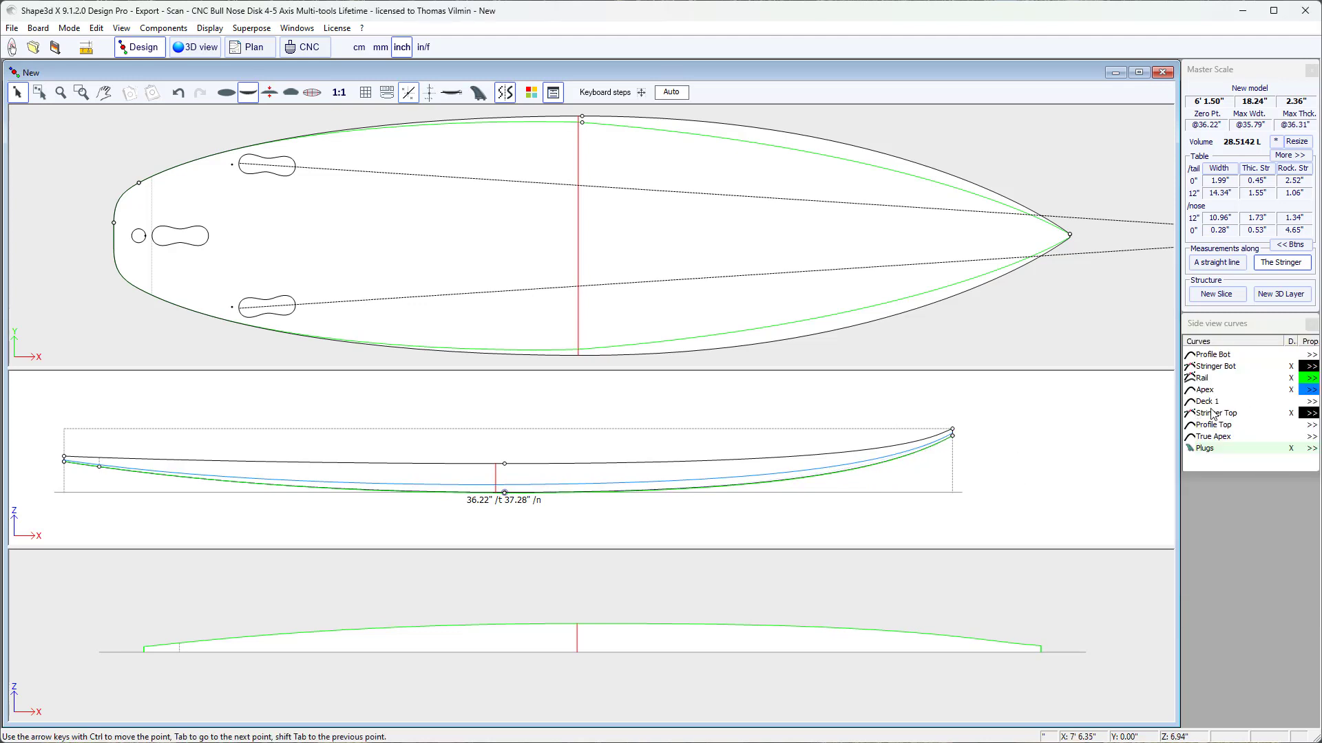
# Set the Stringer Top curve's properties so it is fixed to Stringer Bot.
pyautogui.click(1232, 414)
pyautogui.click(1310, 414)
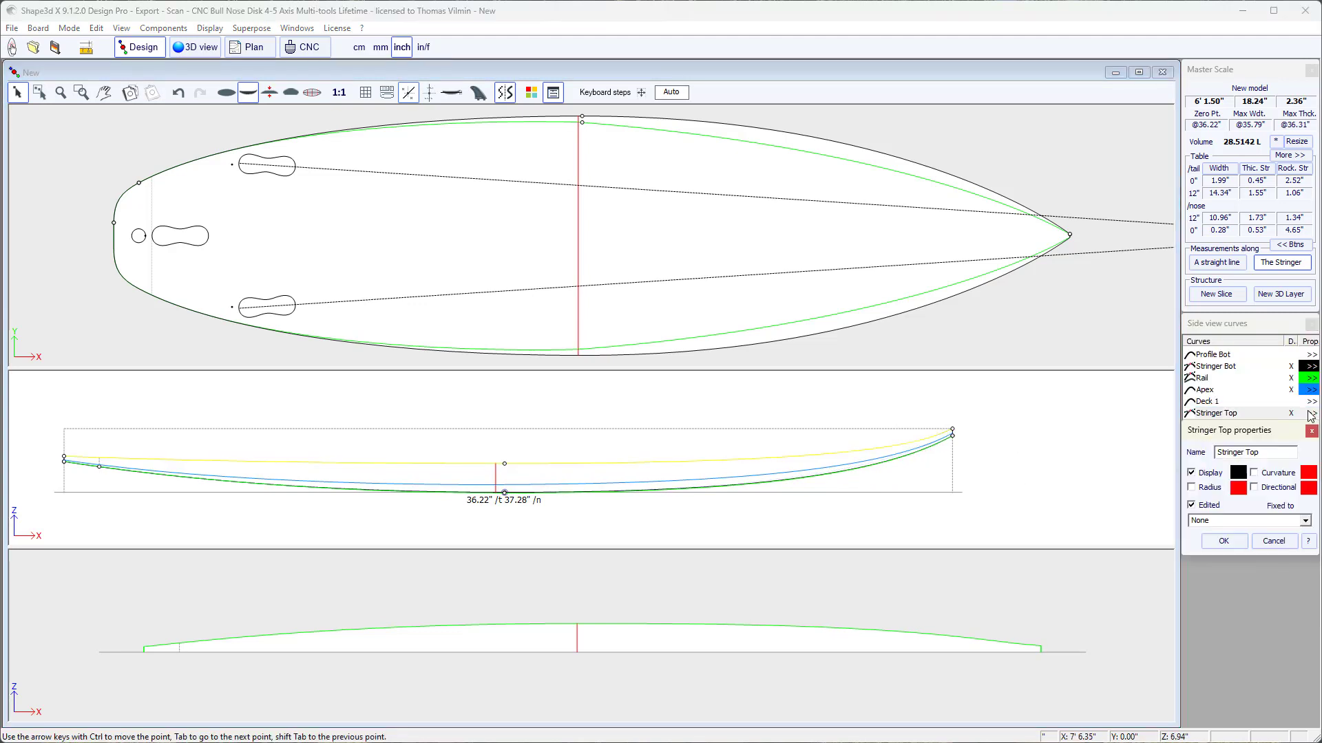
pyautogui.click(1306, 521)
pyautogui.click(1264, 543)
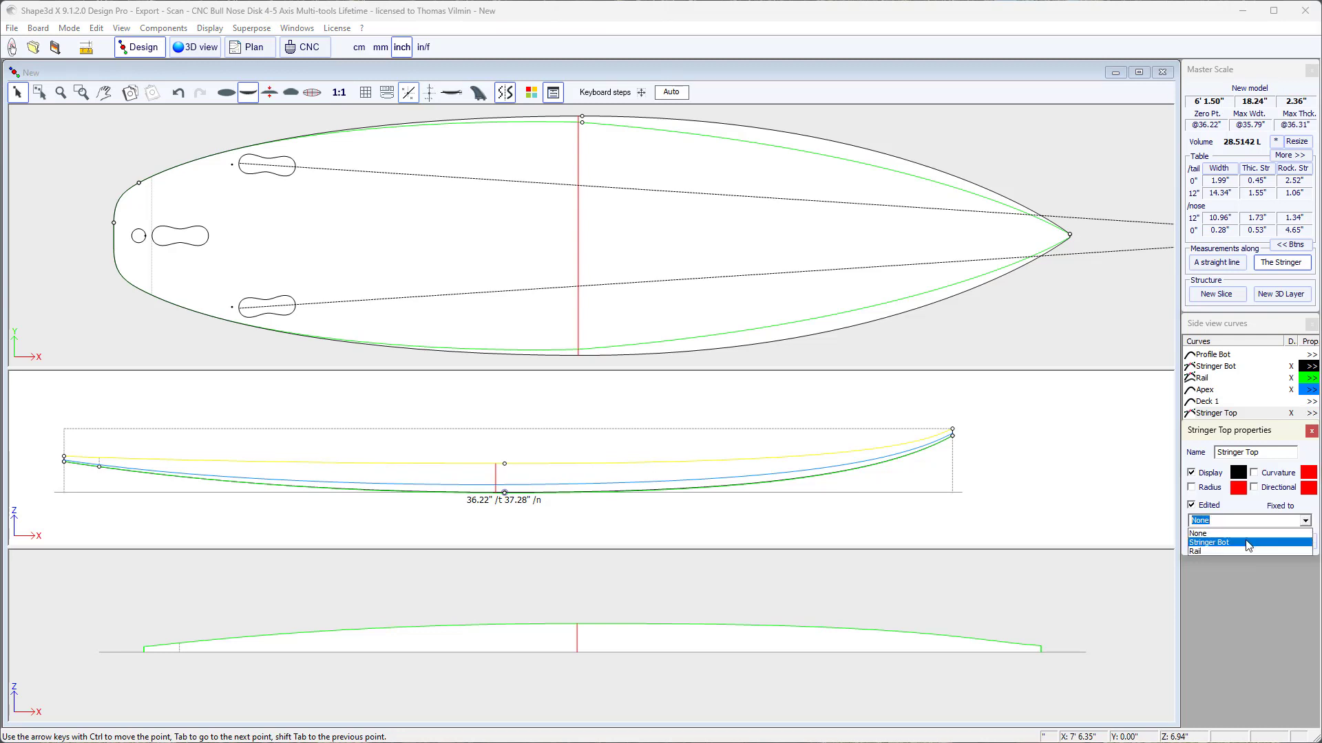
pyautogui.click(1224, 542)
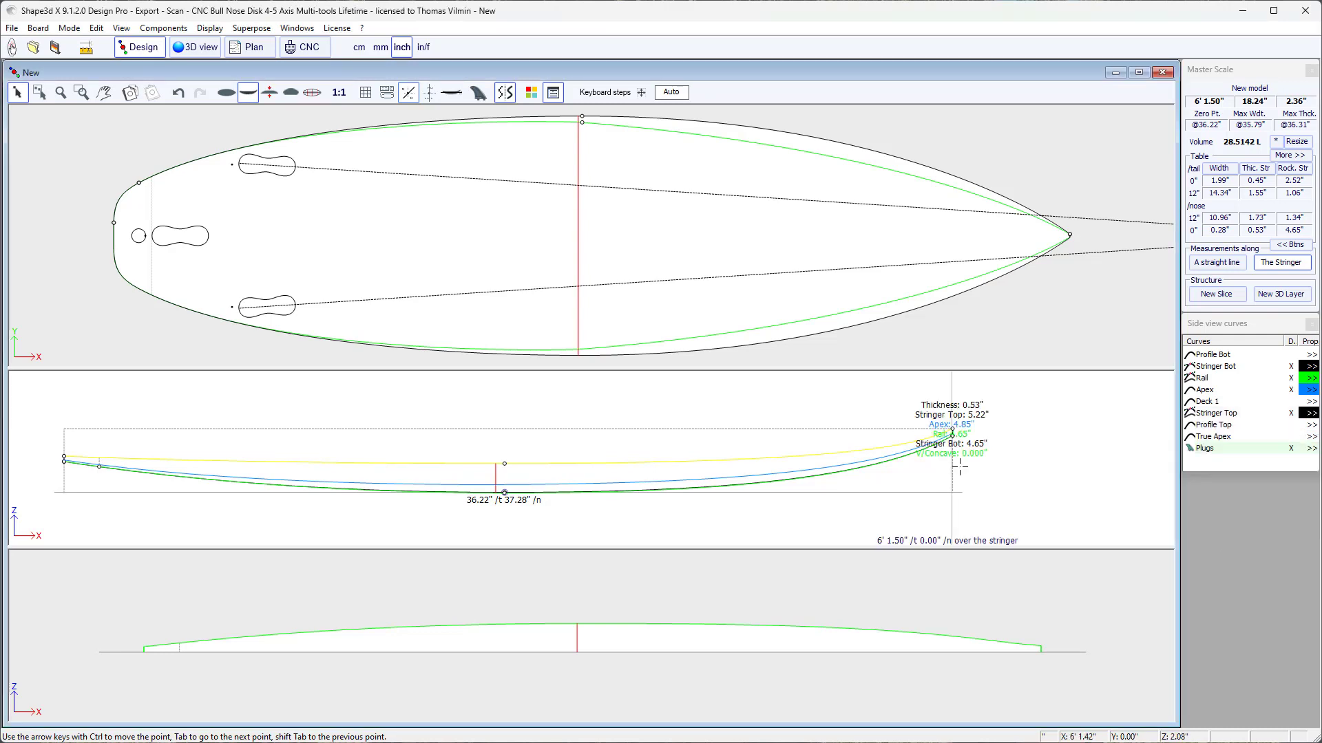
# Pull back the Stringer Bot nose tangent, giving 1.45" rocker at 12" and 28.5633 L.
pyautogui.click(957, 437)
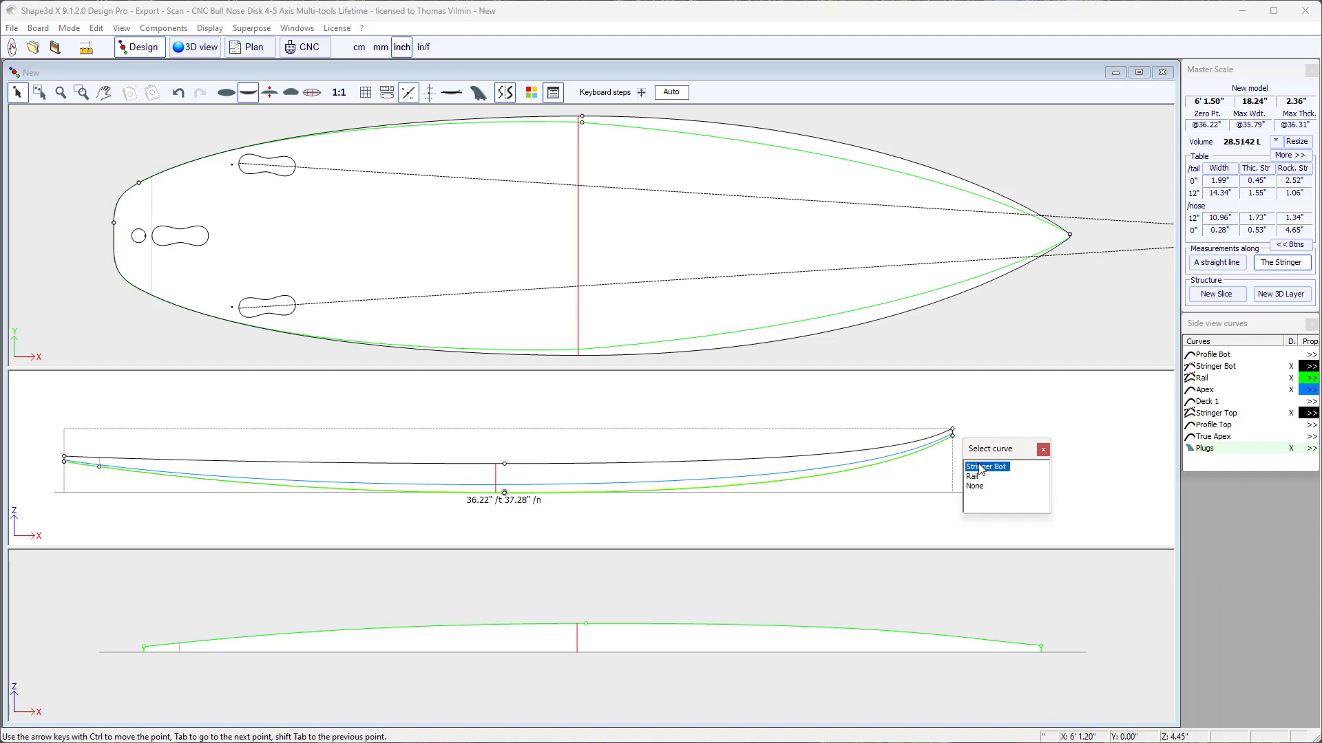
pyautogui.click(981, 468)
pyautogui.moveTo(864, 485); pyautogui.dragTo(848, 483)
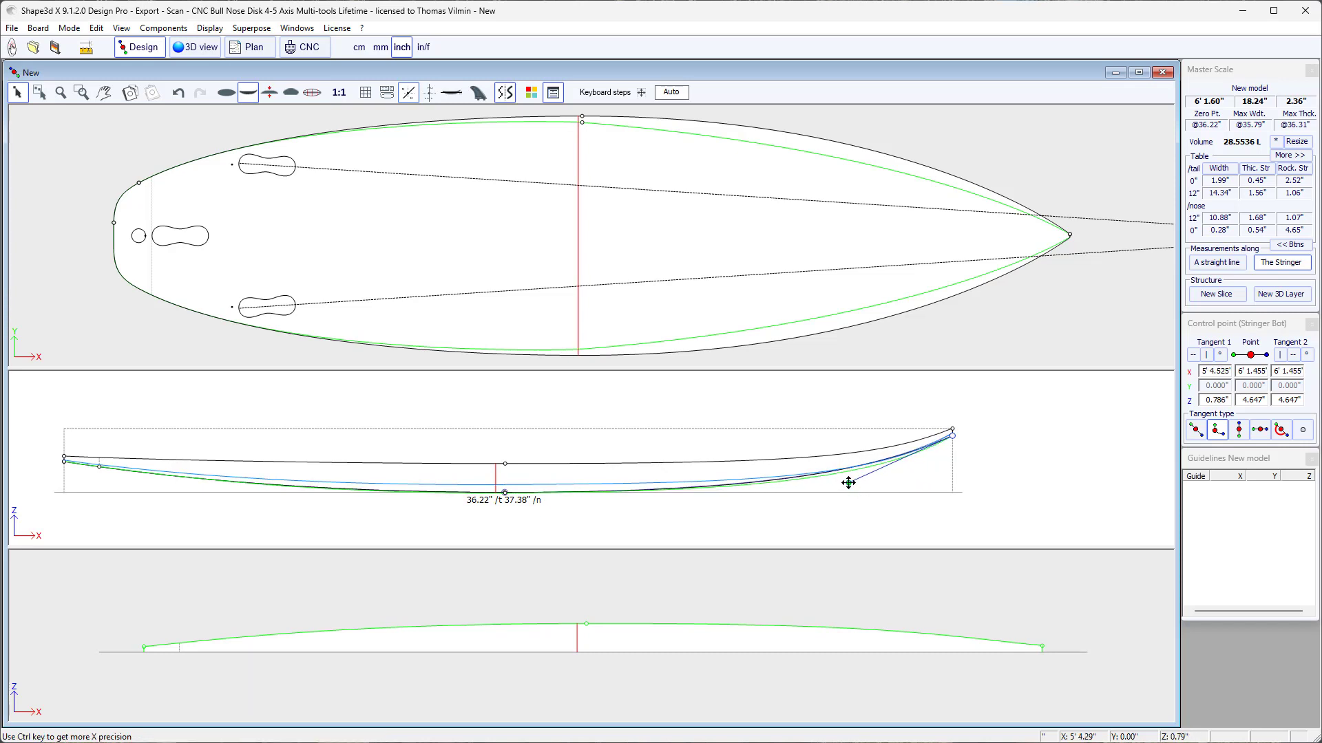
pyautogui.click(921, 482)
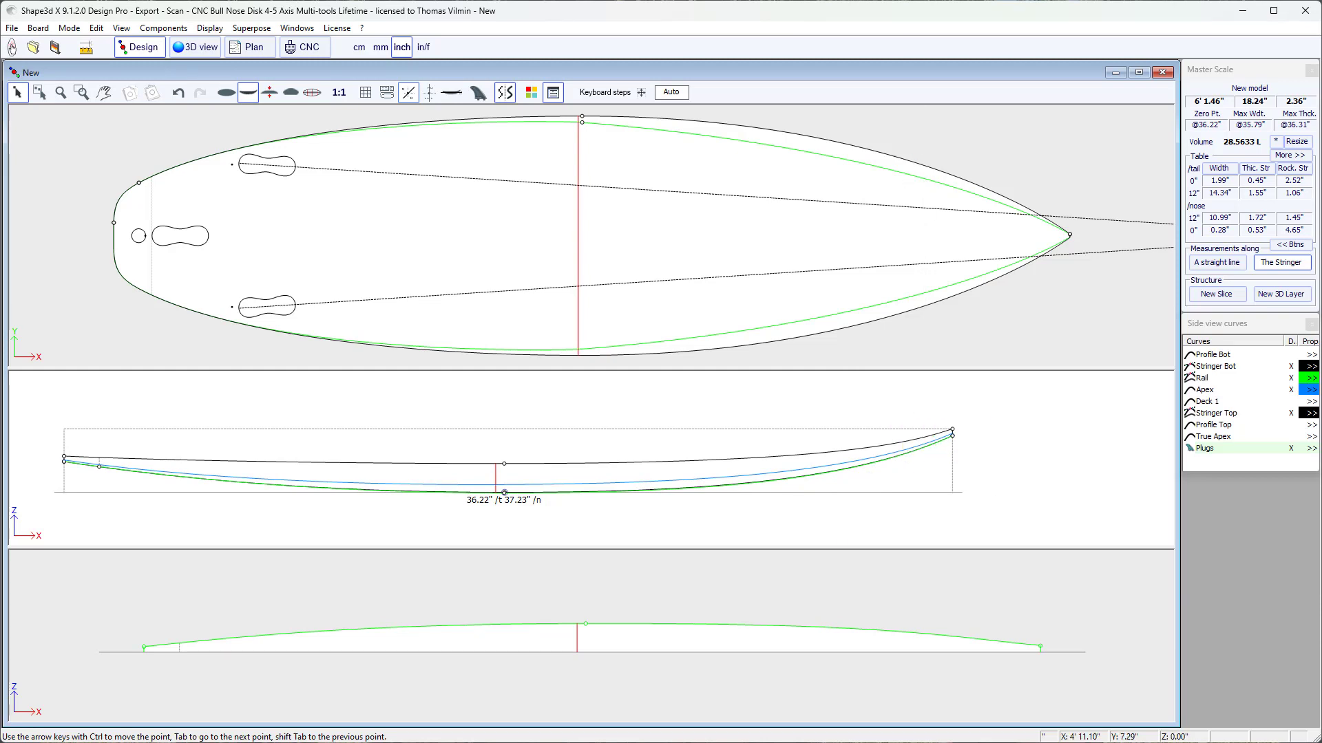
# Activate the top view to show Outline, Rail and Apex curves, and launch the 3D board view.
pyautogui.click(456, 270)
pyautogui.click(545, 401)
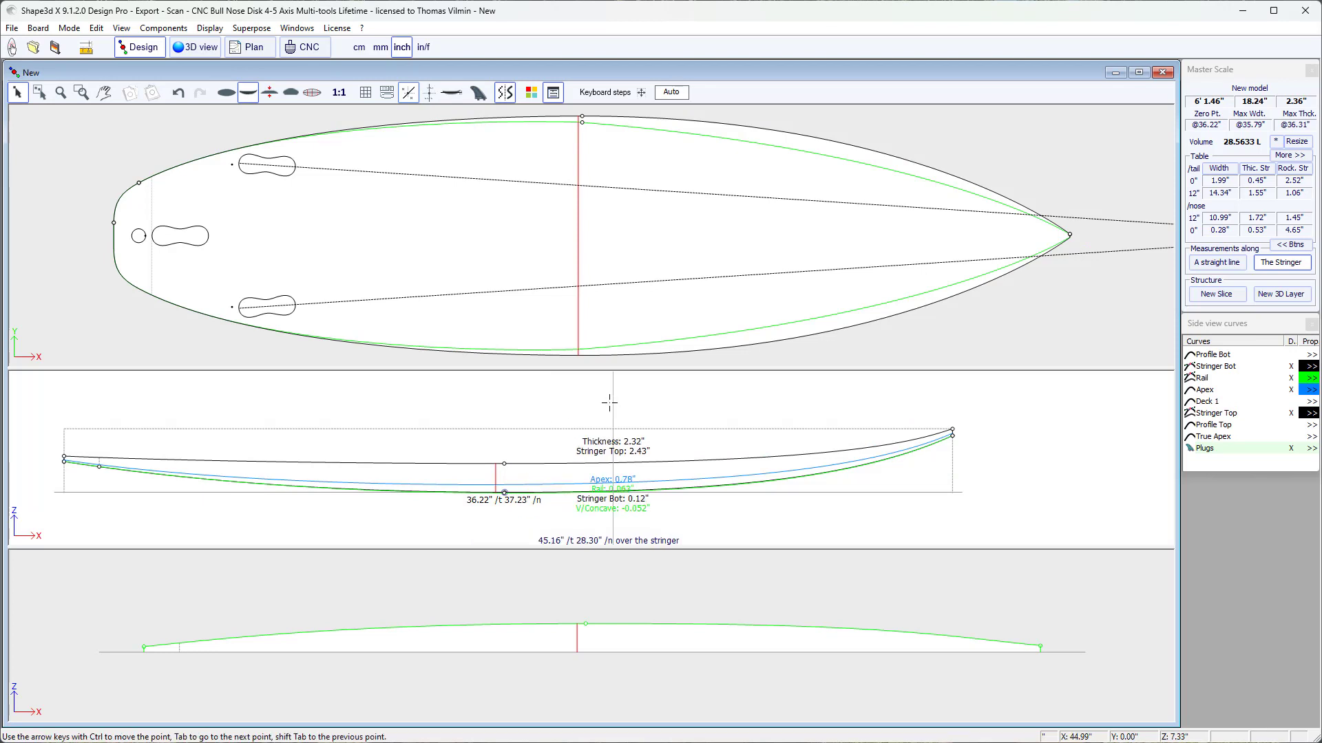
pyautogui.click(441, 255)
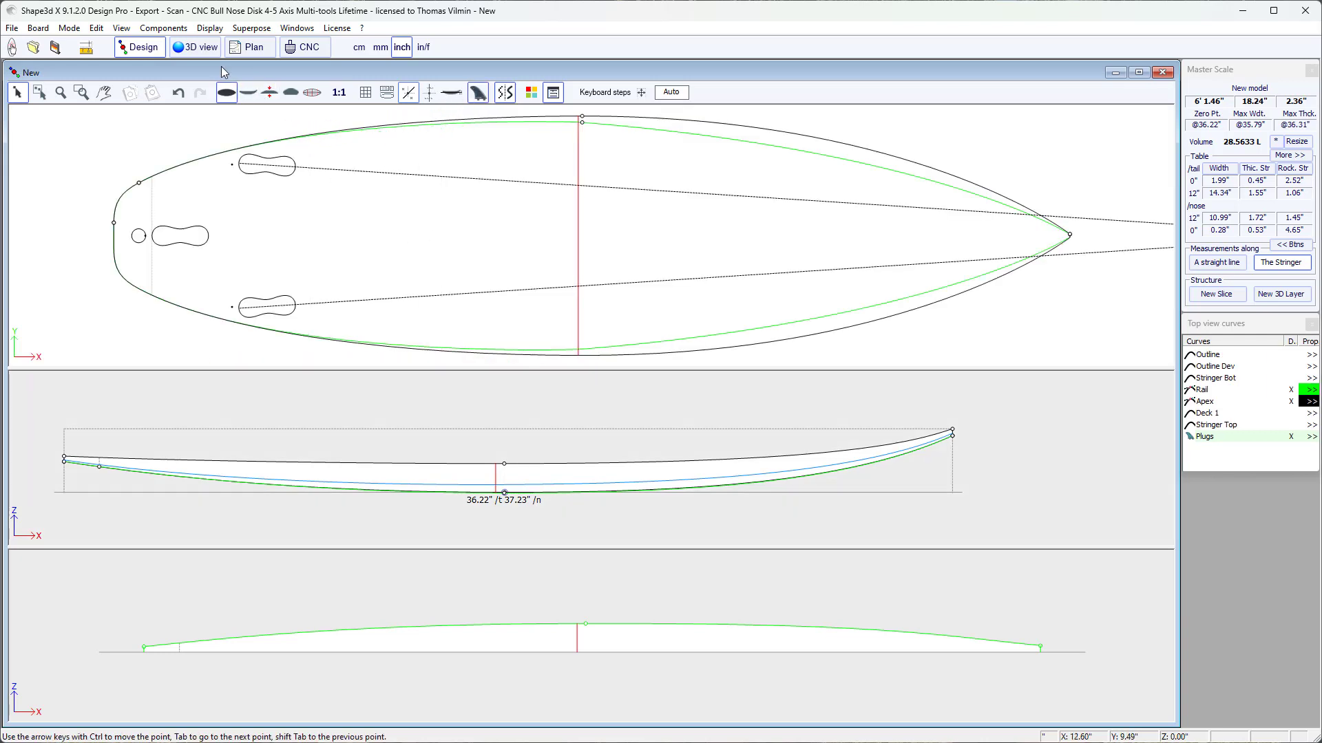
pyautogui.click(206, 49)
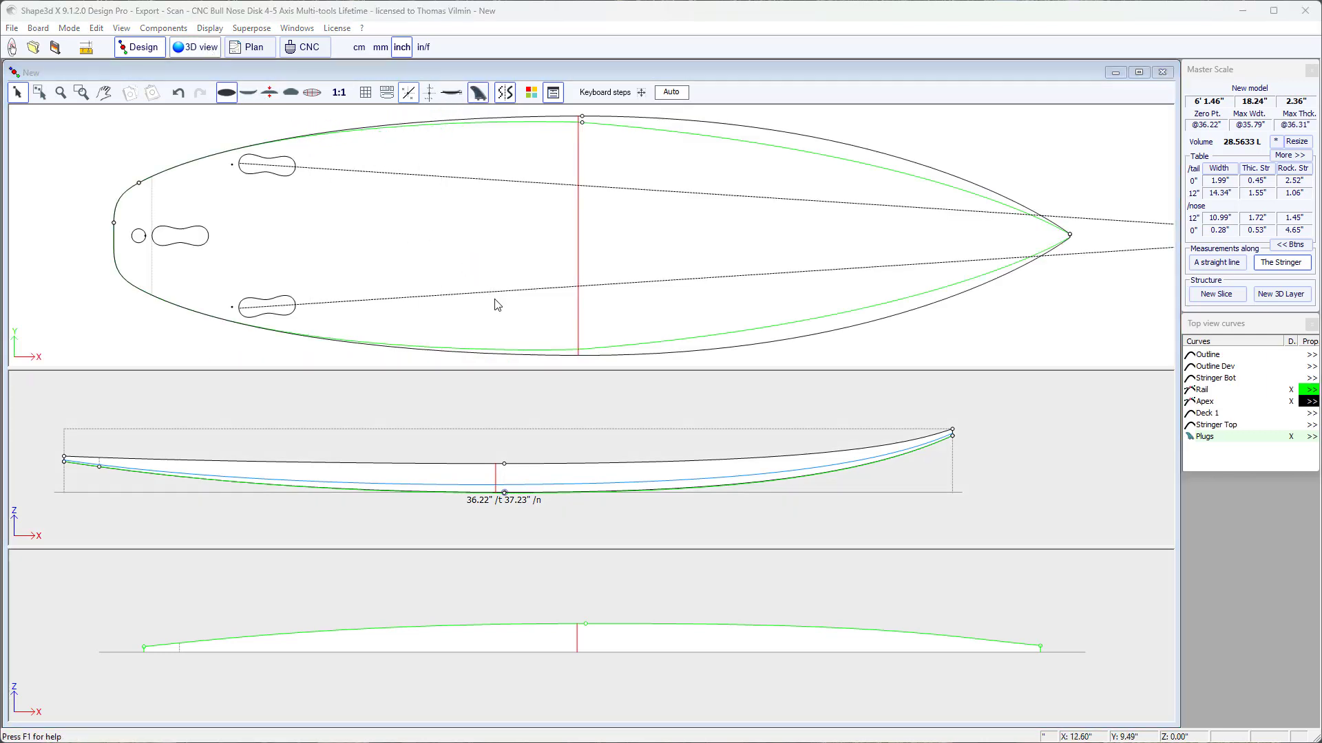